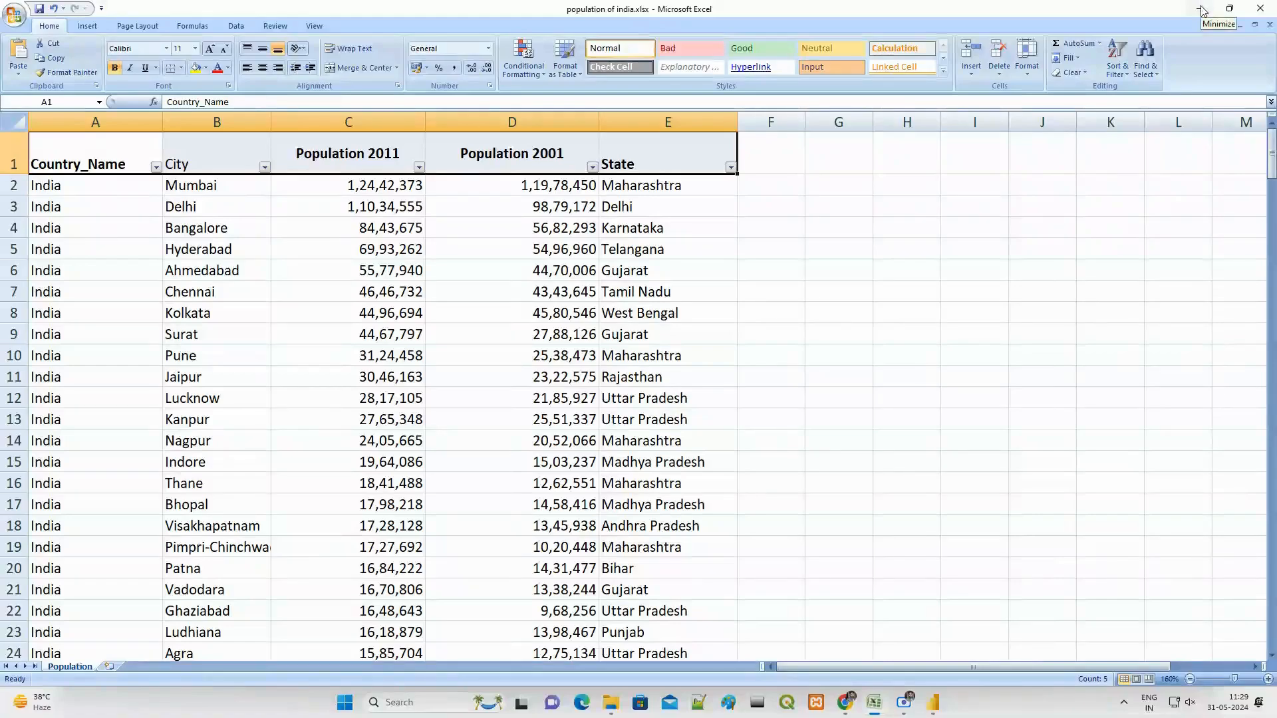
Step: Switch to Power BI Desktop and connect to the Excel workbook population of india.xlsx from the Documents folder
{"action": "left_click", "coordinate": [1202, 10]}
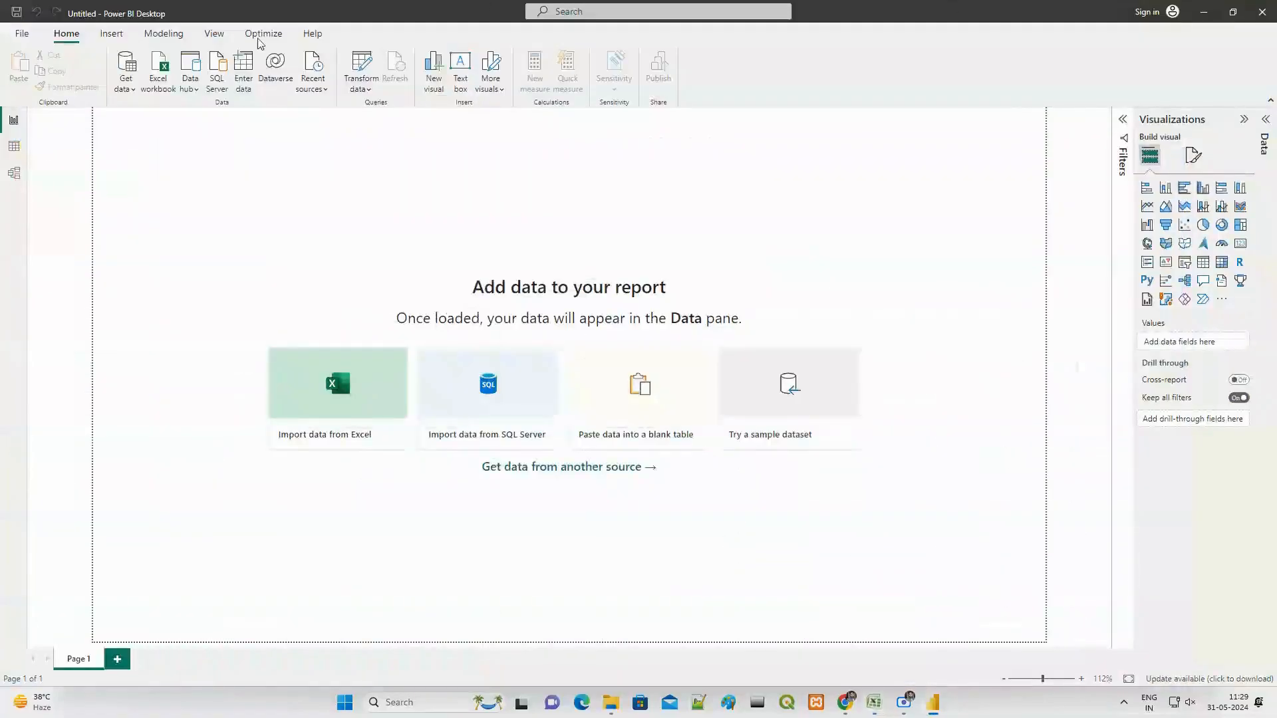
{"action": "left_click", "coordinate": [127, 88]}
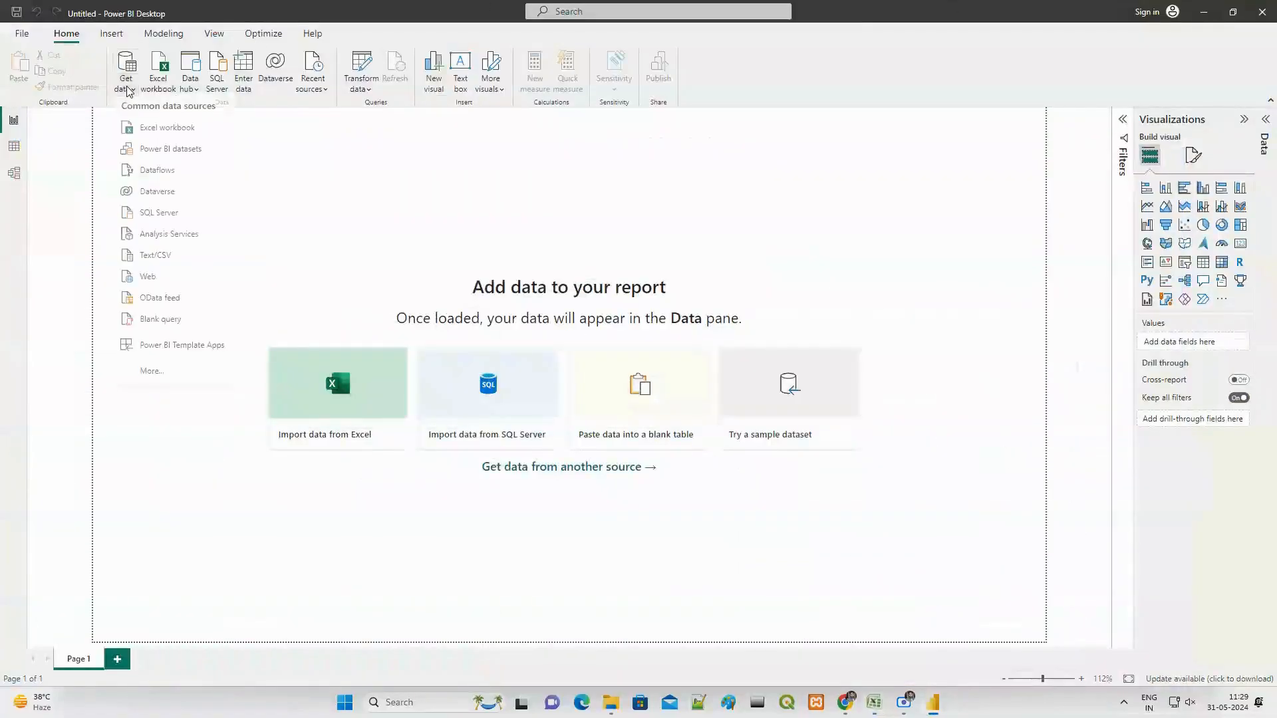
{"action": "left_click", "coordinate": [143, 137]}
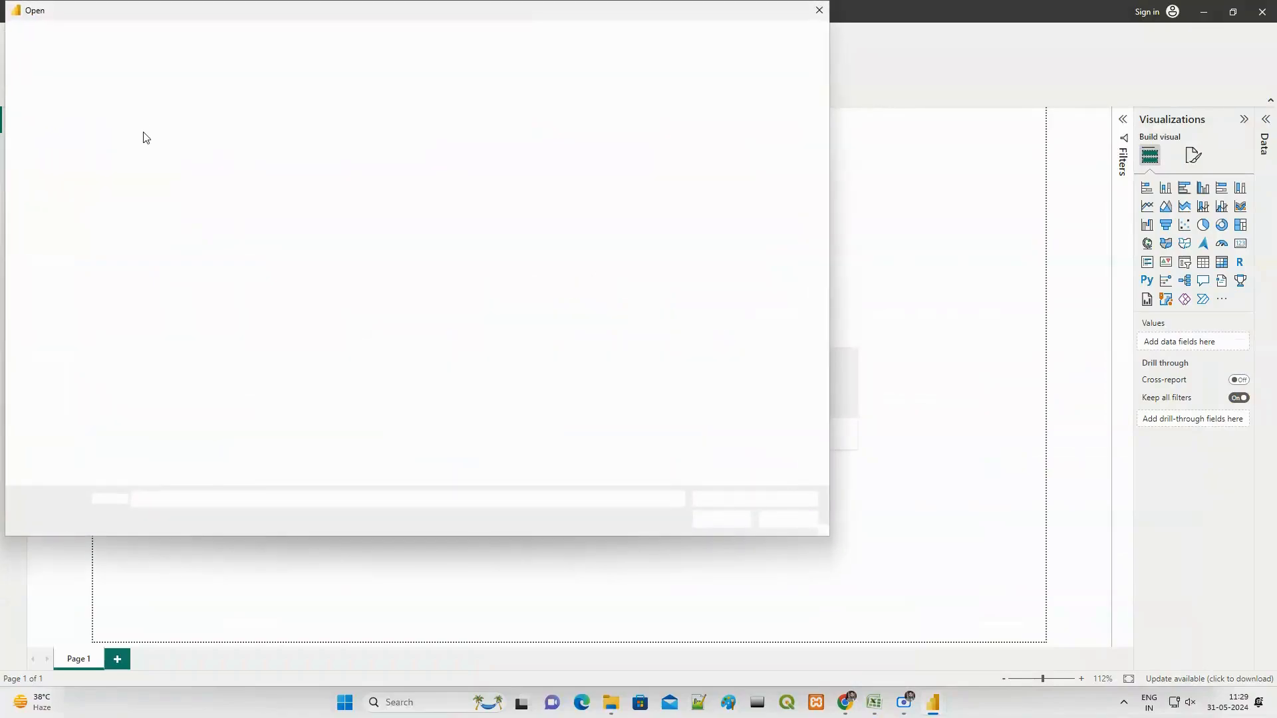
{"action": "left_click", "coordinate": [58, 222]}
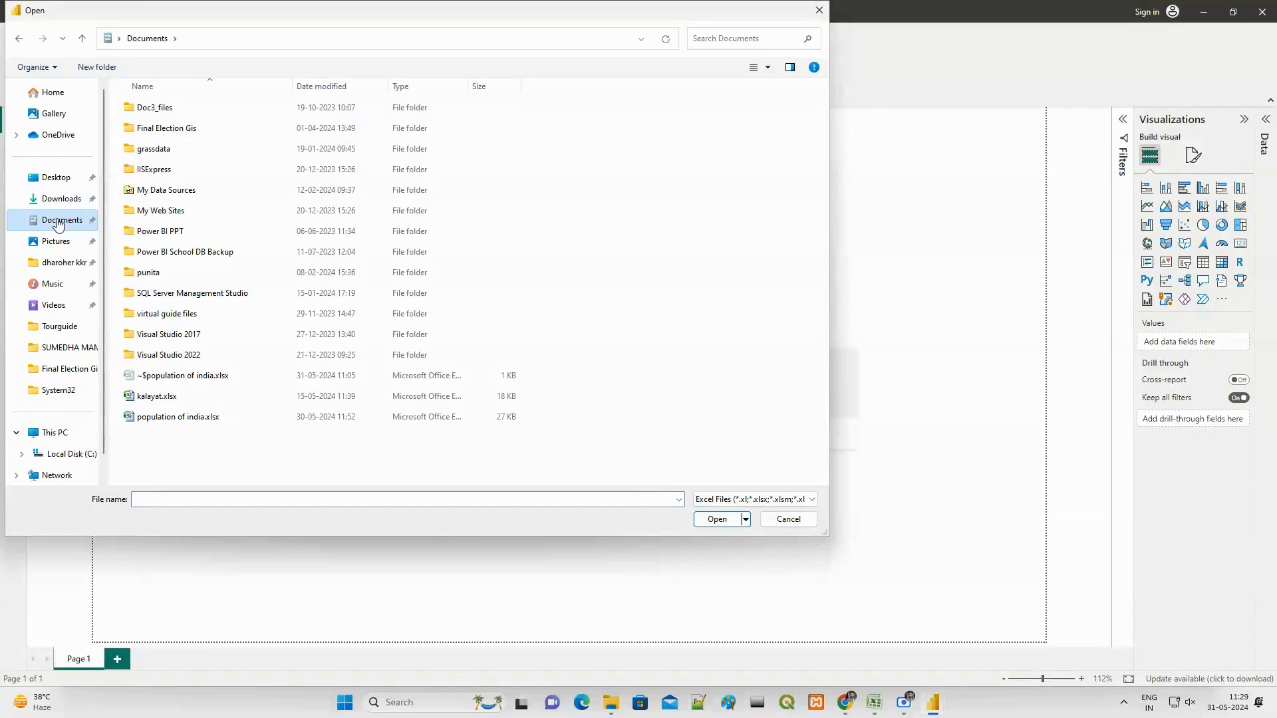
{"action": "left_click", "coordinate": [162, 416]}
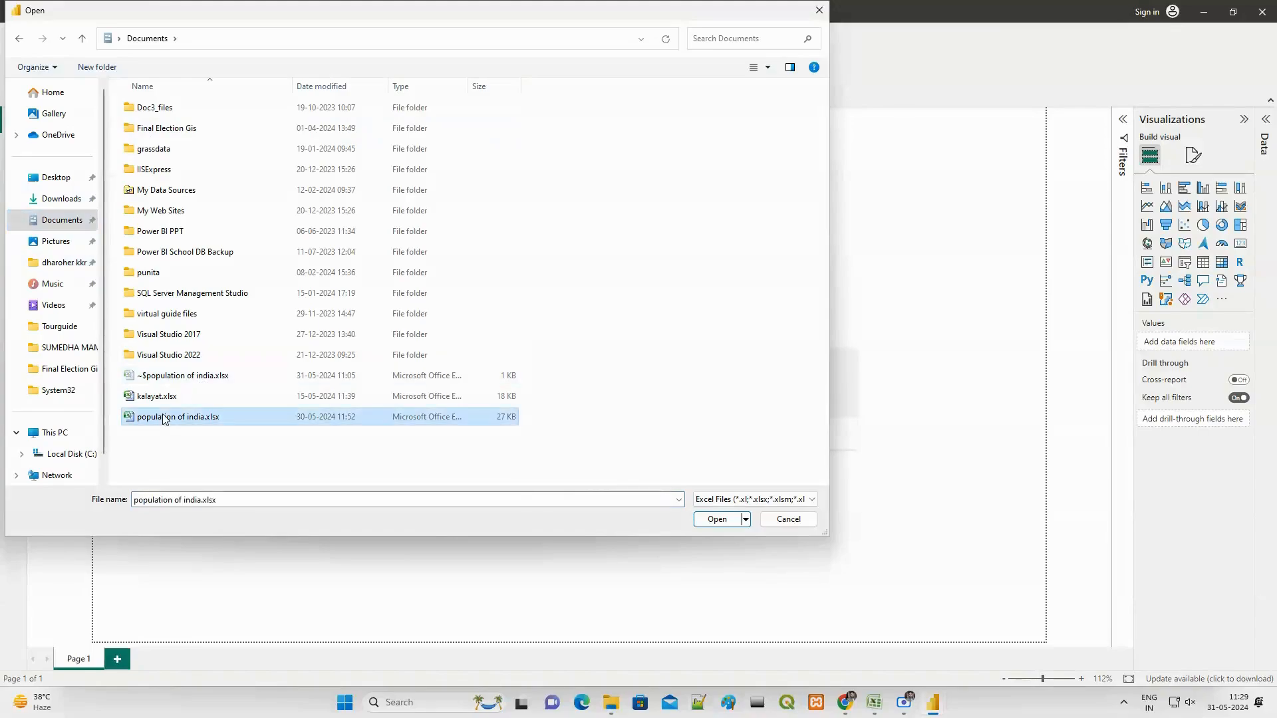
{"action": "key", "text": "Return"}
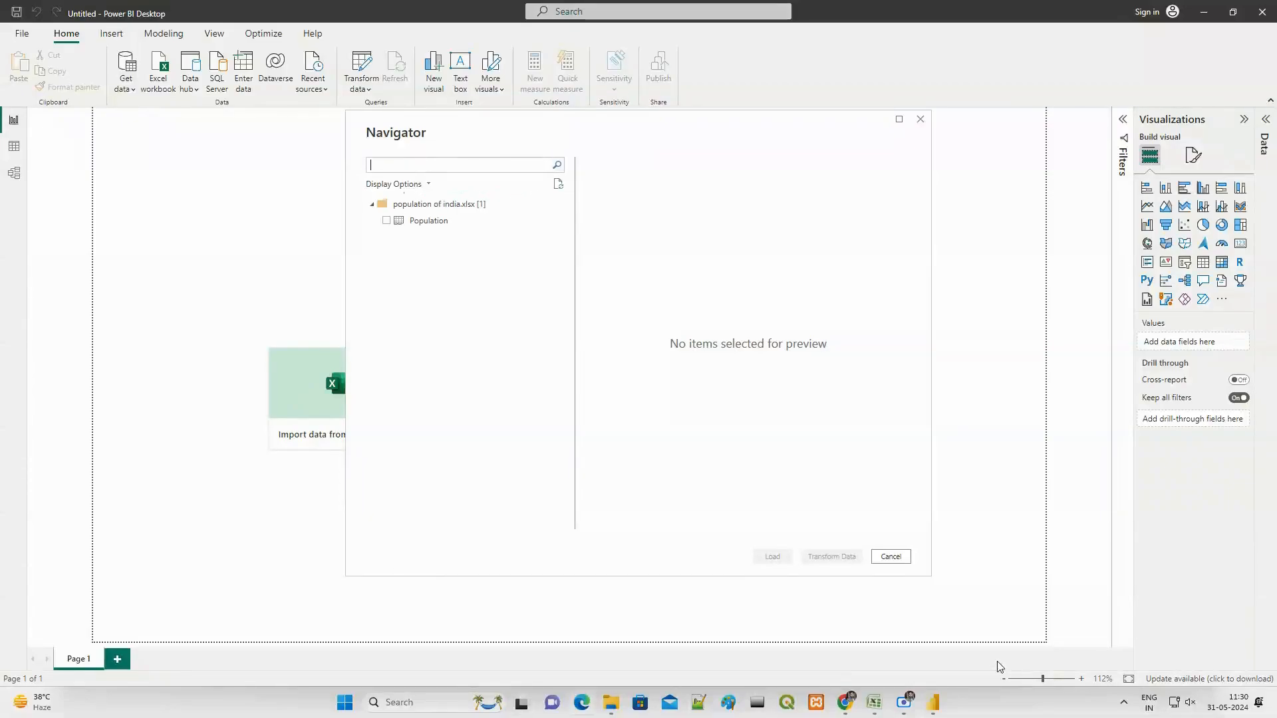
Step: Select the Population sheet of the workbook, preview its columns and open it for transformation in Power Query Editor
{"action": "left_click", "coordinate": [386, 221]}
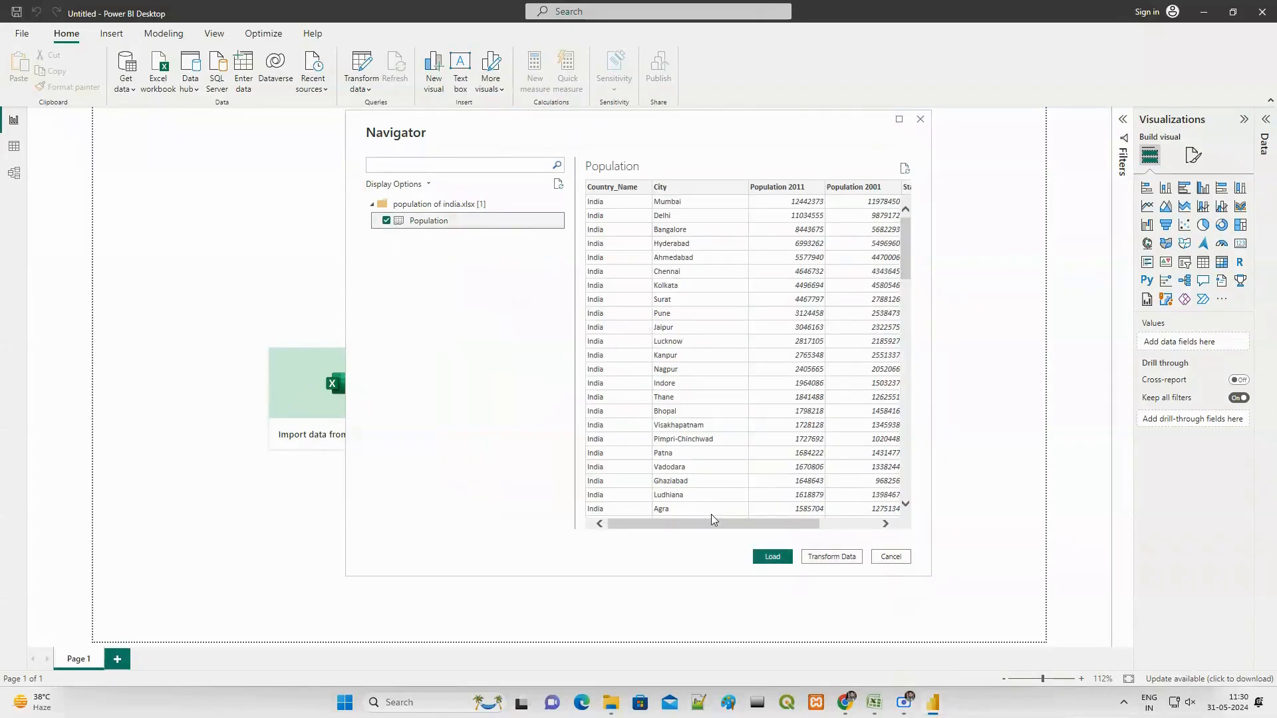
{"action": "left_click_drag", "start_coordinate": [712, 524], "coordinate": [592, 509]}
{"action": "left_click", "coordinate": [824, 557]}
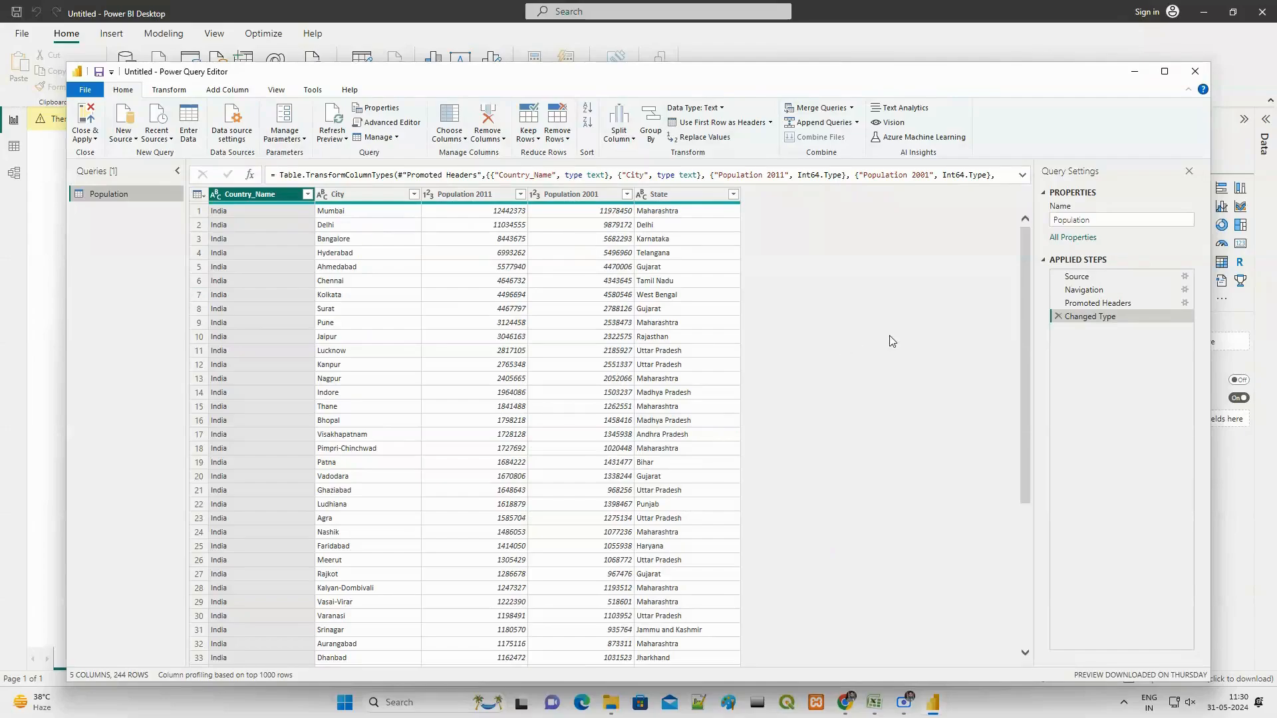
Step: Look through the Population query's rows, then close the query editor and apply the query to the report
{"action": "scroll", "coordinate": [1024, 361], "scroll_direction": "down", "scroll_amount": 5}
{"action": "scroll", "coordinate": [1024, 362], "scroll_direction": "up", "scroll_amount": 5}
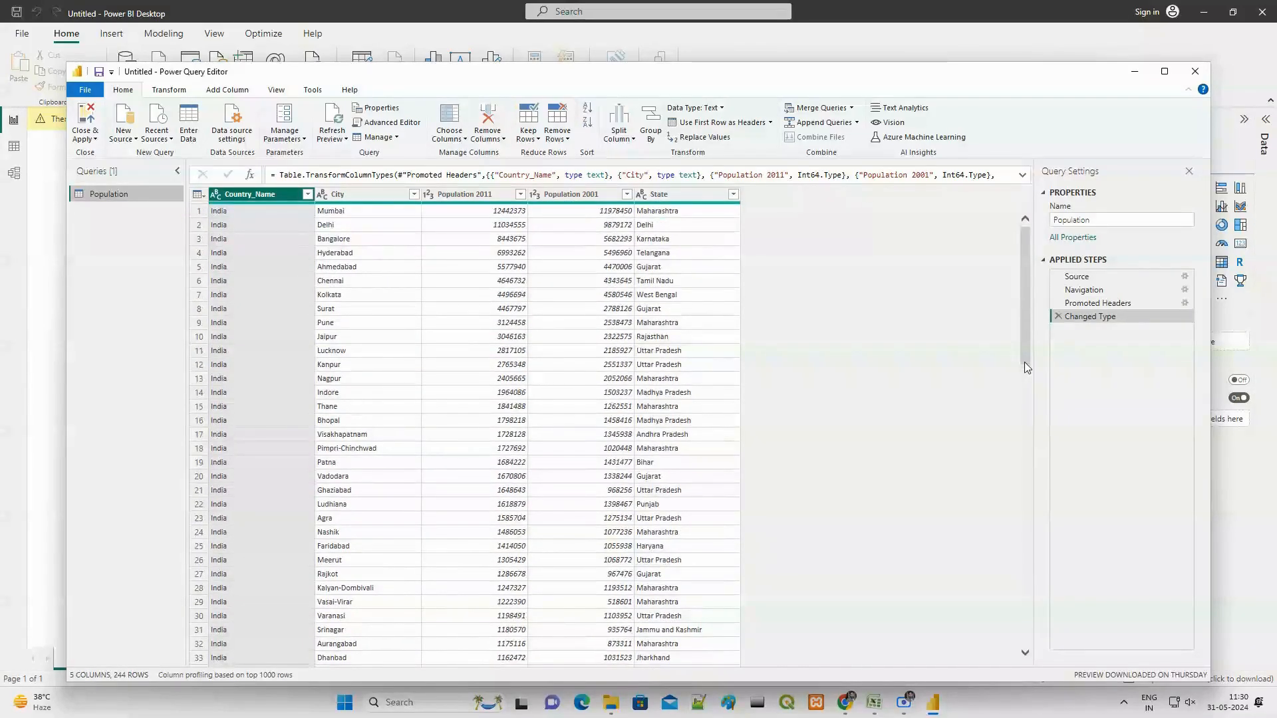
{"action": "left_click", "coordinate": [304, 140]}
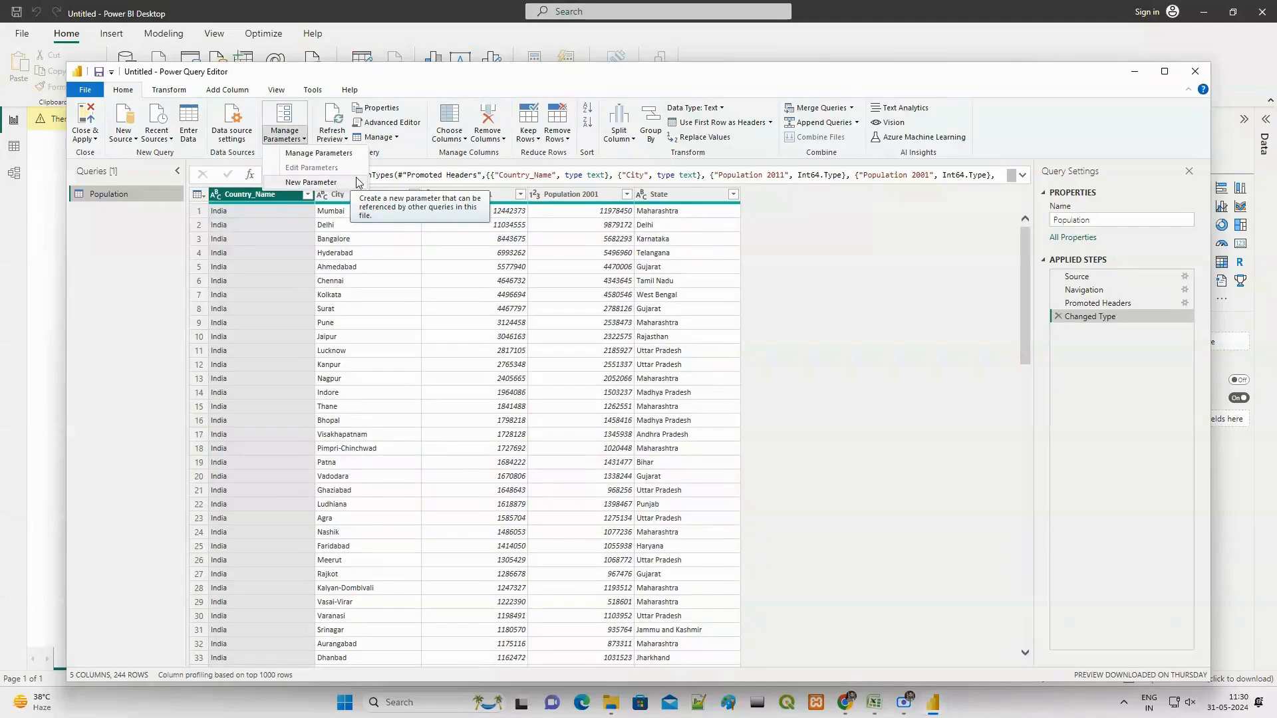
{"action": "left_click", "coordinate": [835, 277]}
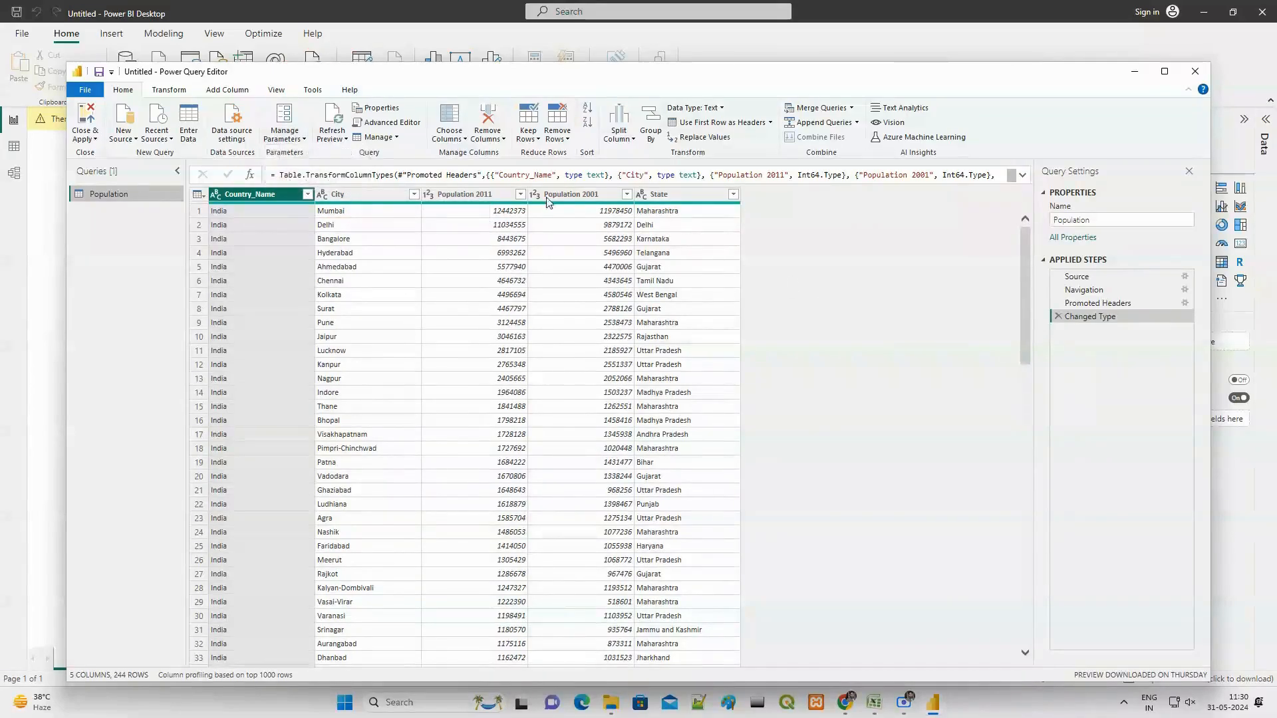
{"action": "left_click", "coordinate": [92, 139]}
{"action": "left_click", "coordinate": [106, 154]}
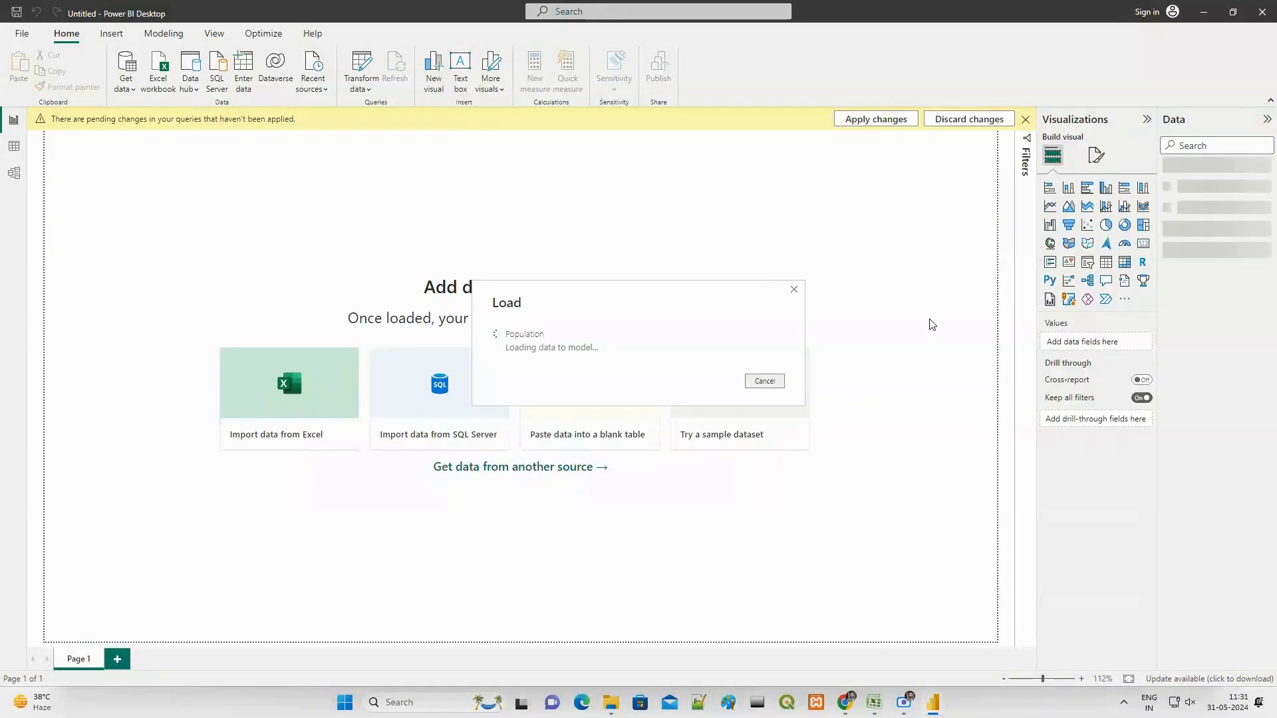
Step: Make the Country_Name slicer slightly taller so that all its countries fit, and deselect it
{"action": "left_click", "coordinate": [1080, 679]}
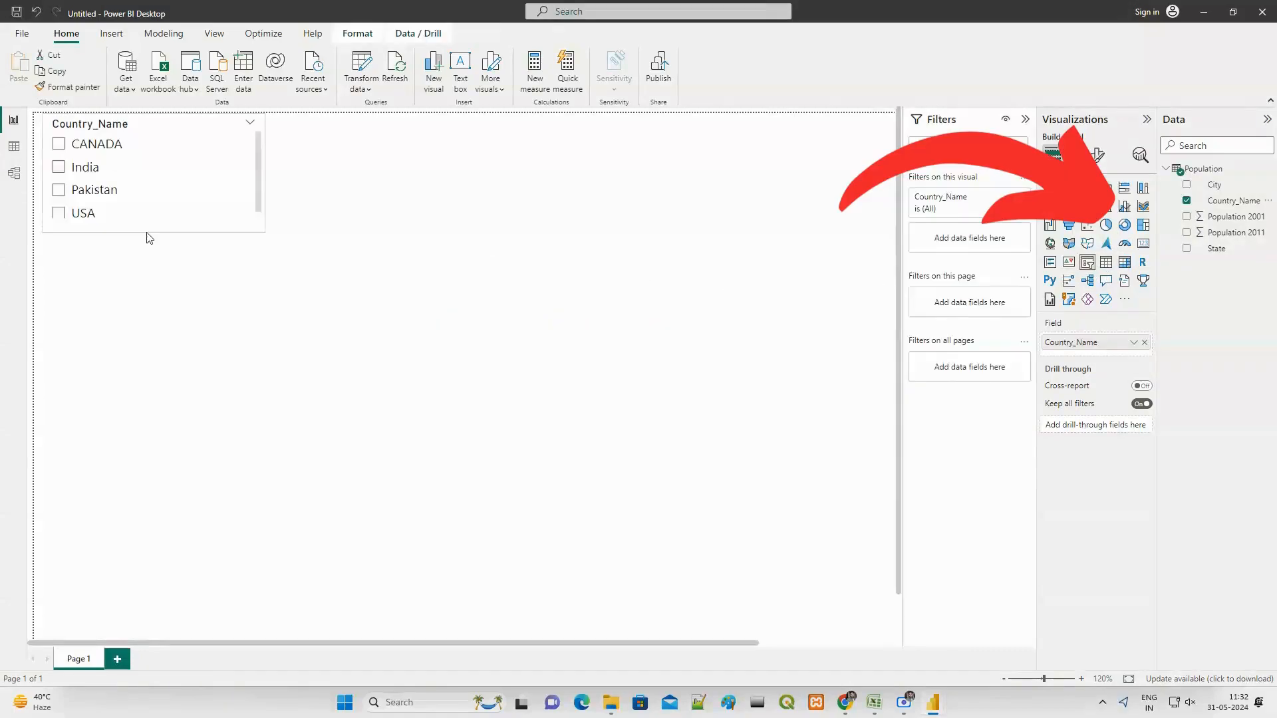
{"action": "left_click_drag", "start_coordinate": [149, 238], "coordinate": [146, 245]}
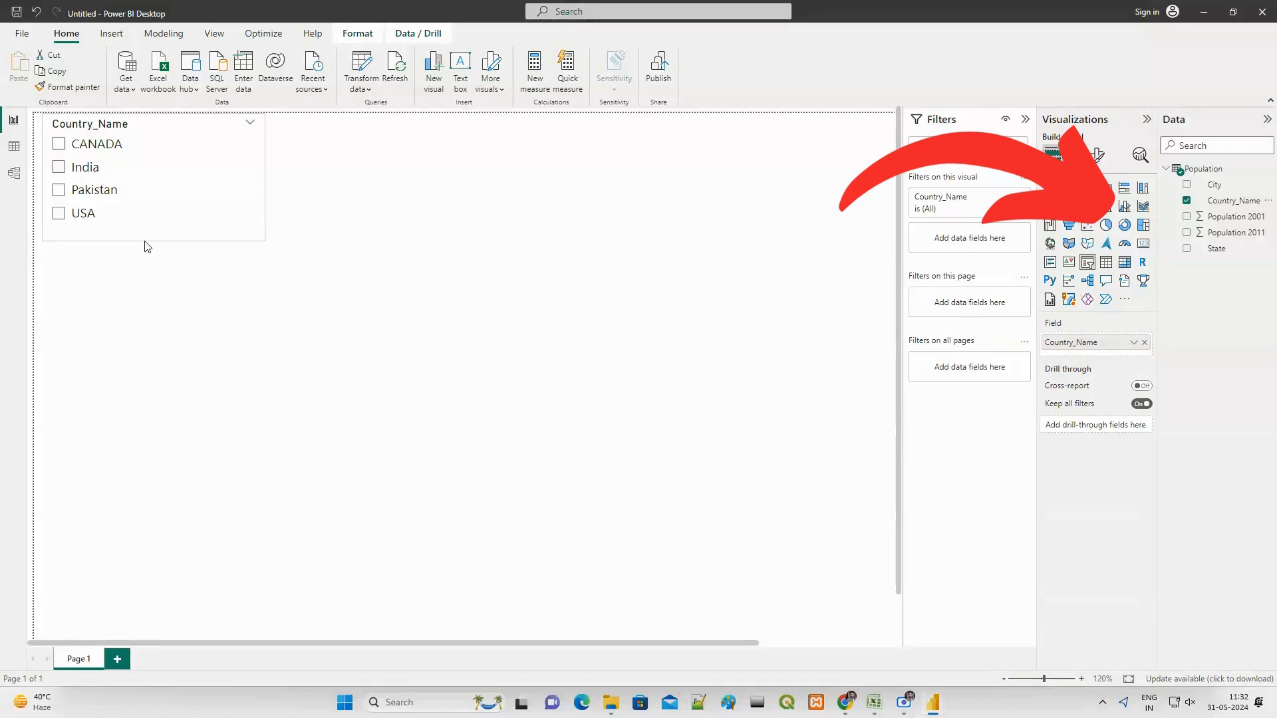
{"action": "left_click", "coordinate": [463, 232]}
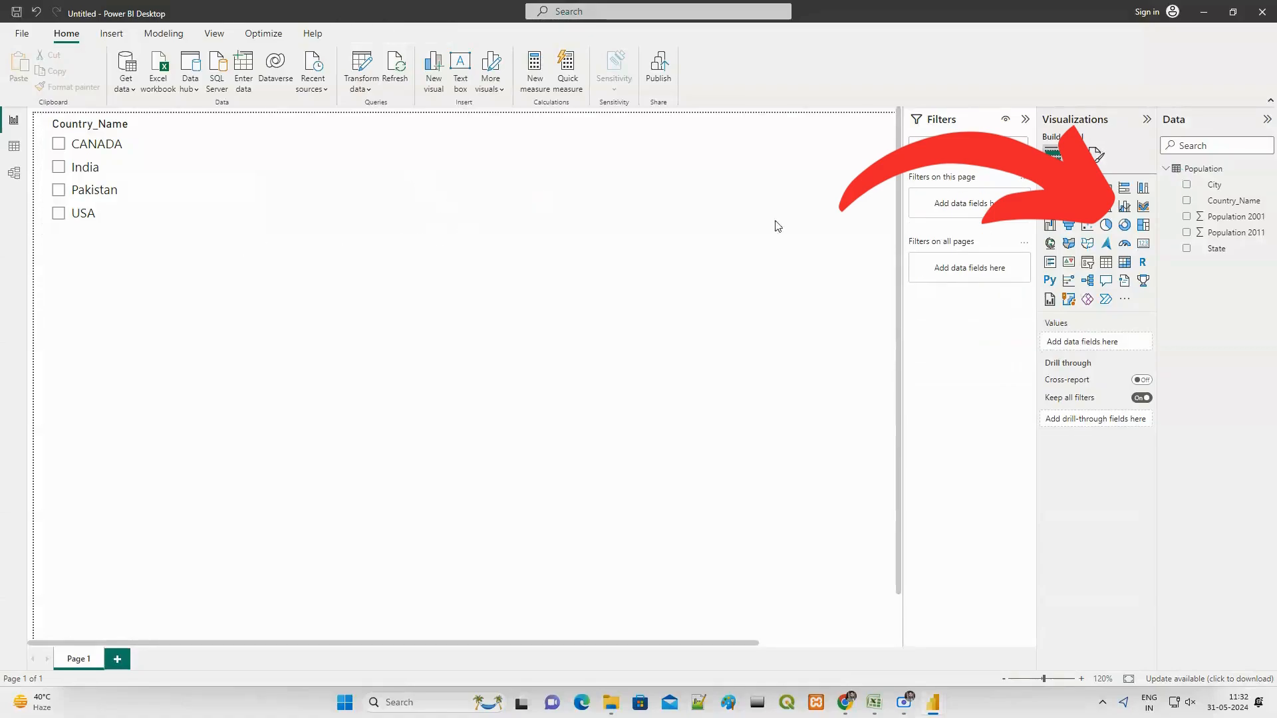
Step: Add a second slicer beside the Country_Name slicer, assign the City field to it and make it taller
{"action": "left_click", "coordinate": [1087, 262]}
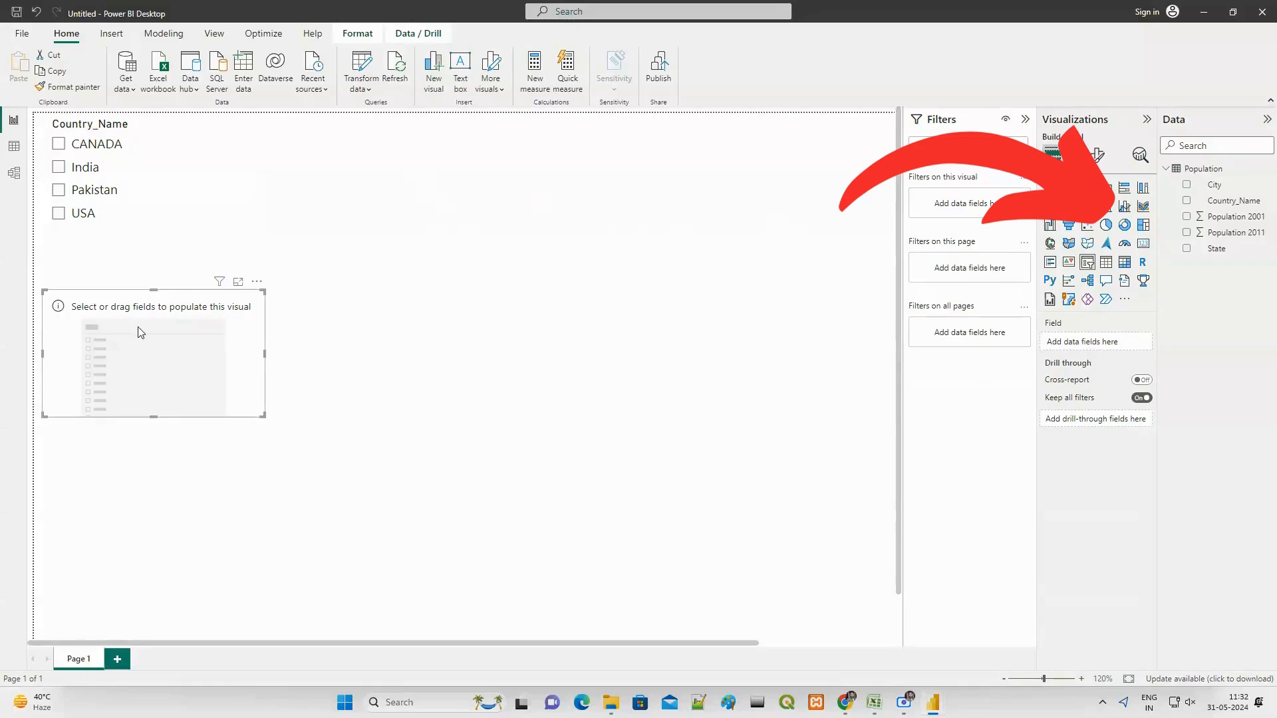
{"action": "left_click_drag", "start_coordinate": [138, 326], "coordinate": [333, 155]}
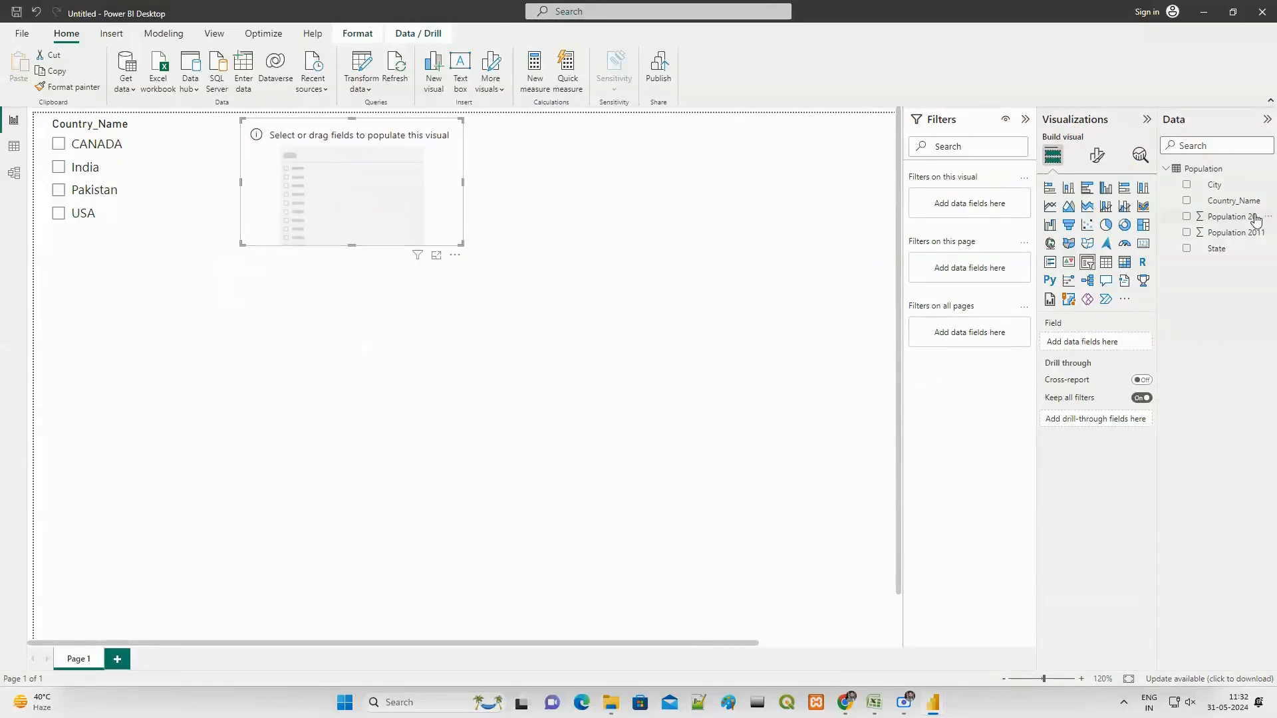
{"action": "left_click", "coordinate": [1186, 185]}
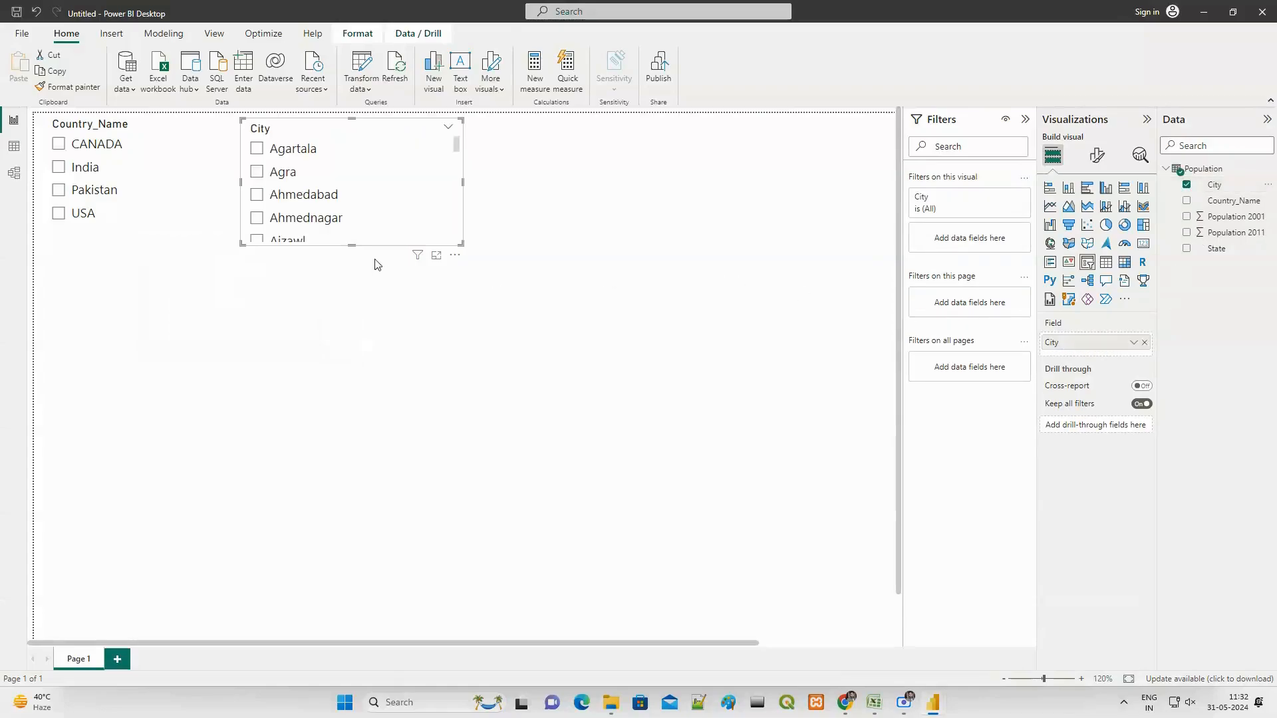
{"action": "left_click_drag", "start_coordinate": [352, 244], "coordinate": [352, 268]}
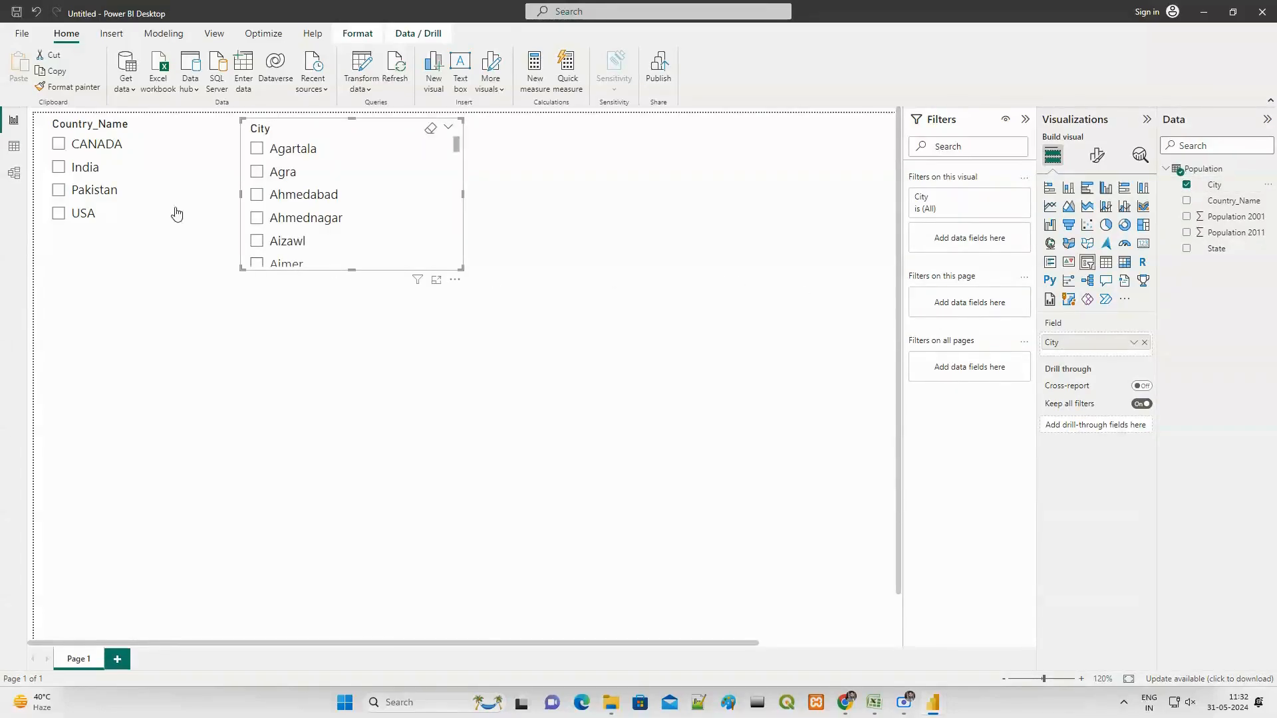
Step: Move the City slicer further away from the Country_Name slicer and filter its cities by CANADA, India and Pakistan in turn
{"action": "left_click", "coordinate": [63, 153]}
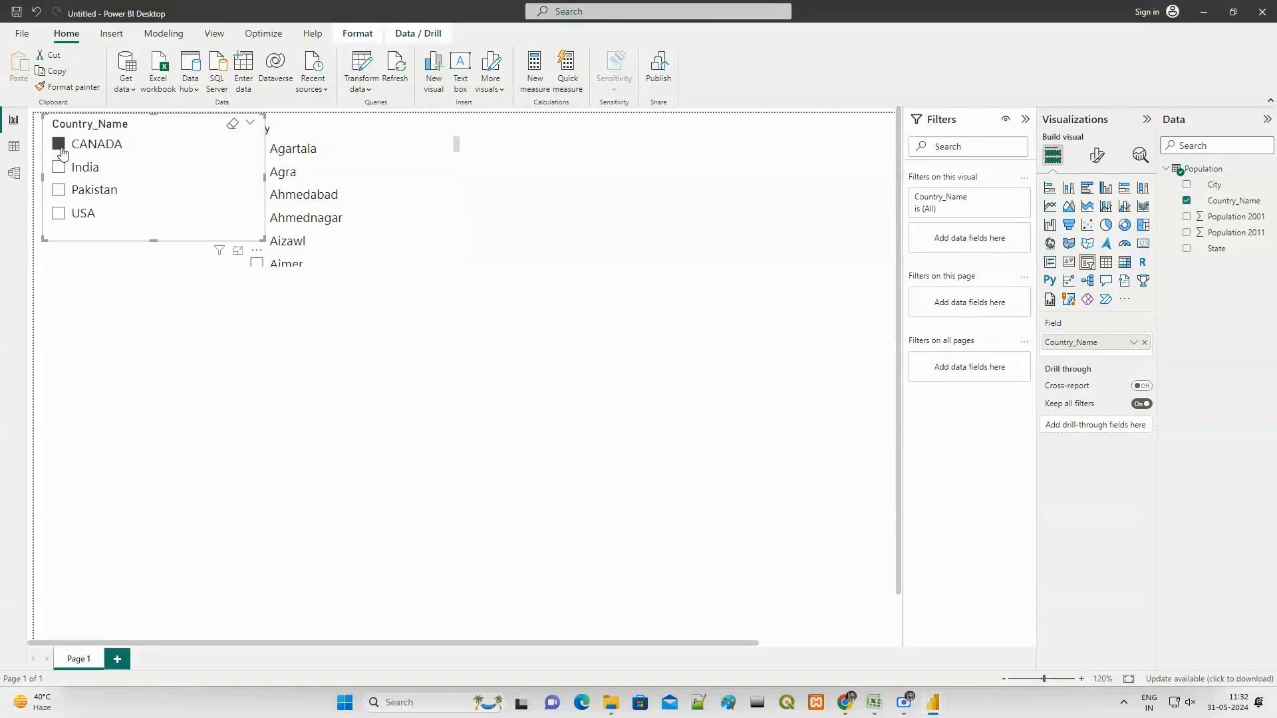
{"action": "left_click_drag", "start_coordinate": [405, 200], "coordinate": [474, 203]}
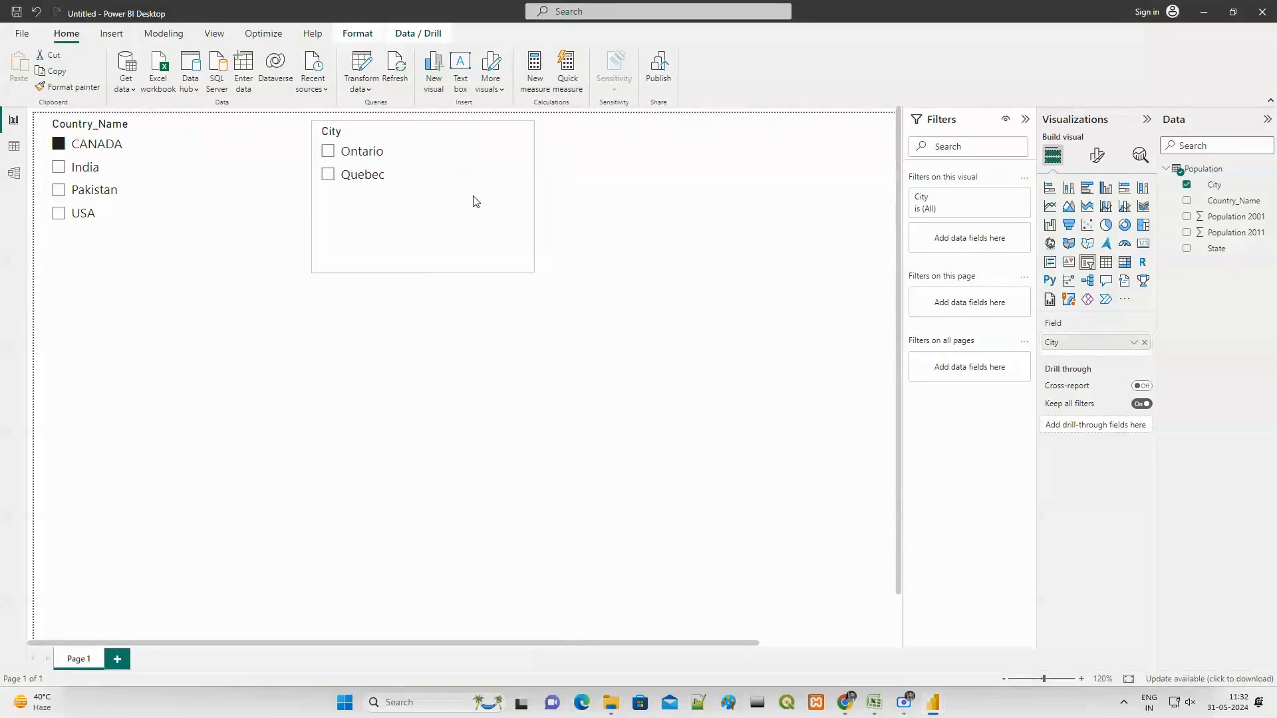
{"action": "left_click", "coordinate": [59, 169]}
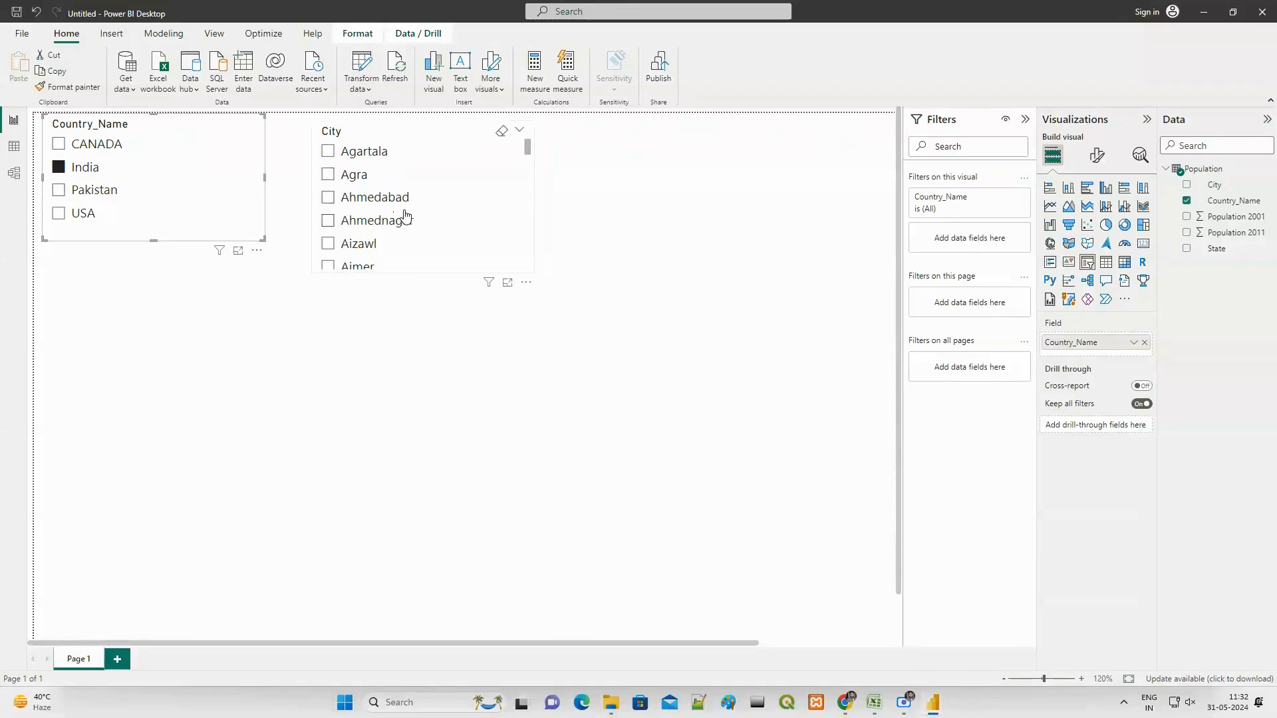
{"action": "scroll", "coordinate": [411, 217], "scroll_direction": "down", "scroll_amount": 10}
{"action": "scroll", "coordinate": [412, 217], "scroll_direction": "down", "scroll_amount": 10}
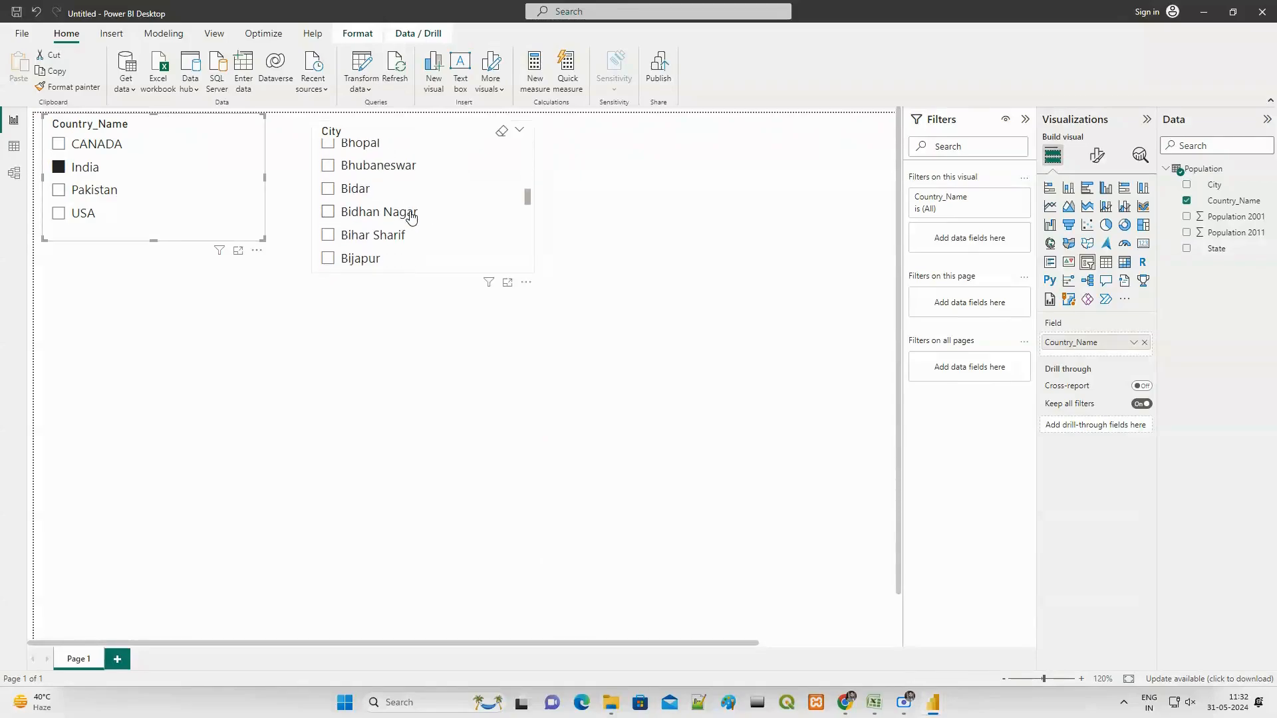
{"action": "left_click", "coordinate": [60, 192]}
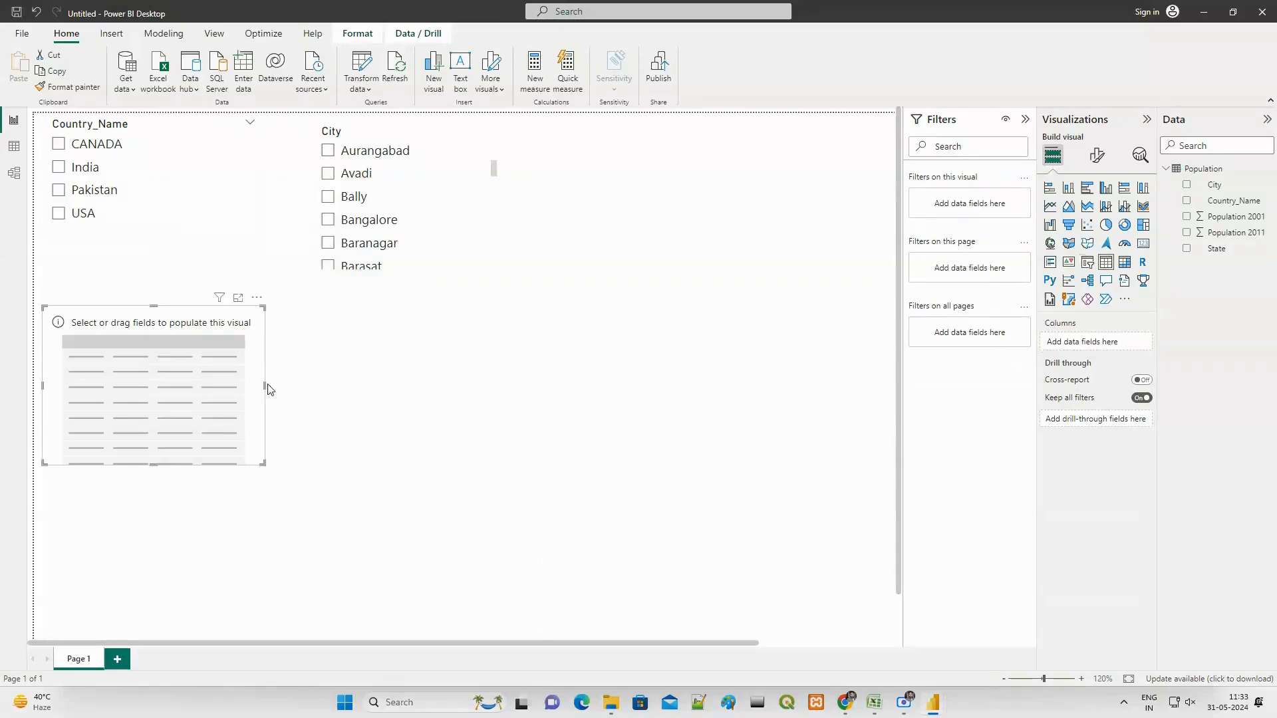
Step: Enlarge the empty table visual below the slicers and add the Country_Name, Population 2001 and Population 2011 fields to it
{"action": "left_click_drag", "start_coordinate": [266, 388], "coordinate": [701, 445]}
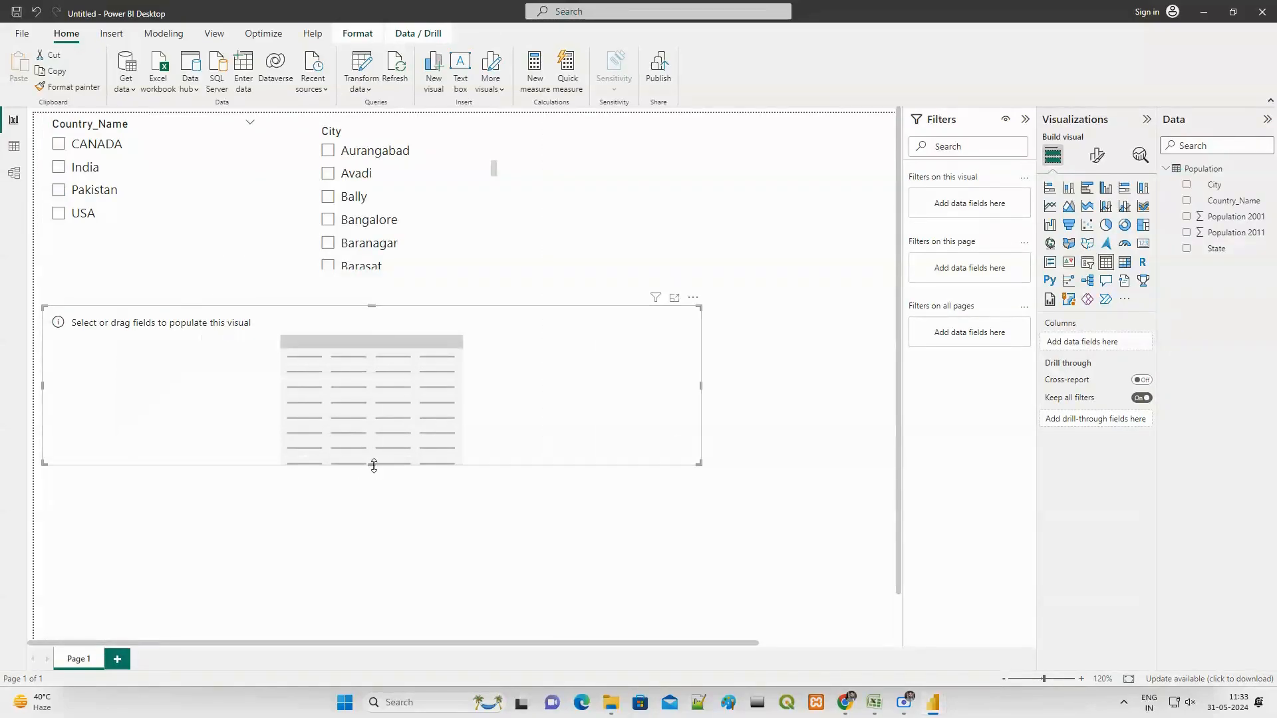
{"action": "left_click_drag", "start_coordinate": [374, 466], "coordinate": [389, 618]}
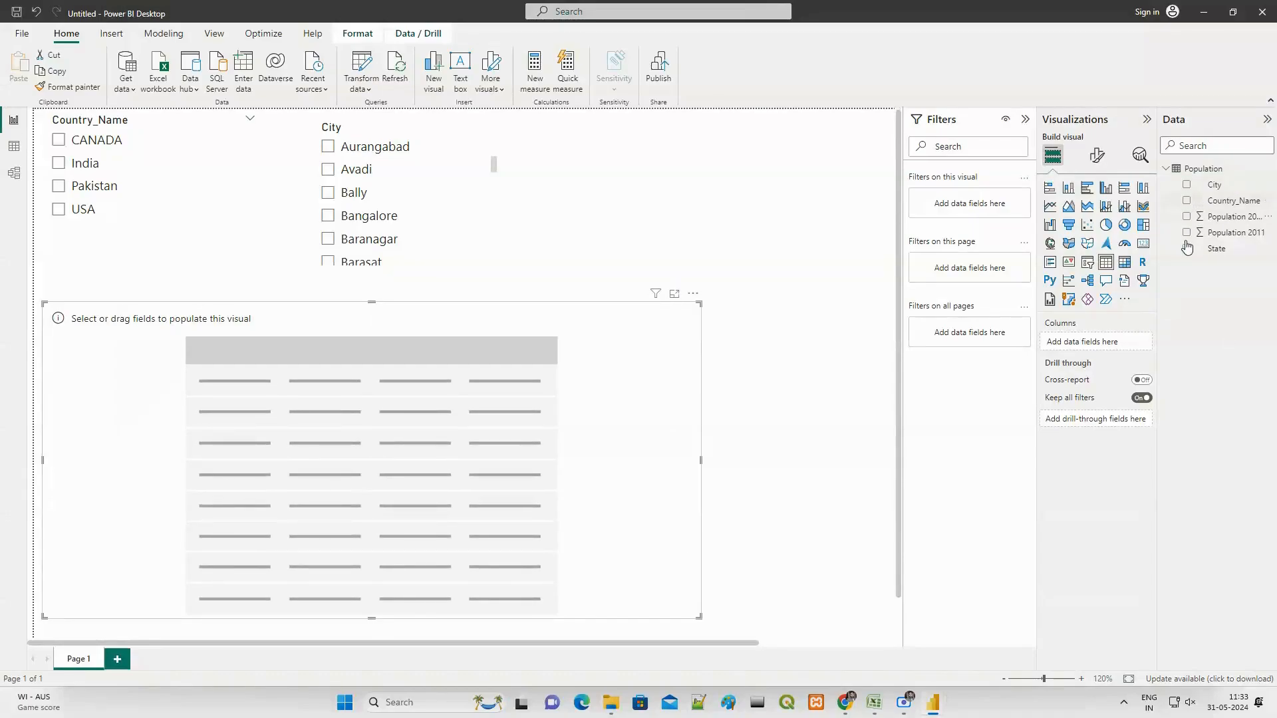
{"action": "left_click", "coordinate": [1187, 201]}
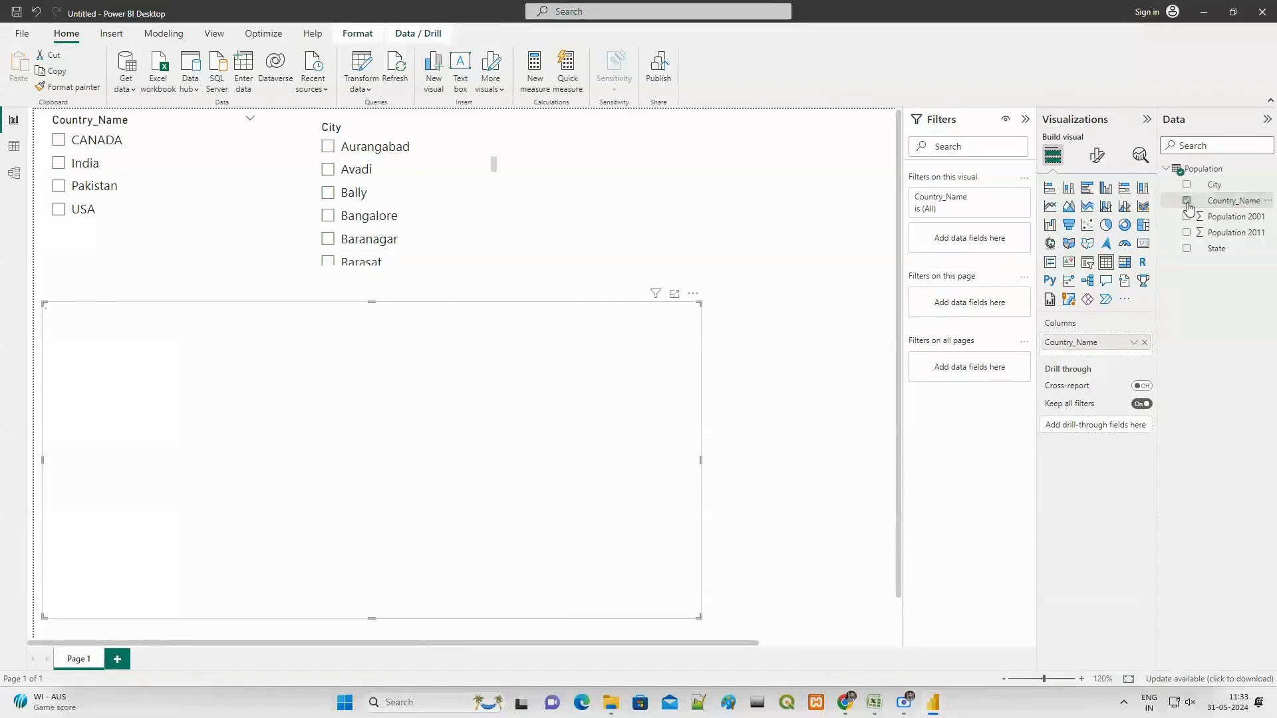
{"action": "left_click", "coordinate": [1187, 217]}
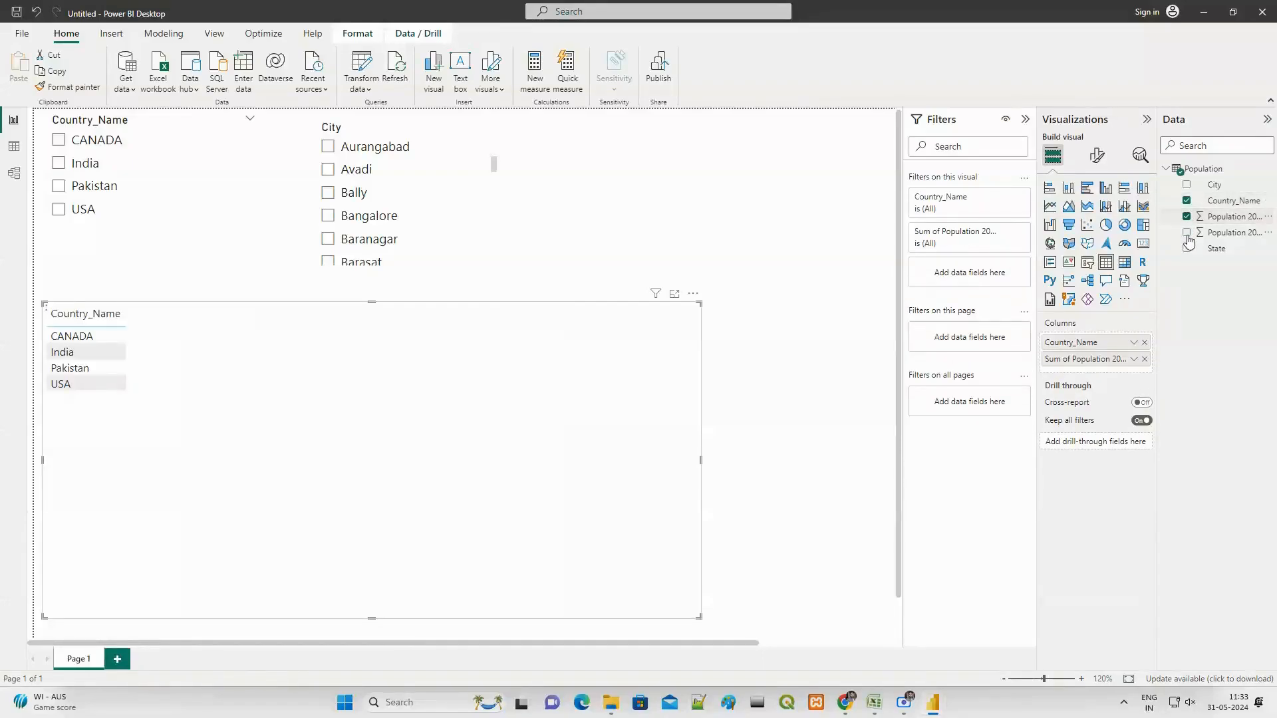
{"action": "left_click", "coordinate": [1187, 233]}
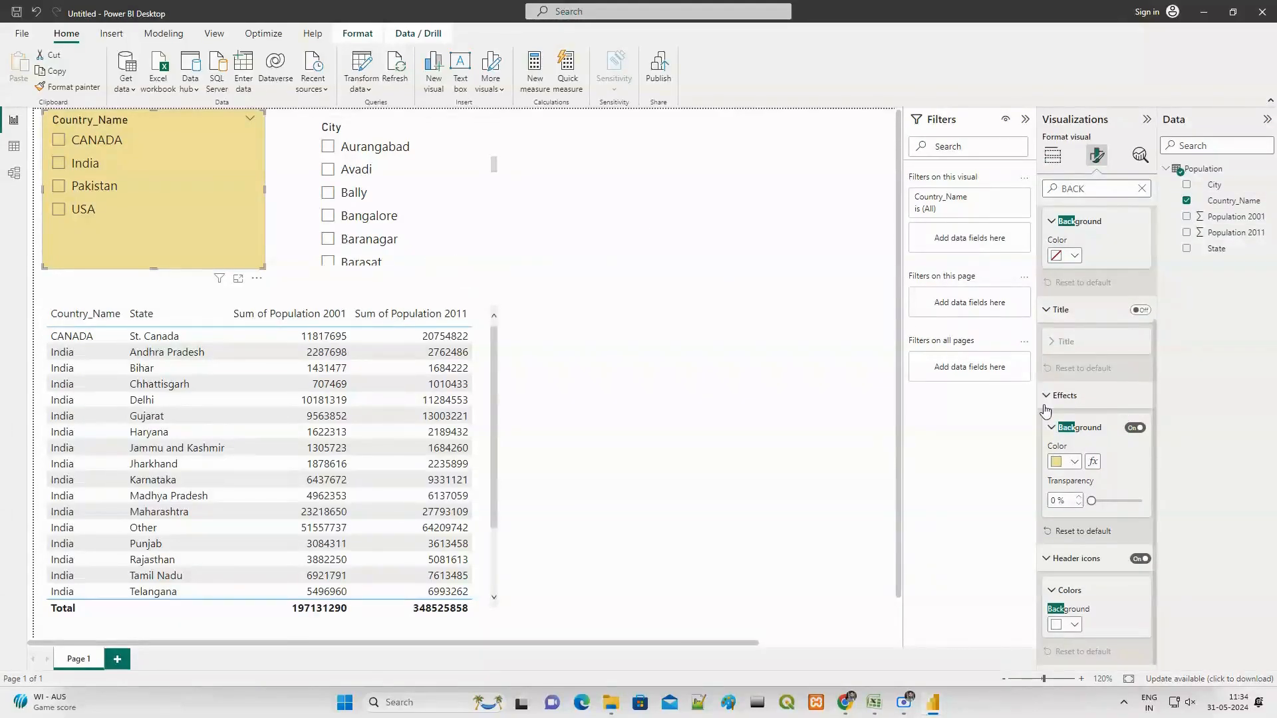
Step: Set the background colour of the Country_Name slicer to light purple and of the City slicer to light orange
{"action": "left_click", "coordinate": [1056, 467]}
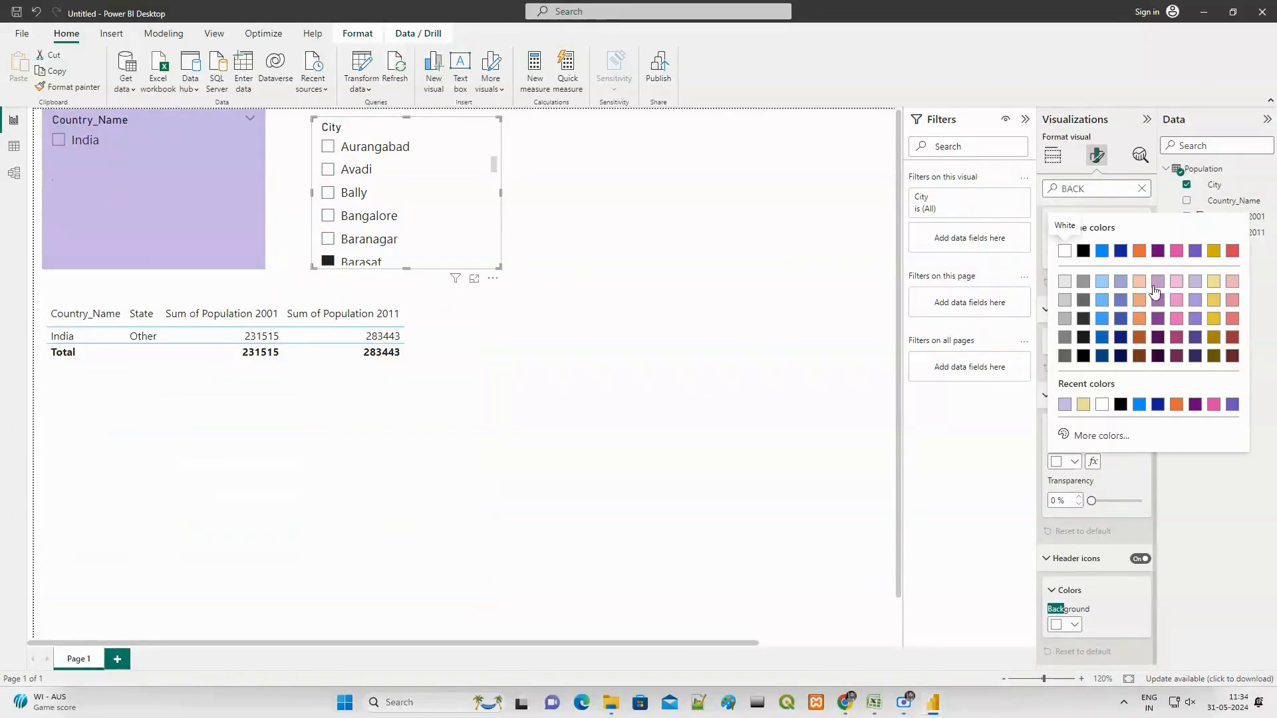
{"action": "left_click", "coordinate": [1136, 286]}
{"action": "left_click", "coordinate": [693, 301]}
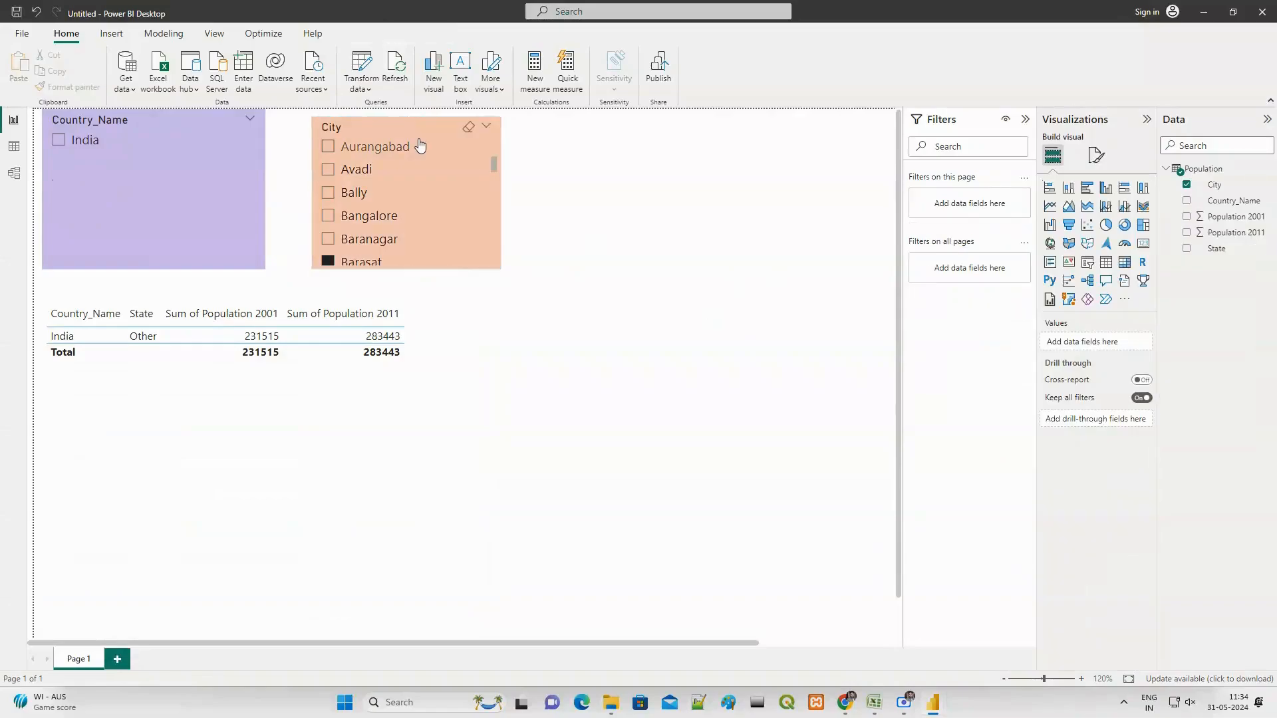
Step: Move and lengthen the City slicer to line up beside the Country_Name slicer, and clear its Barasat selection
{"action": "left_click_drag", "start_coordinate": [400, 133], "coordinate": [384, 133]}
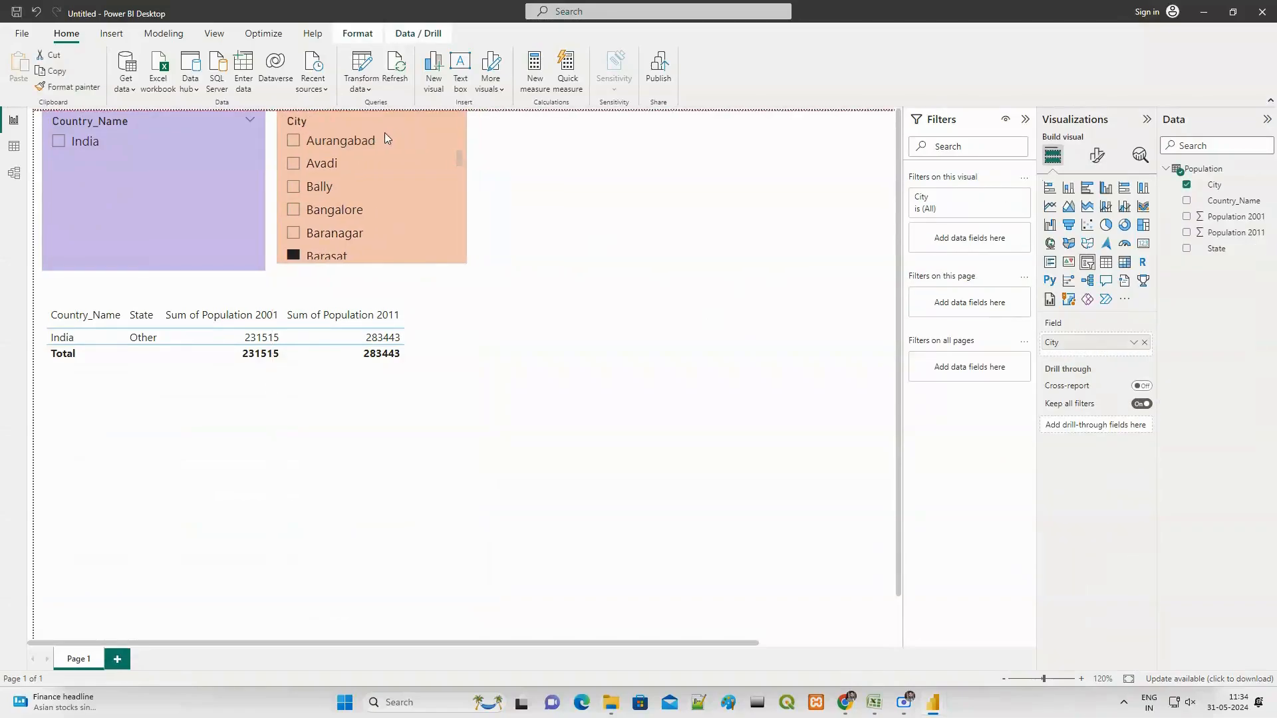
{"action": "left_click_drag", "start_coordinate": [370, 264], "coordinate": [370, 272]}
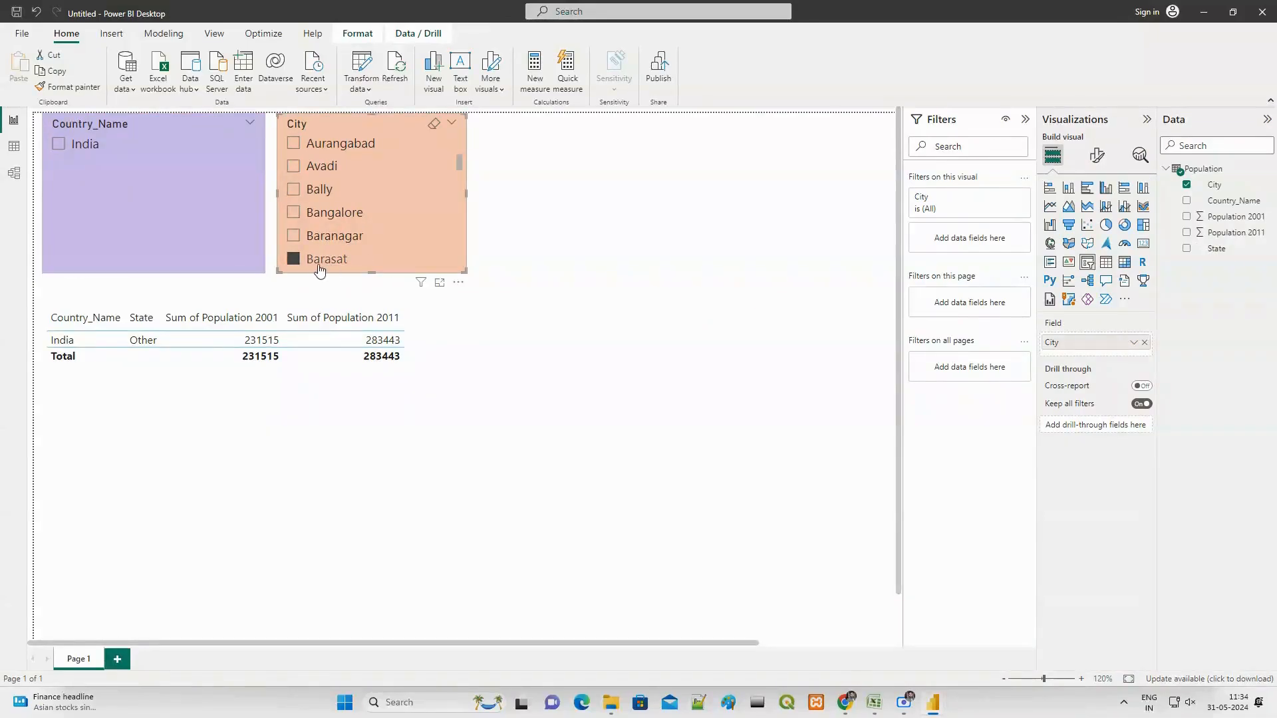
{"action": "left_click", "coordinate": [293, 259]}
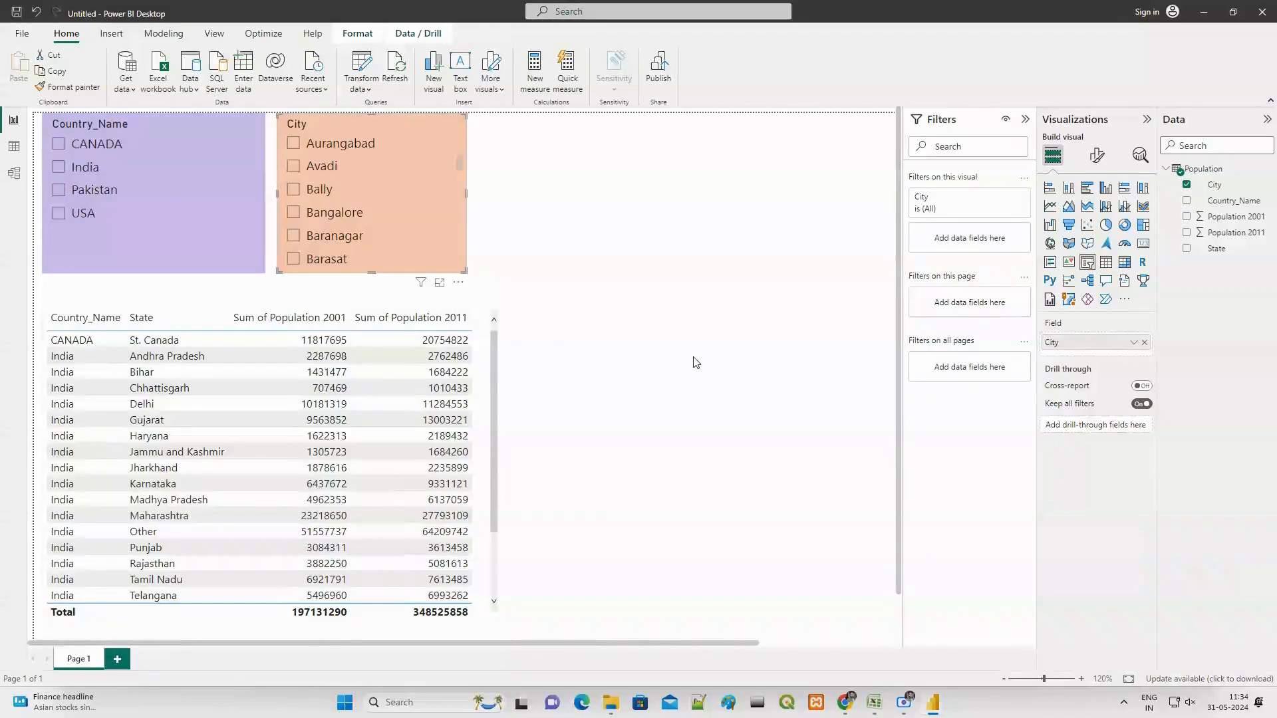
Step: Open the report's data in the Power Query Editor for transformation and maximize the editor window
{"action": "left_click", "coordinate": [365, 90]}
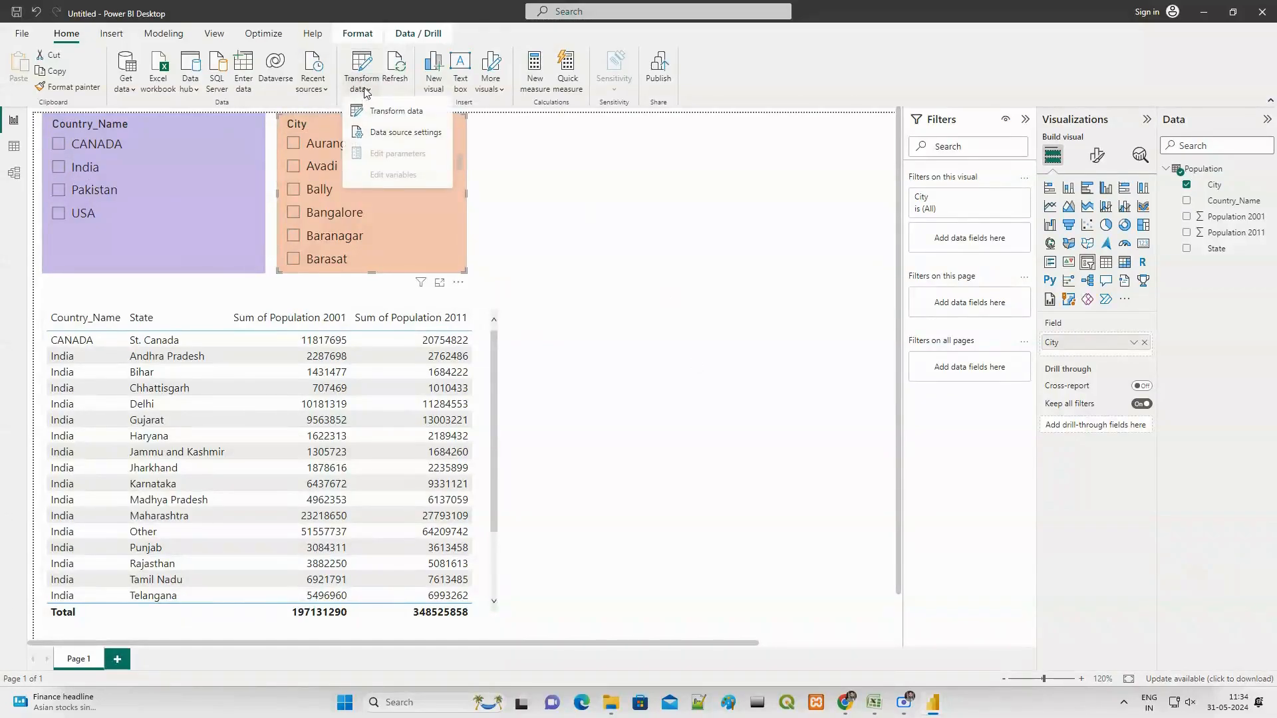
{"action": "left_click", "coordinate": [379, 115]}
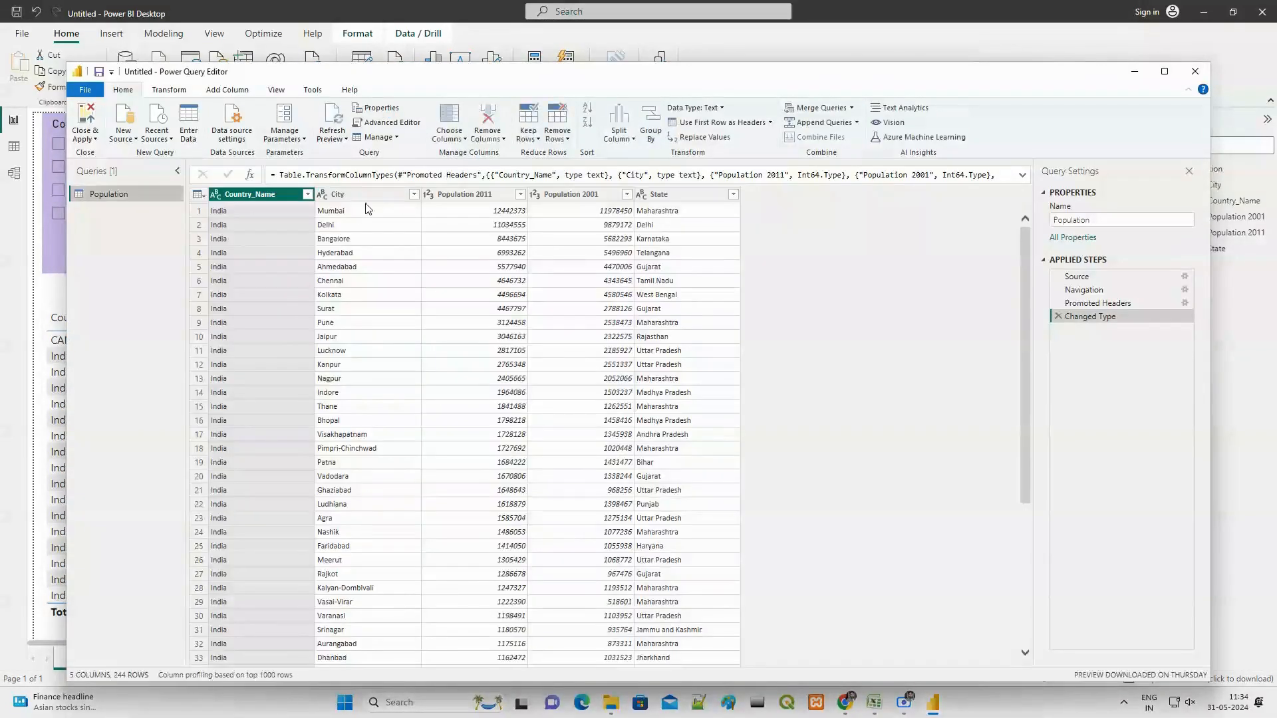
{"action": "left_click", "coordinate": [1163, 71]}
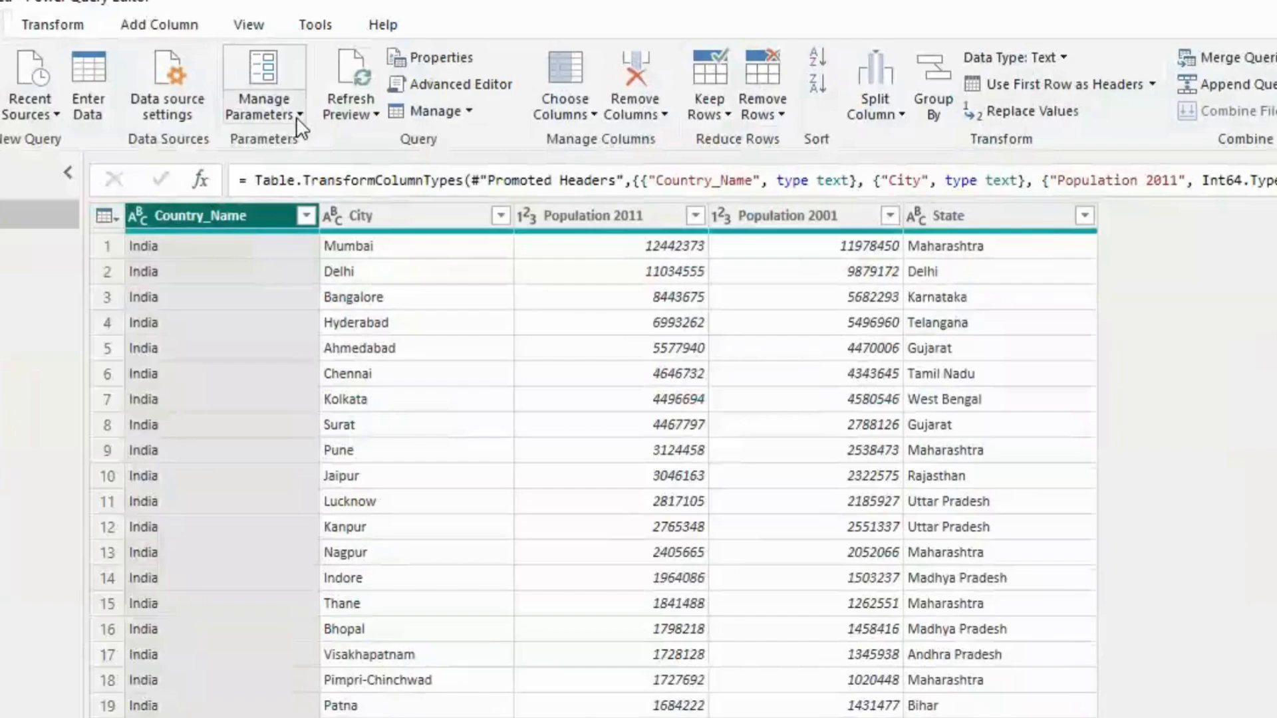
Step: Start a new query parameter named Single Parameter, with the description Single Parameter
{"action": "left_click", "coordinate": [235, 74]}
{"action": "left_click", "coordinate": [297, 117]}
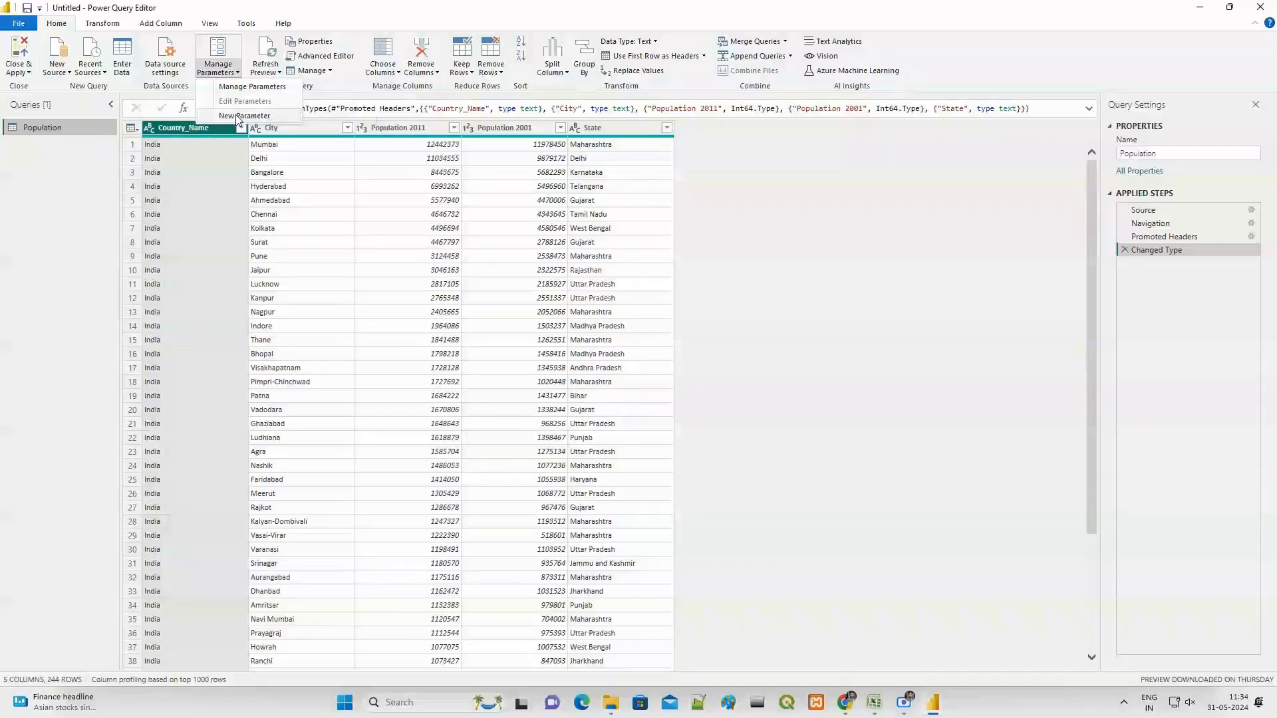
{"action": "left_click", "coordinate": [302, 195]}
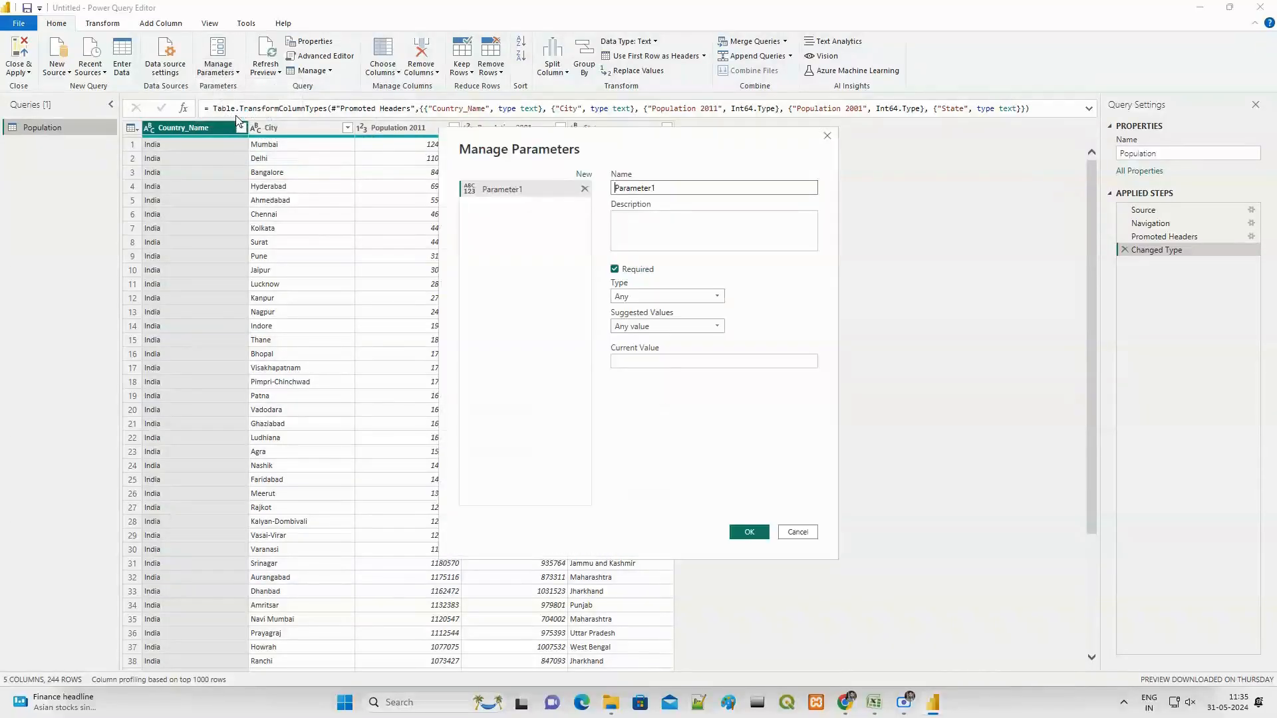
{"action": "double_click", "coordinate": [668, 187]}
{"action": "type", "text": "s"}
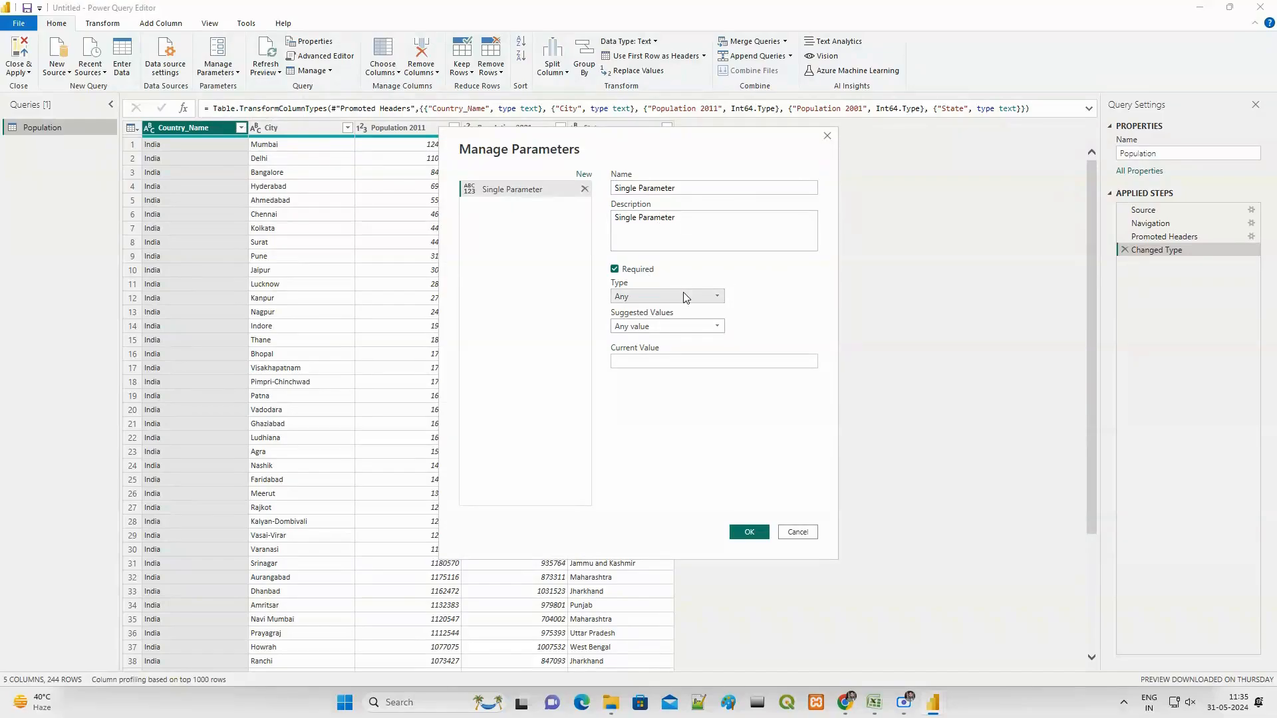
Step: Set the parameter's type to Text, suggested values to Any value and current value to India, and create it
{"action": "left_click", "coordinate": [683, 296]}
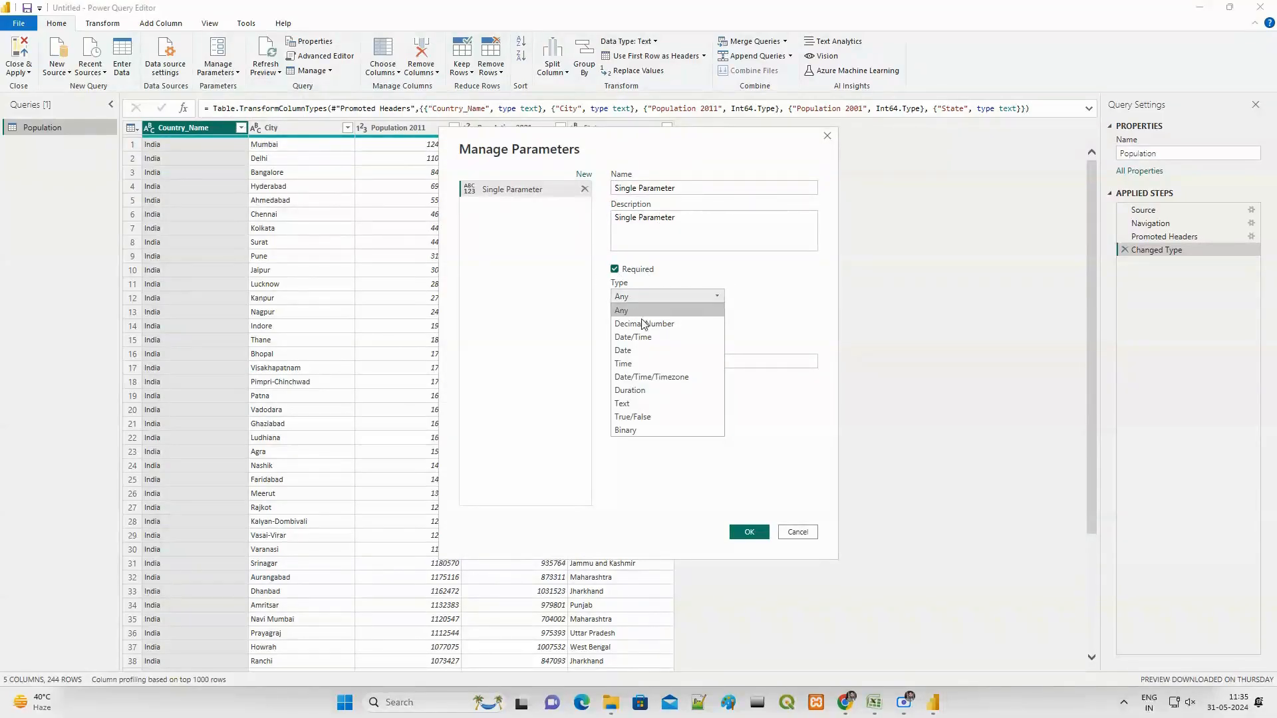
{"action": "left_click", "coordinate": [635, 405]}
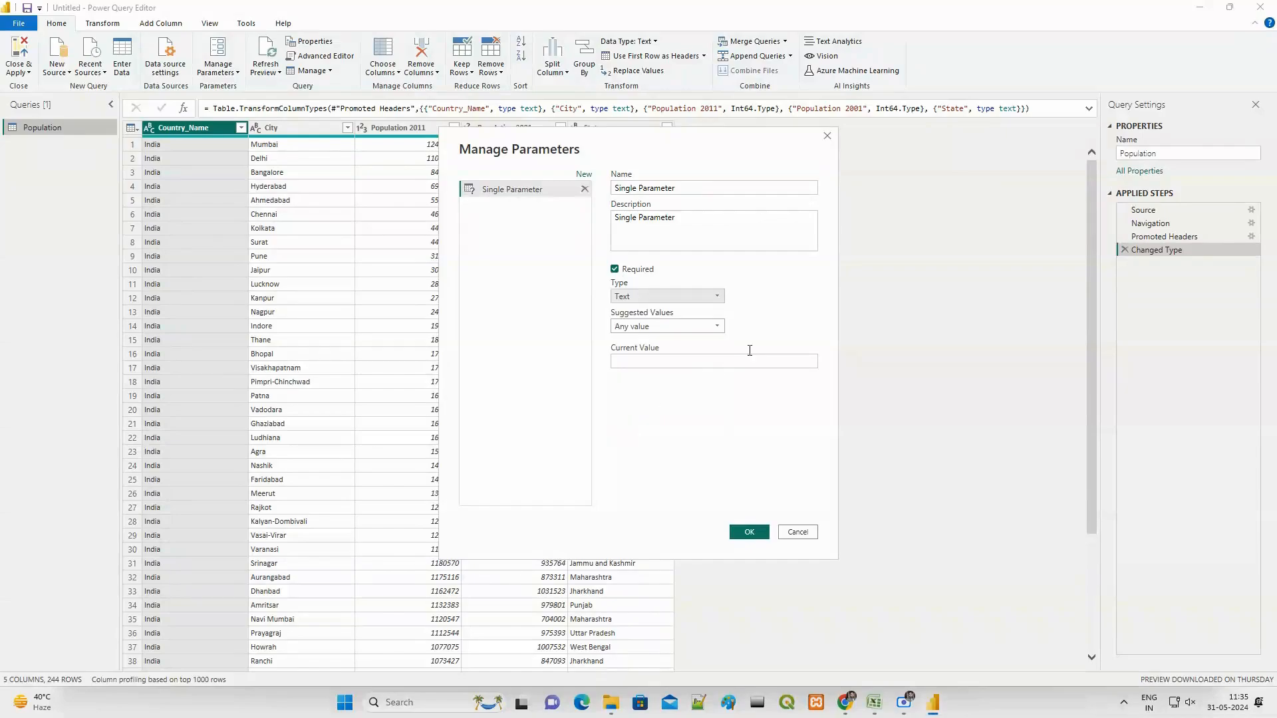
{"action": "left_click", "coordinate": [668, 326]}
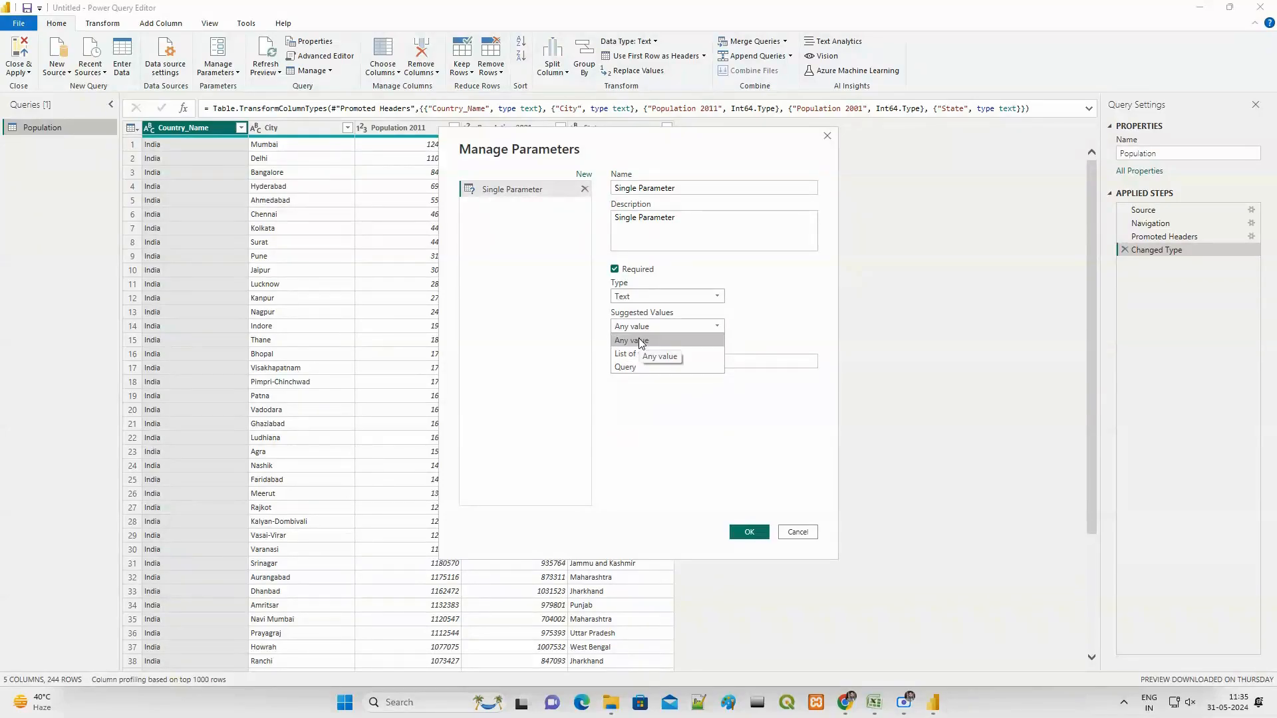
{"action": "left_click", "coordinate": [641, 341]}
{"action": "left_click", "coordinate": [650, 359]}
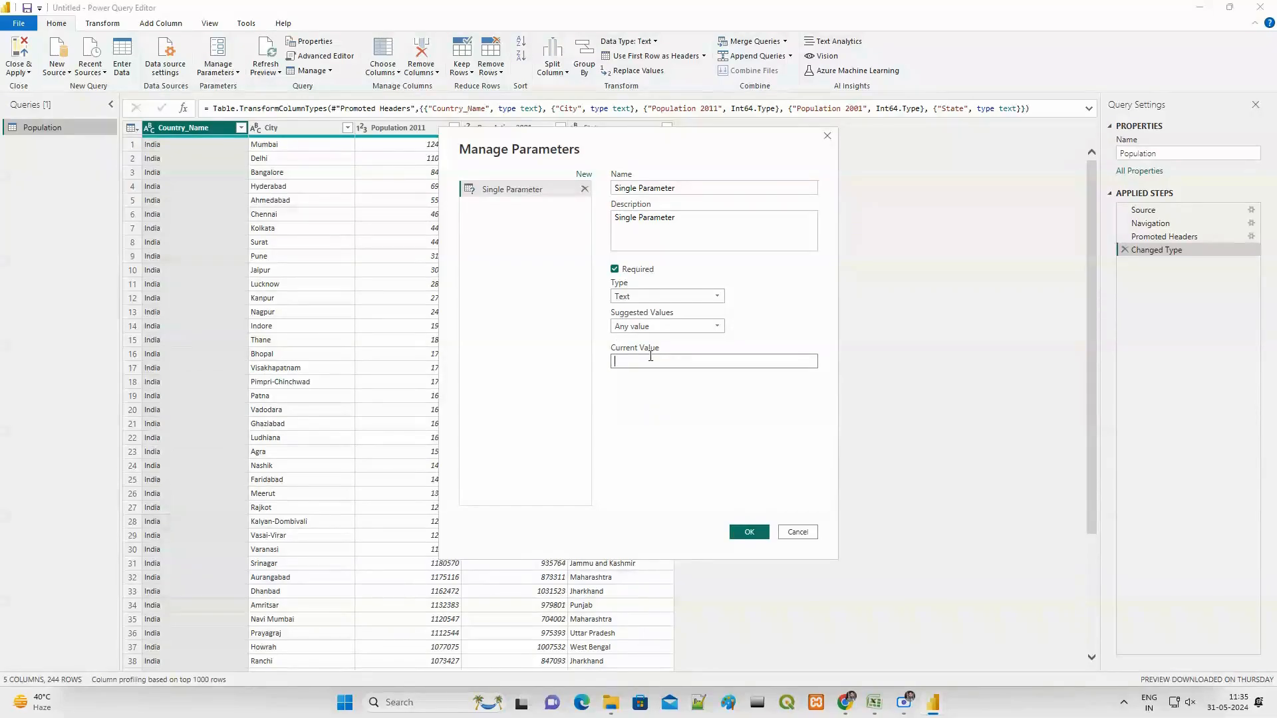
{"action": "type", "text": "India"}
{"action": "left_click", "coordinate": [749, 532]}
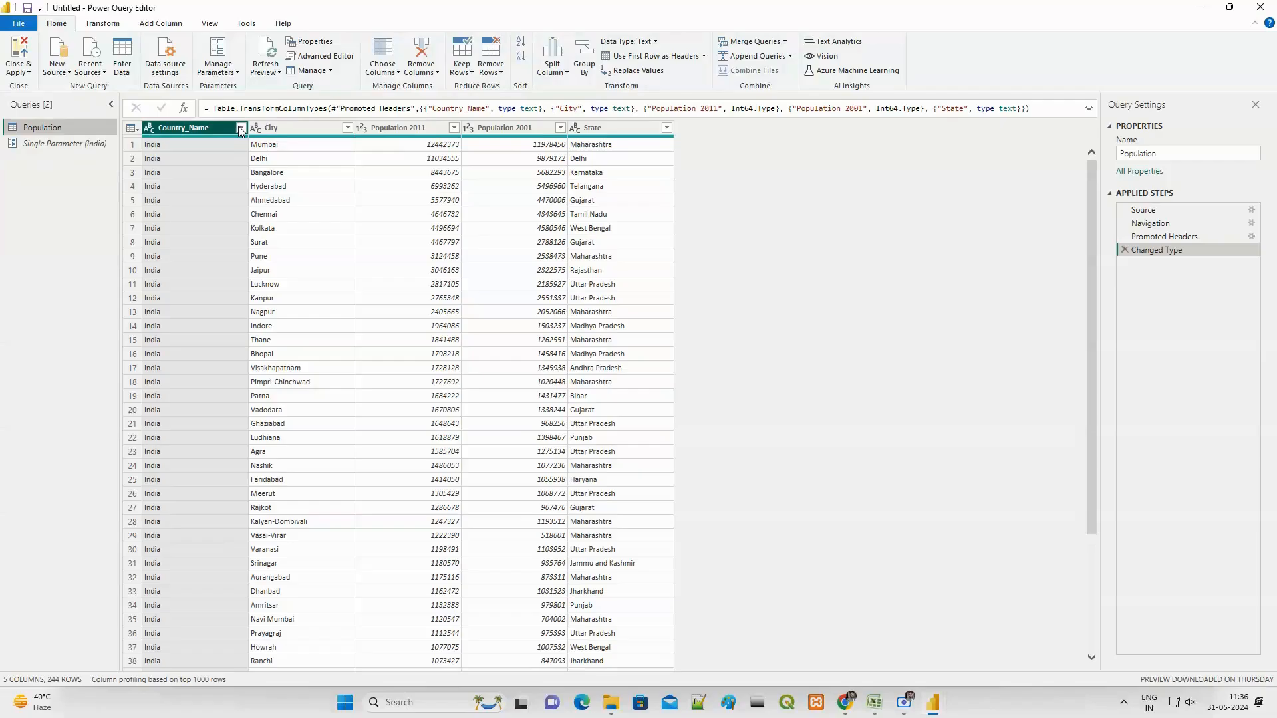
Step: Filter the Population query to rows where Country_Name equals Single Parameter, and apply the query changes to the report
{"action": "left_click", "coordinate": [242, 128]}
{"action": "mouse_move", "coordinate": [93, 211]}
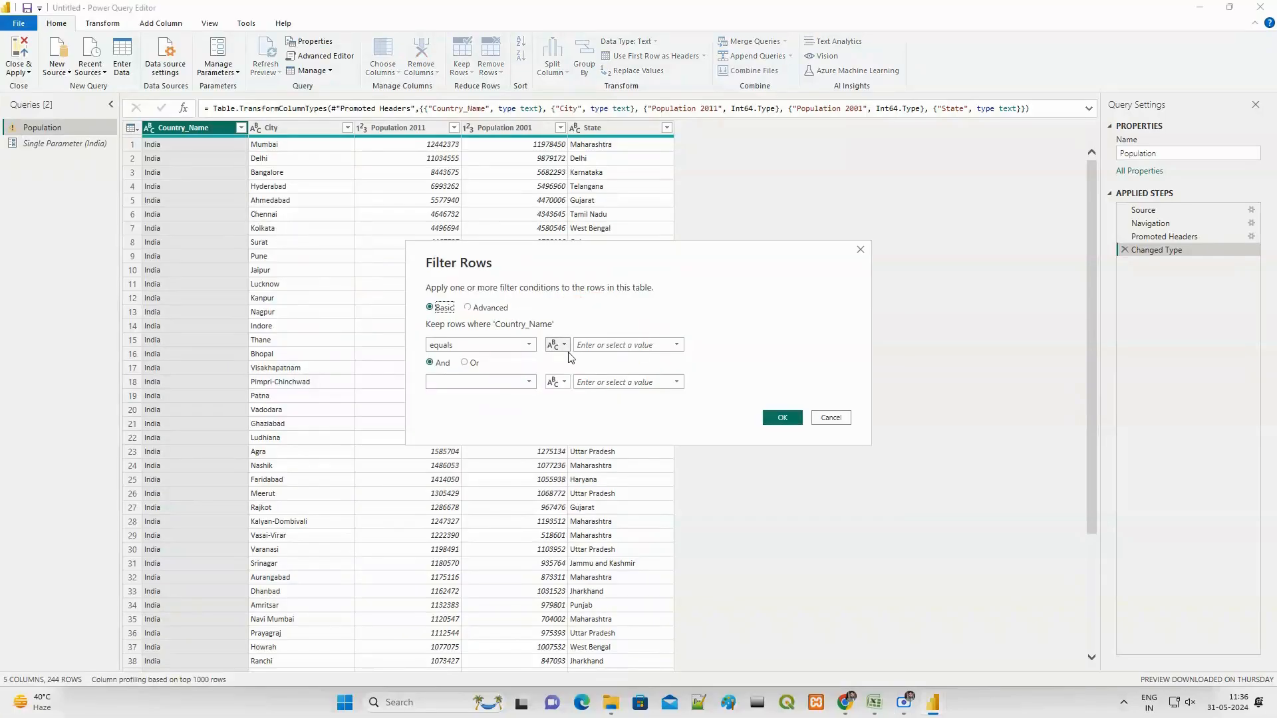
{"action": "left_click", "coordinate": [556, 344]}
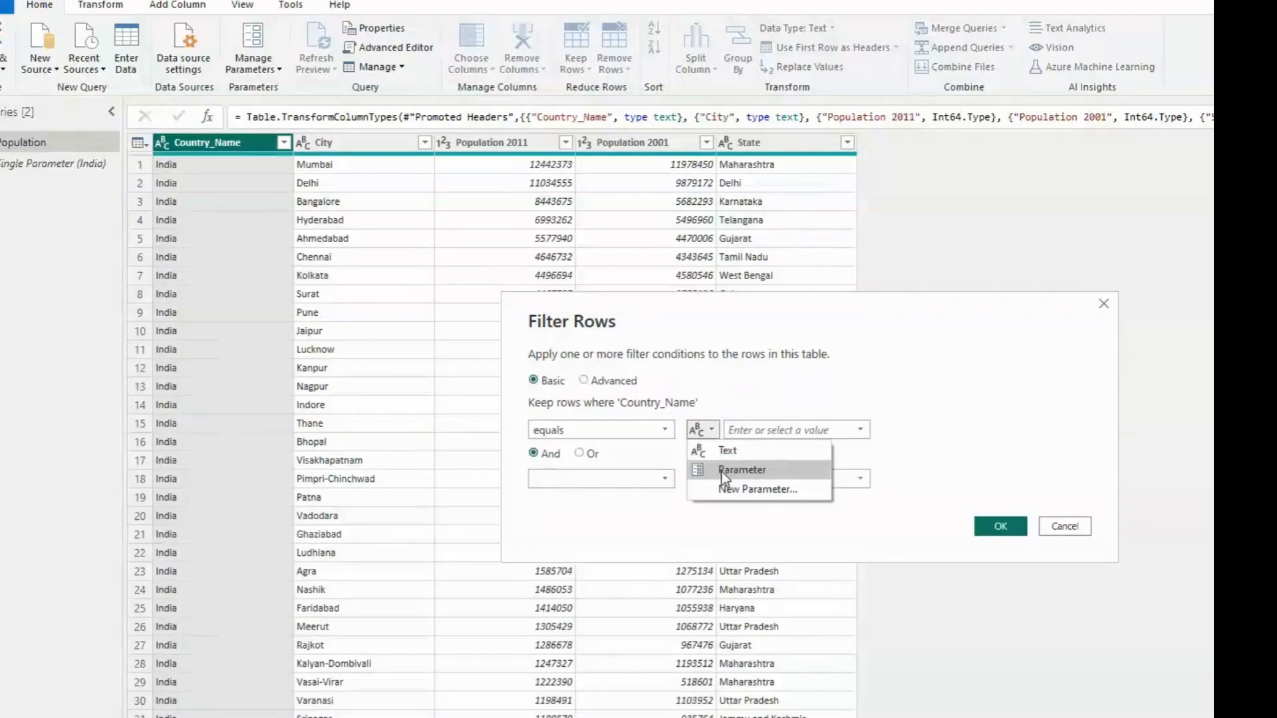
{"action": "left_click", "coordinate": [723, 473]}
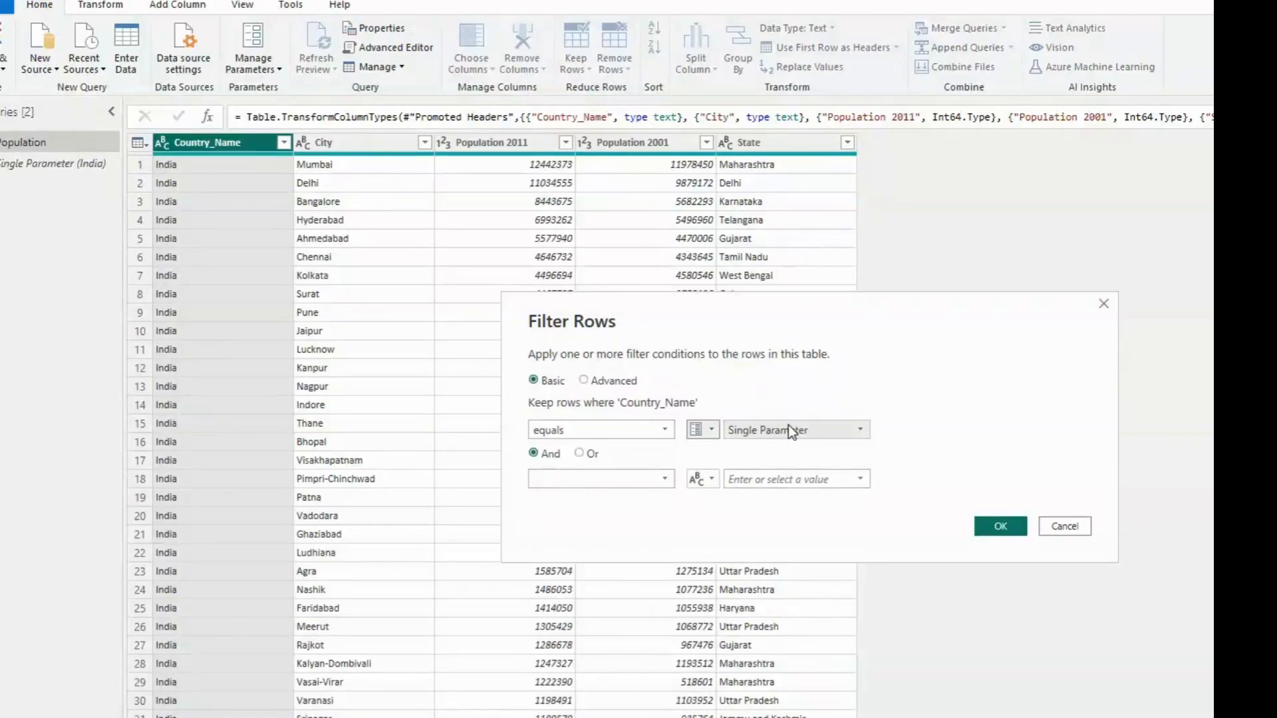
{"action": "left_click", "coordinate": [820, 433]}
{"action": "left_click", "coordinate": [820, 432]}
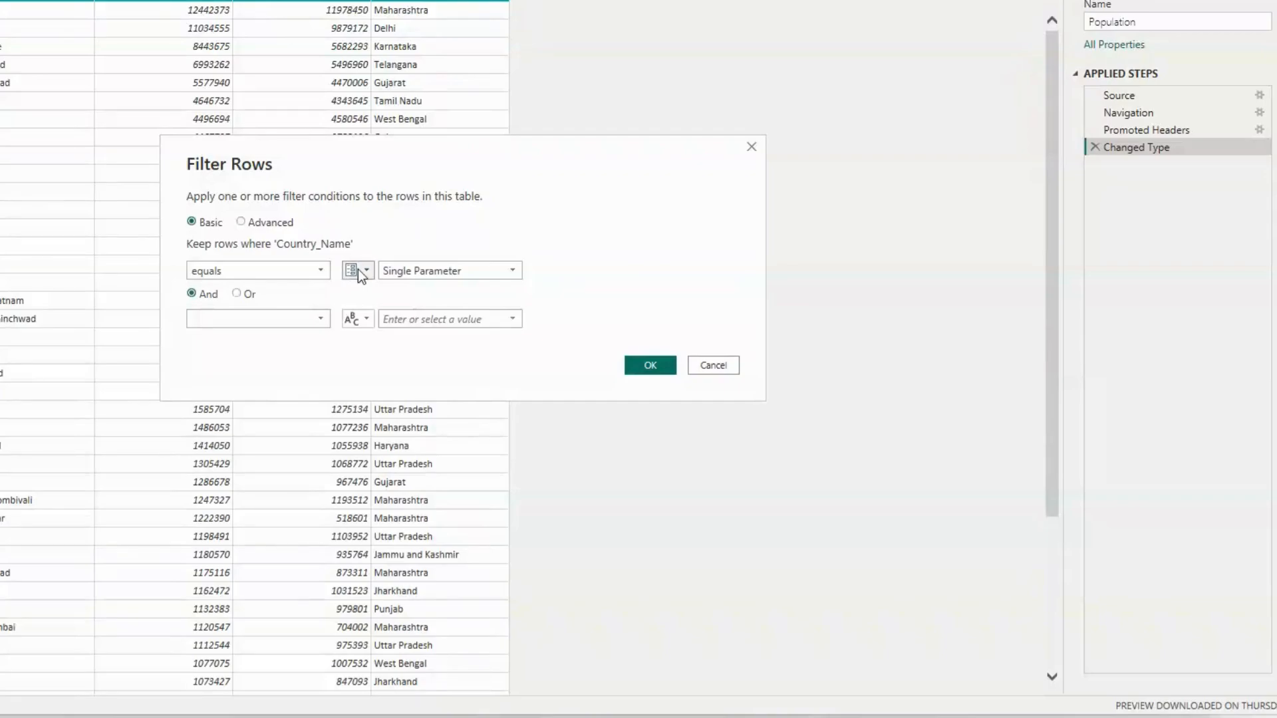
{"action": "left_click", "coordinate": [358, 271]}
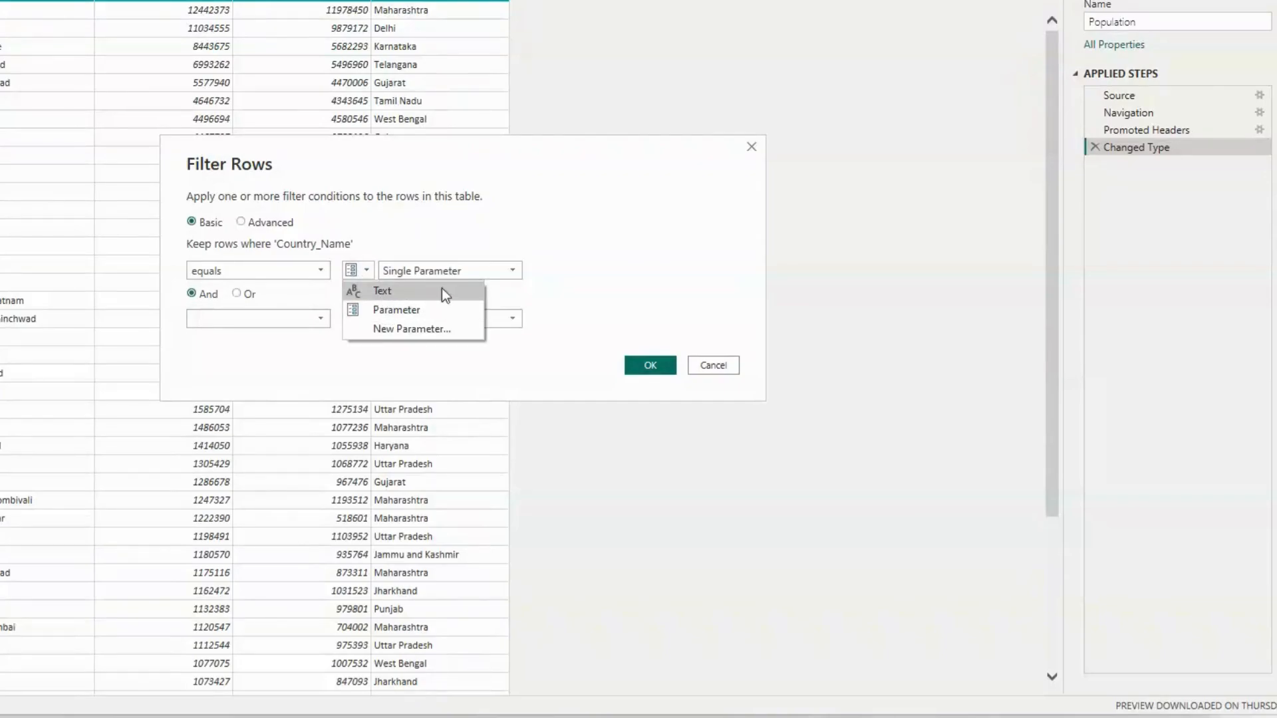
{"action": "left_click", "coordinate": [540, 286]}
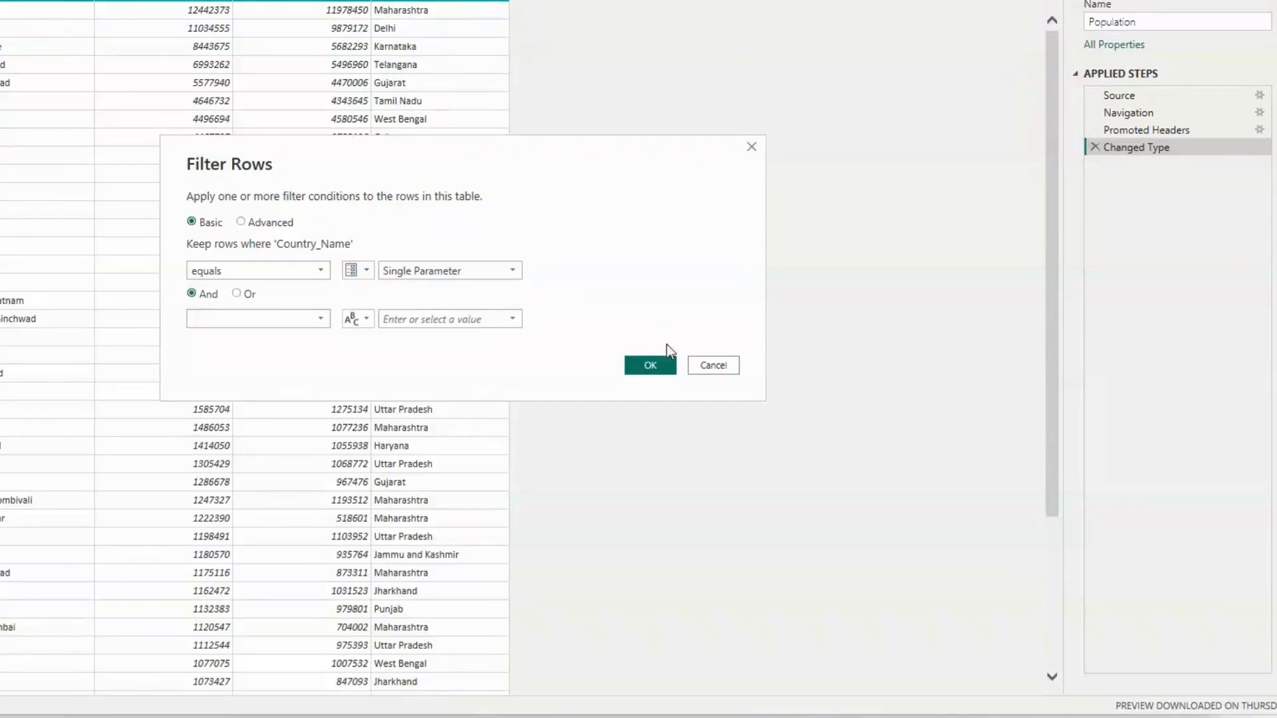
{"action": "left_click", "coordinate": [649, 365]}
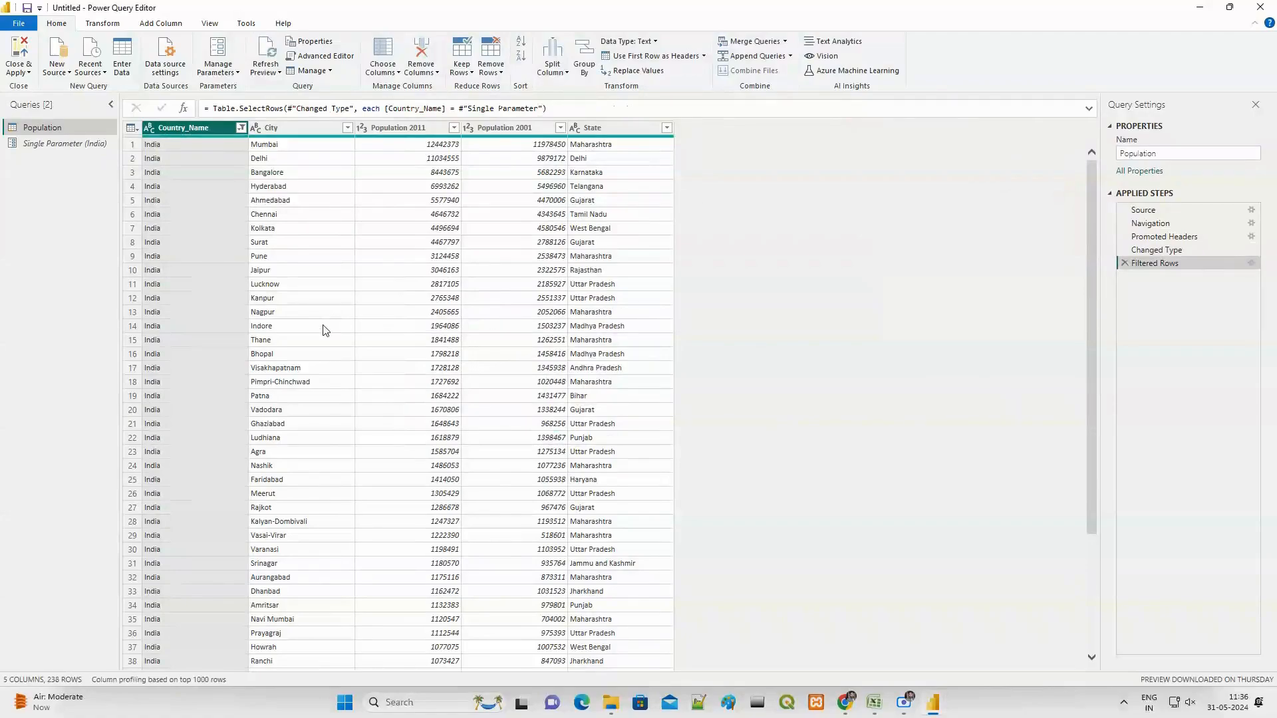
{"action": "left_click", "coordinate": [22, 58]}
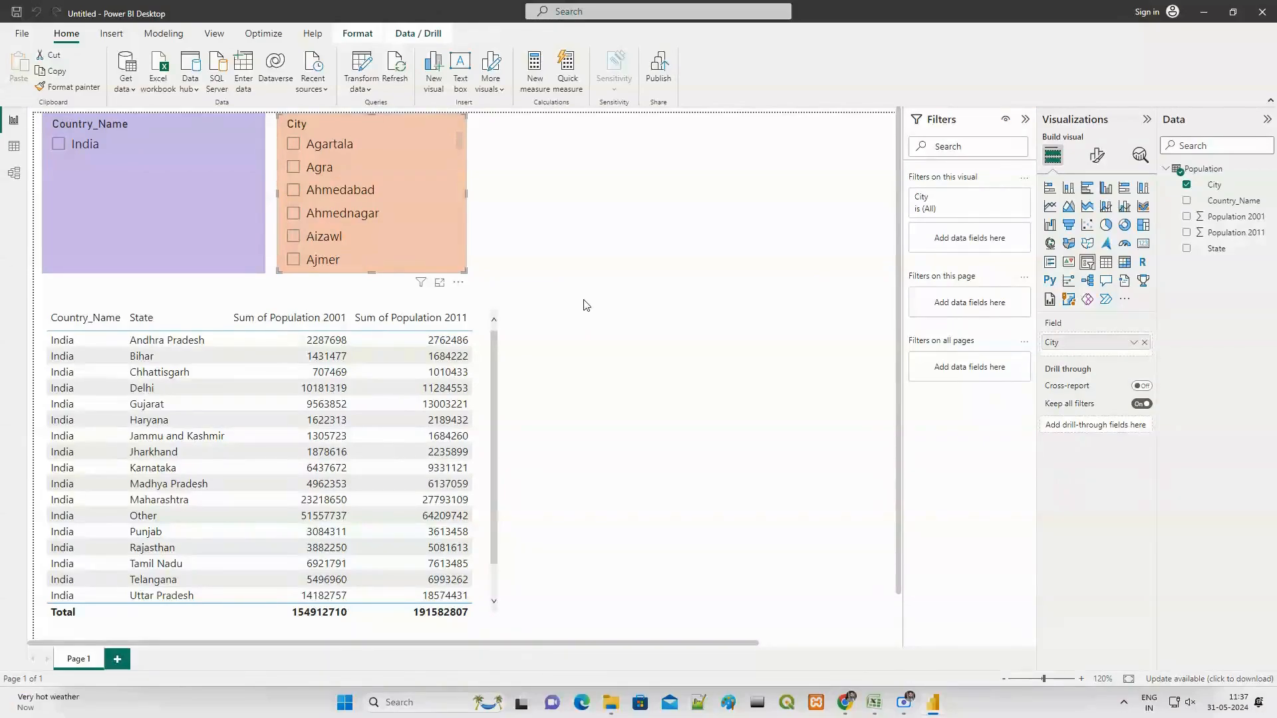
Step: Check the population table with the City slicer set to Agra and Agartala in turn, clearing the city selection
{"action": "left_click", "coordinate": [294, 169]}
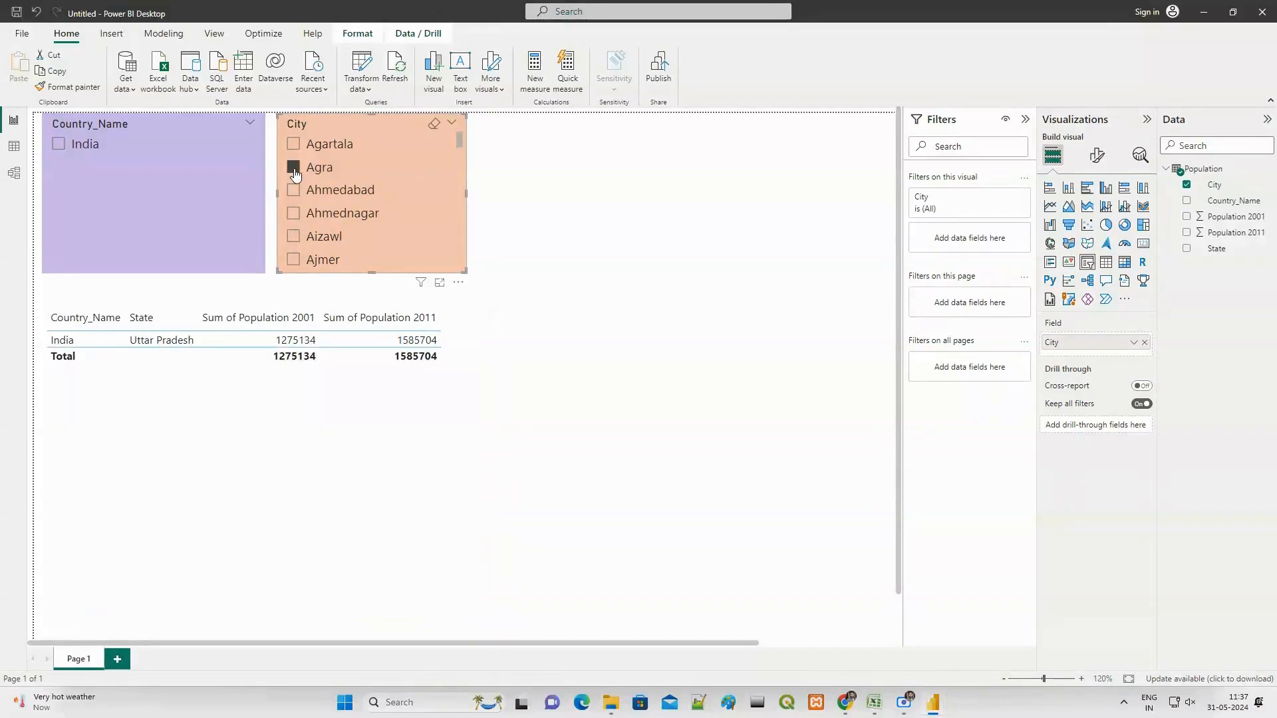
{"action": "left_click", "coordinate": [293, 144]}
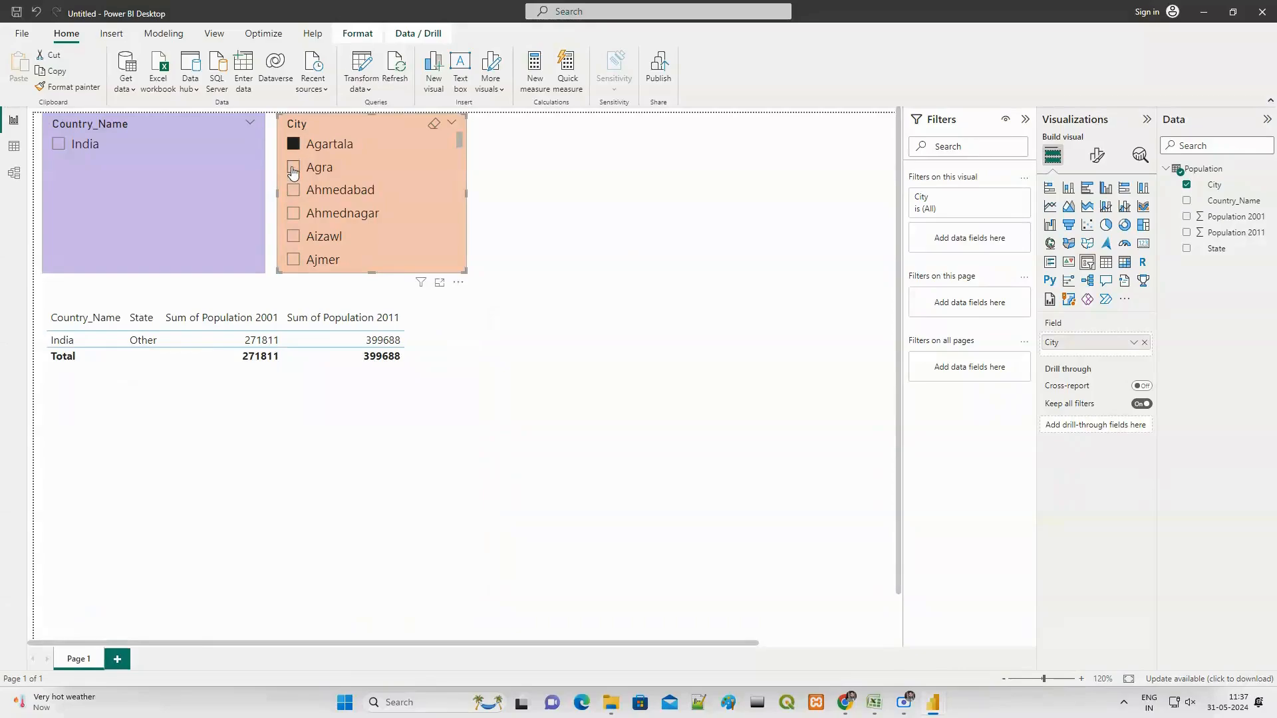
{"action": "left_click", "coordinate": [293, 166]}
{"action": "left_click", "coordinate": [293, 167]}
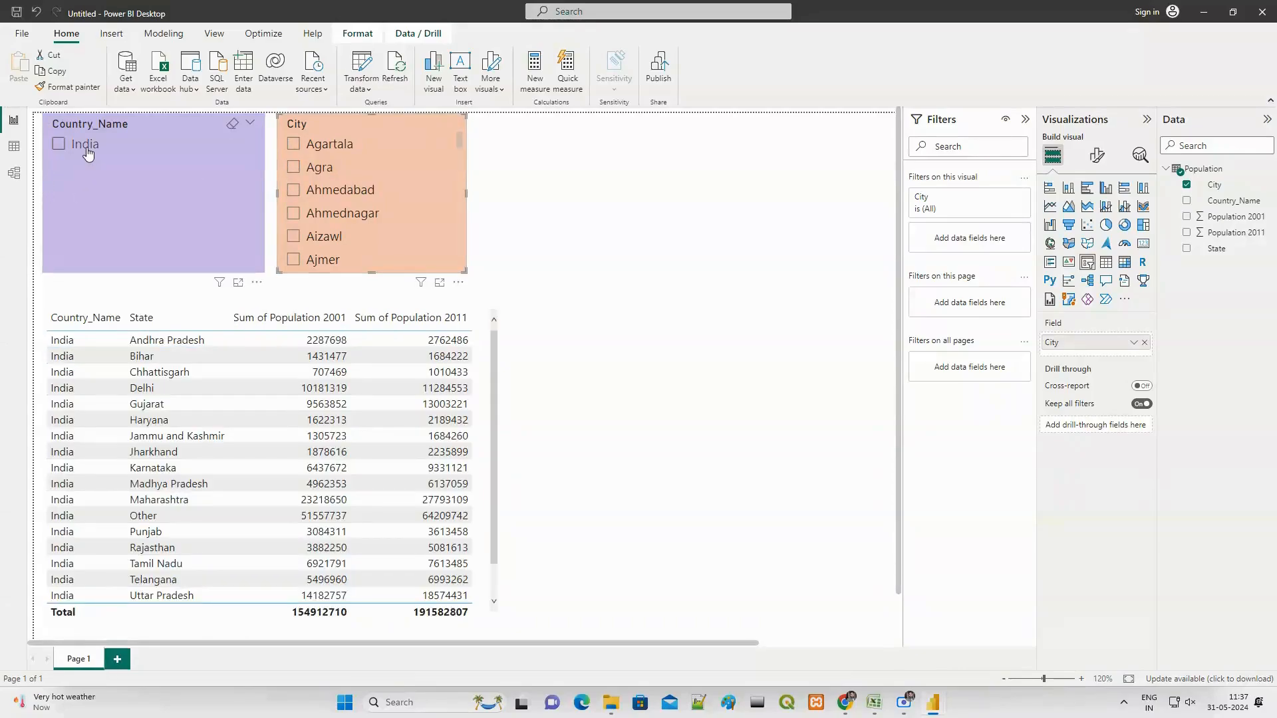
{"action": "left_click", "coordinate": [293, 143]}
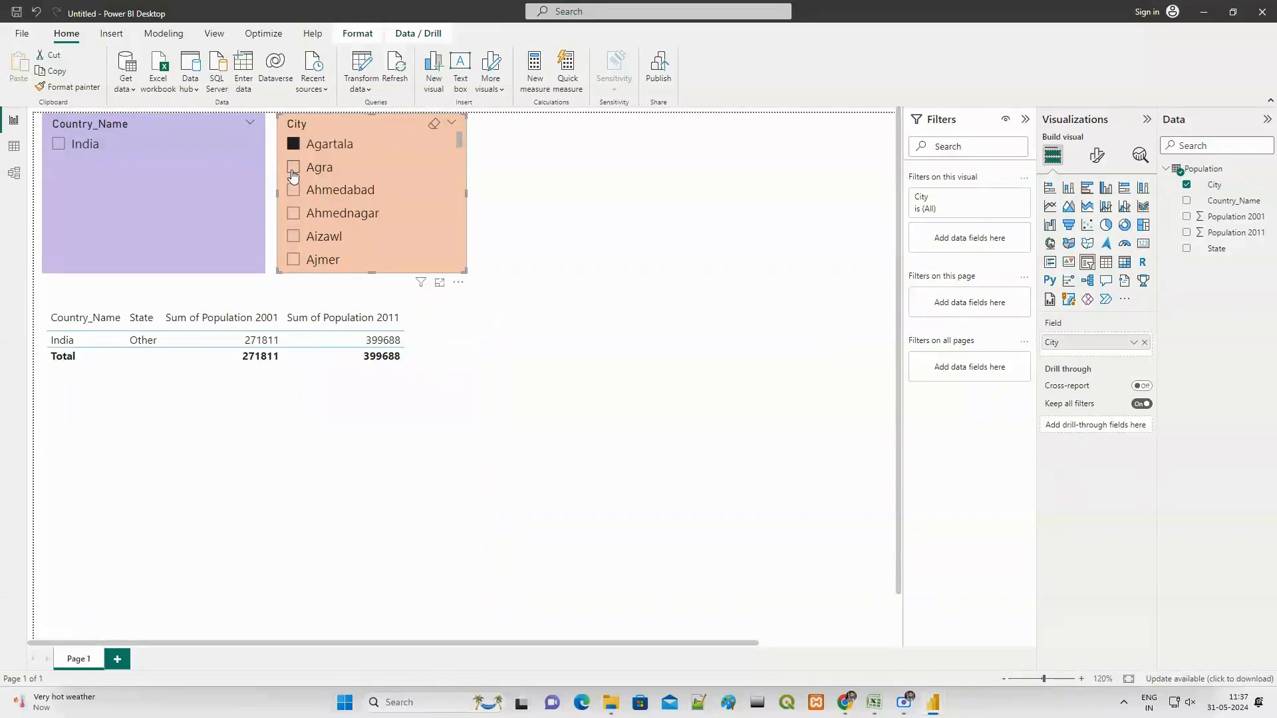
{"action": "left_click", "coordinate": [294, 170]}
{"action": "left_click", "coordinate": [293, 167]}
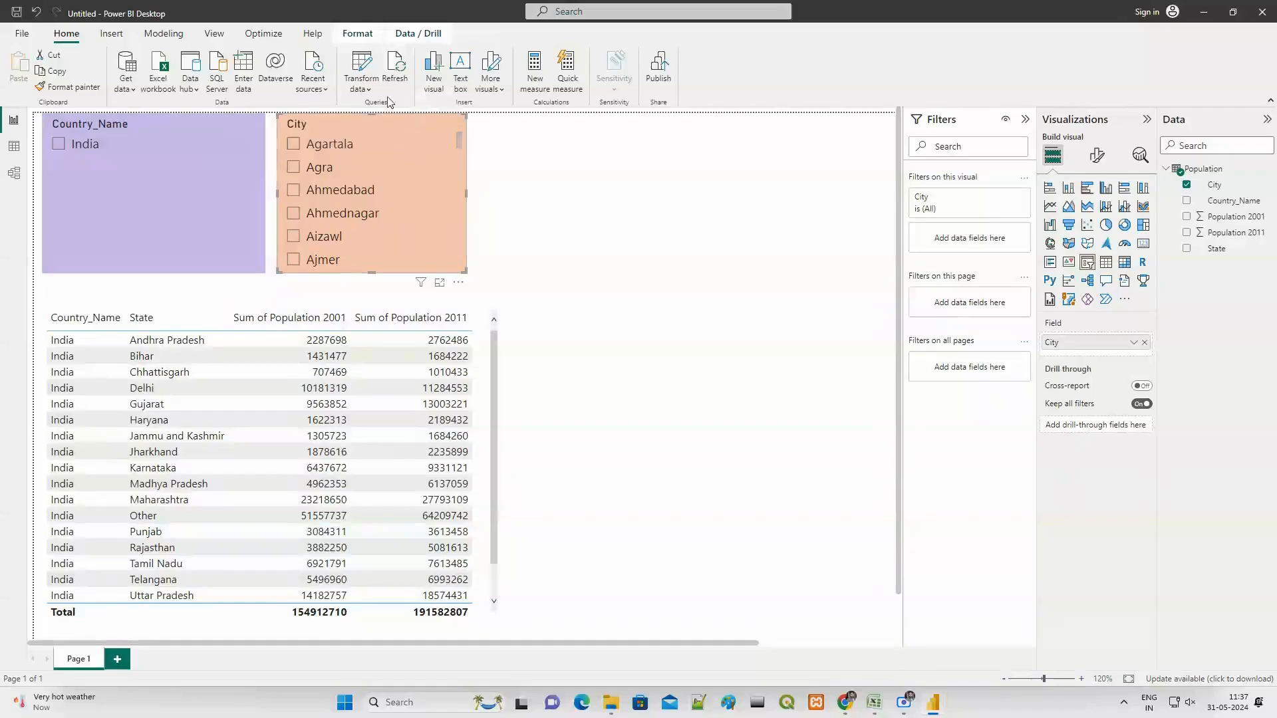
Step: Reopen the Power Query Editor and start a new parameter named Single Para 2, with the description USA
{"action": "left_click", "coordinate": [361, 85]}
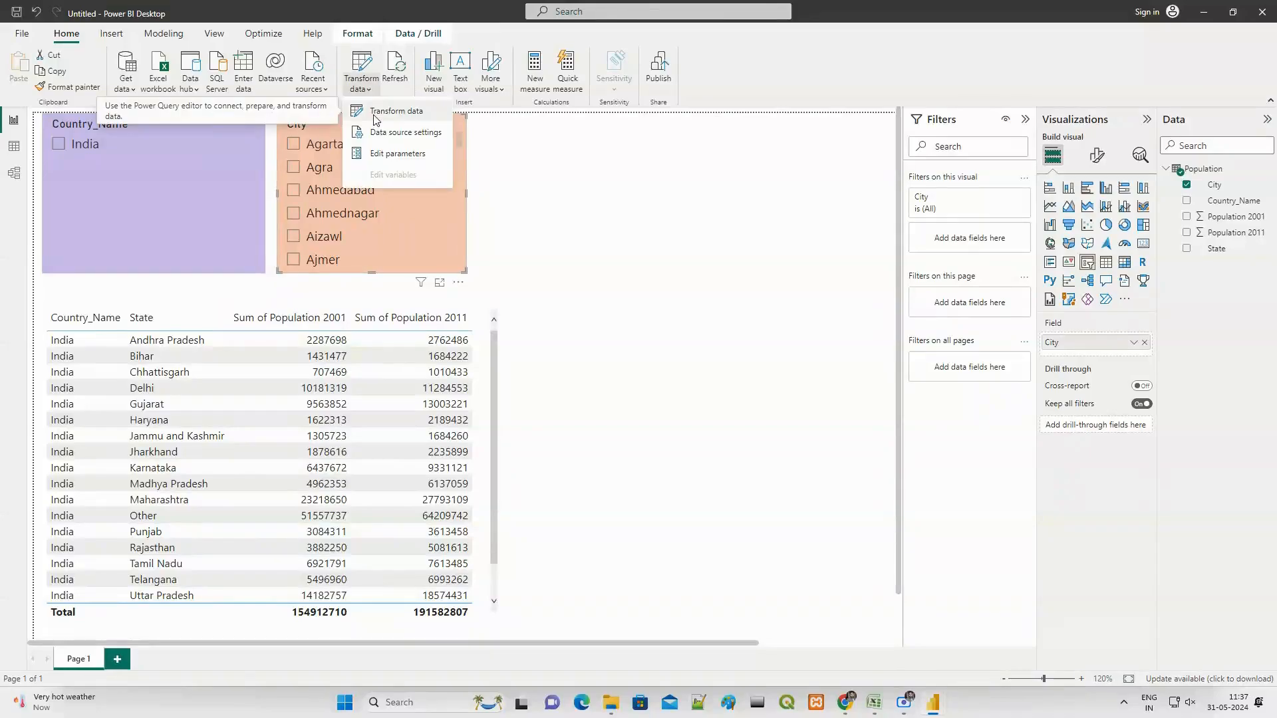
{"action": "left_click", "coordinate": [375, 118]}
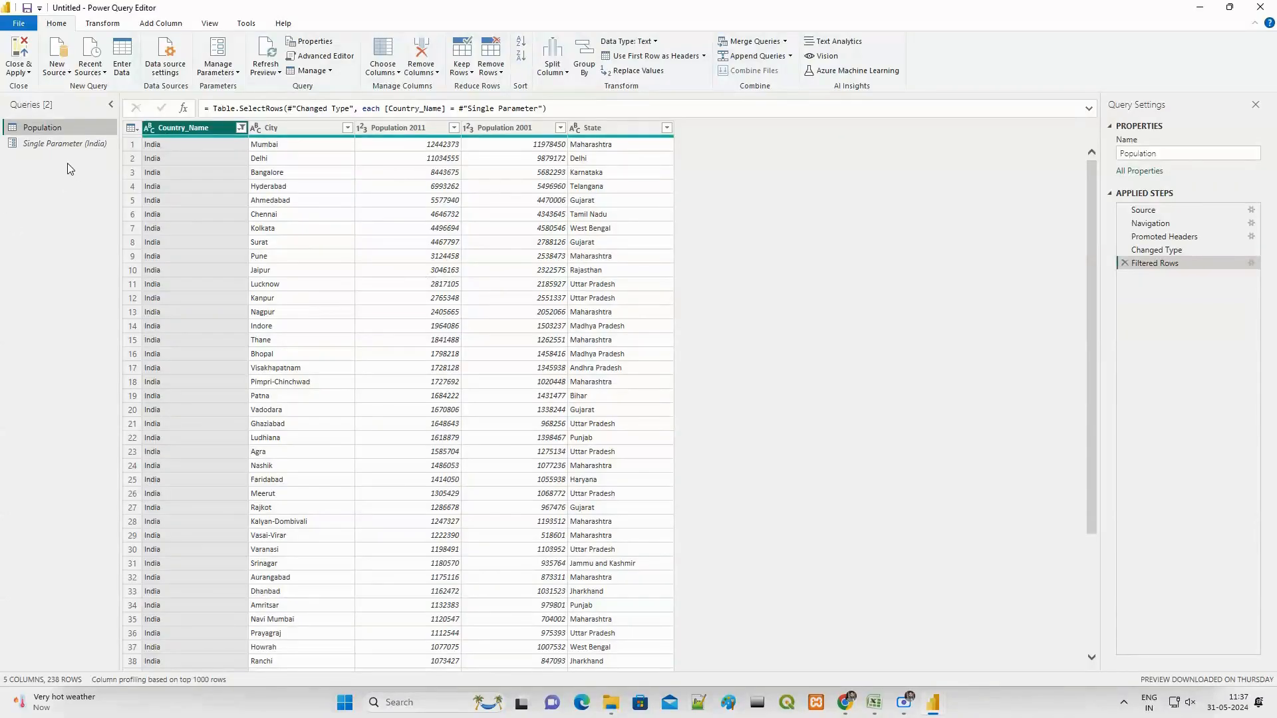
{"action": "left_click", "coordinate": [233, 71]}
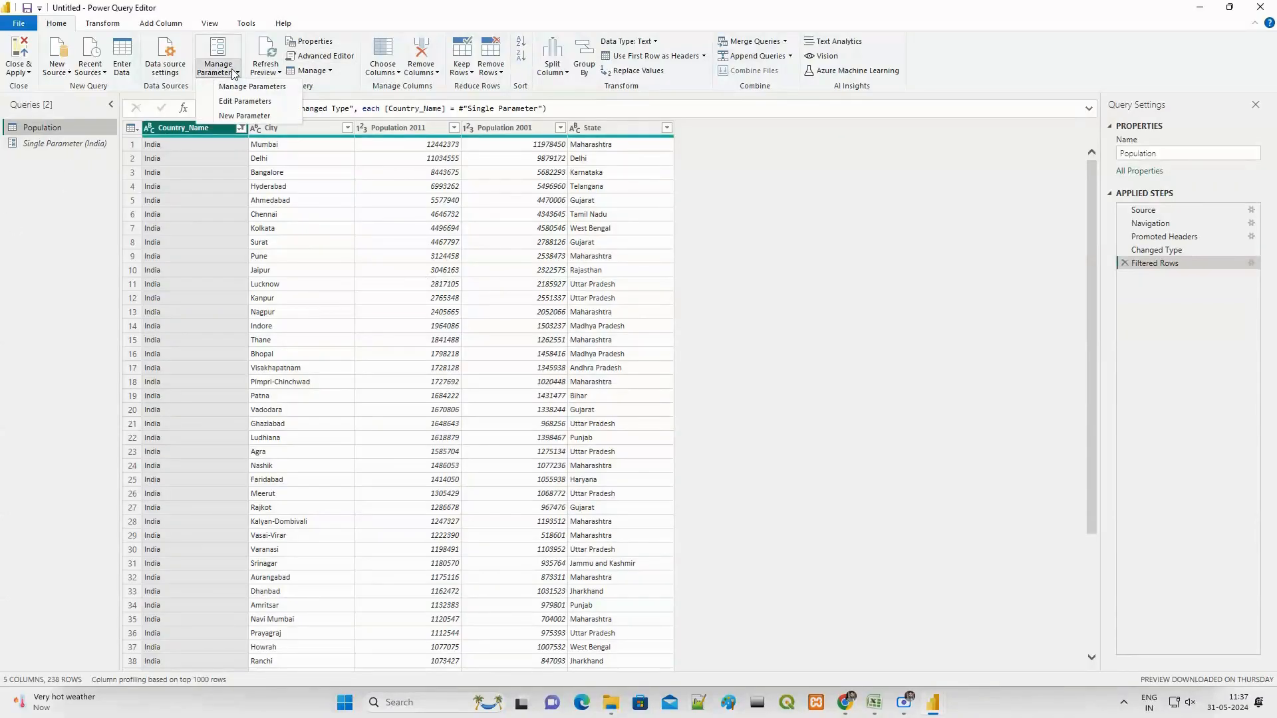
{"action": "left_click", "coordinate": [241, 116]}
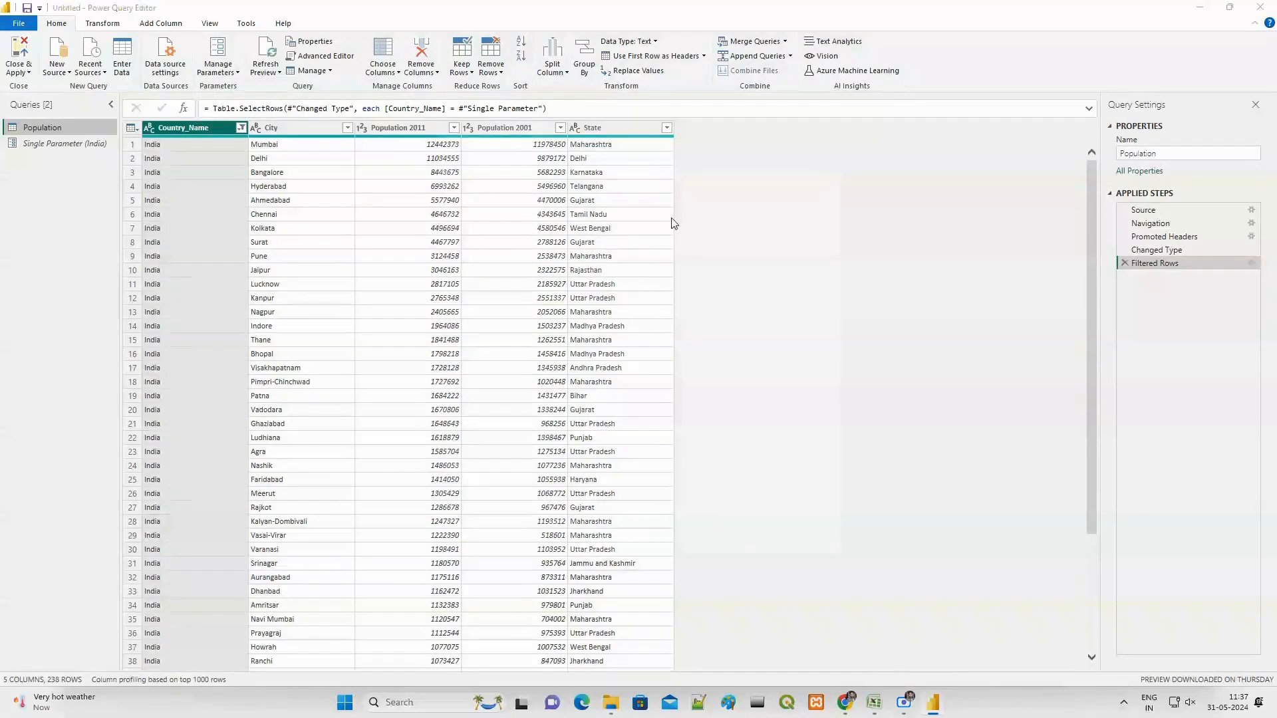
{"action": "left_click_drag", "start_coordinate": [659, 187], "coordinate": [599, 194]}
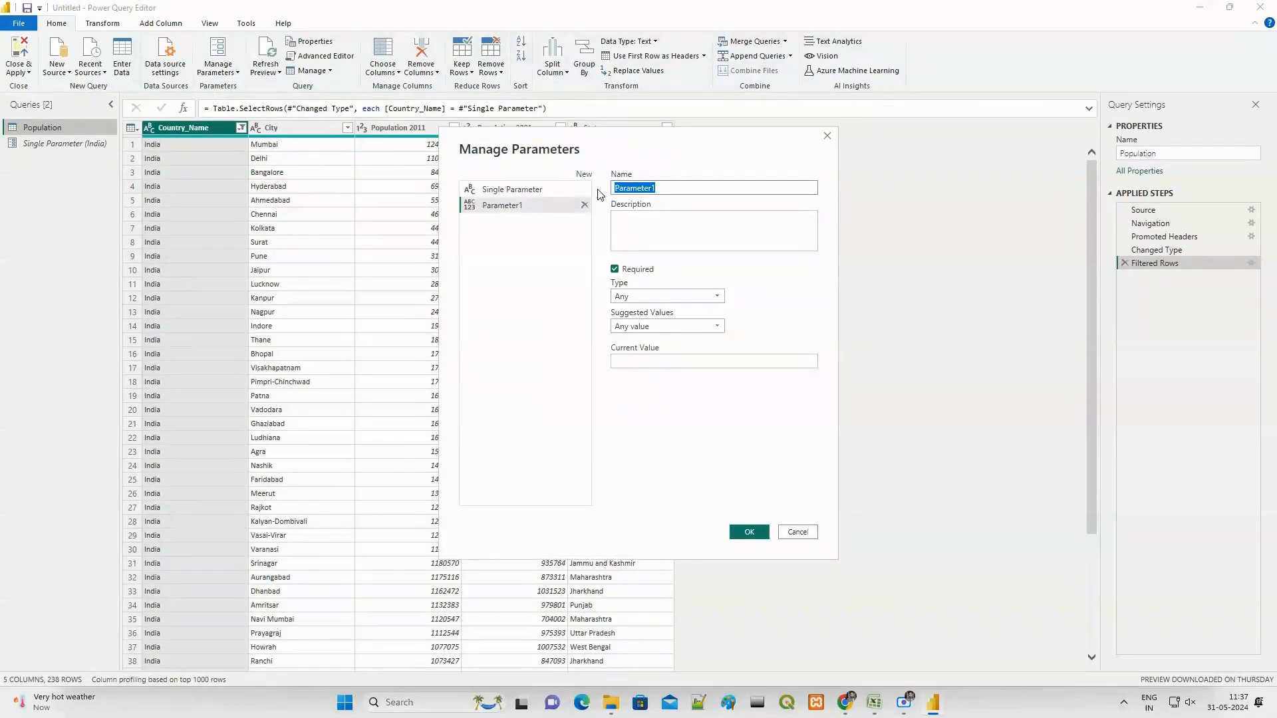
{"action": "type", "text": "S"}
{"action": "type", "text": "ingle Para 2"}
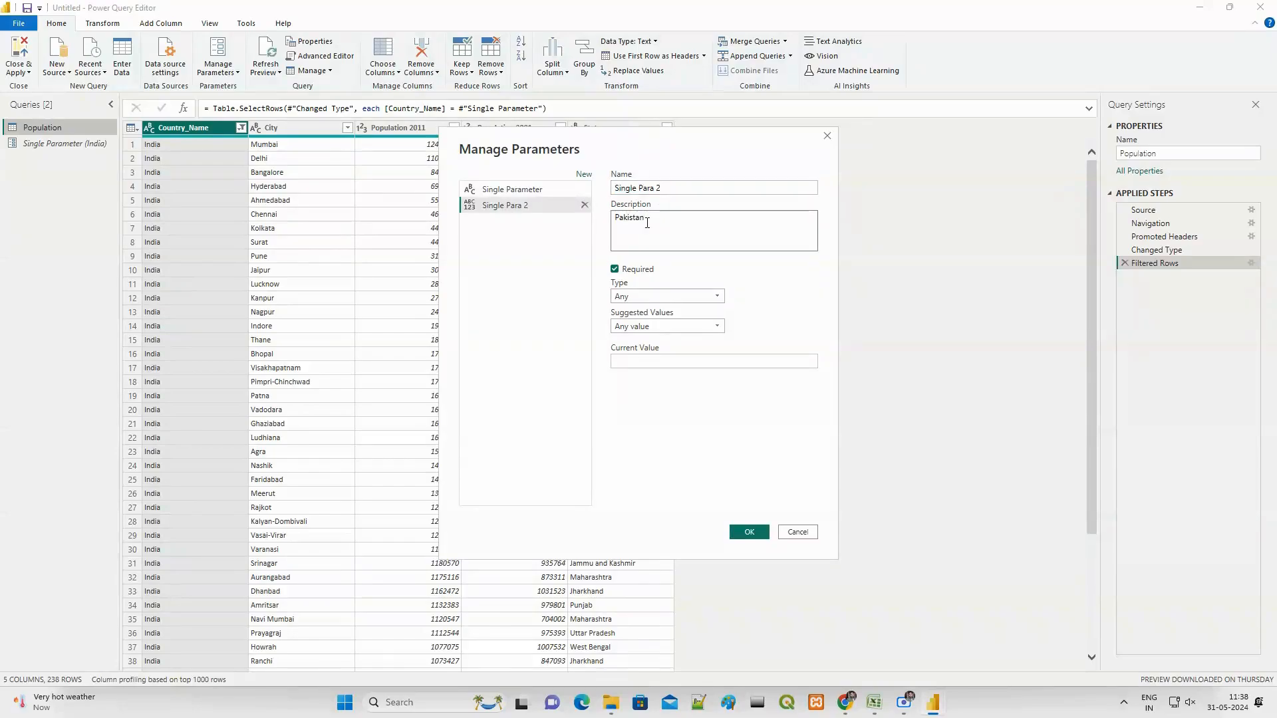
{"action": "left_click_drag", "start_coordinate": [649, 219], "coordinate": [570, 224]}
{"action": "type", "text": "USA"}
Step: Give Single Para 2 the type Text, suggested values Any value and current value USA, and create it
{"action": "left_click", "coordinate": [676, 294]}
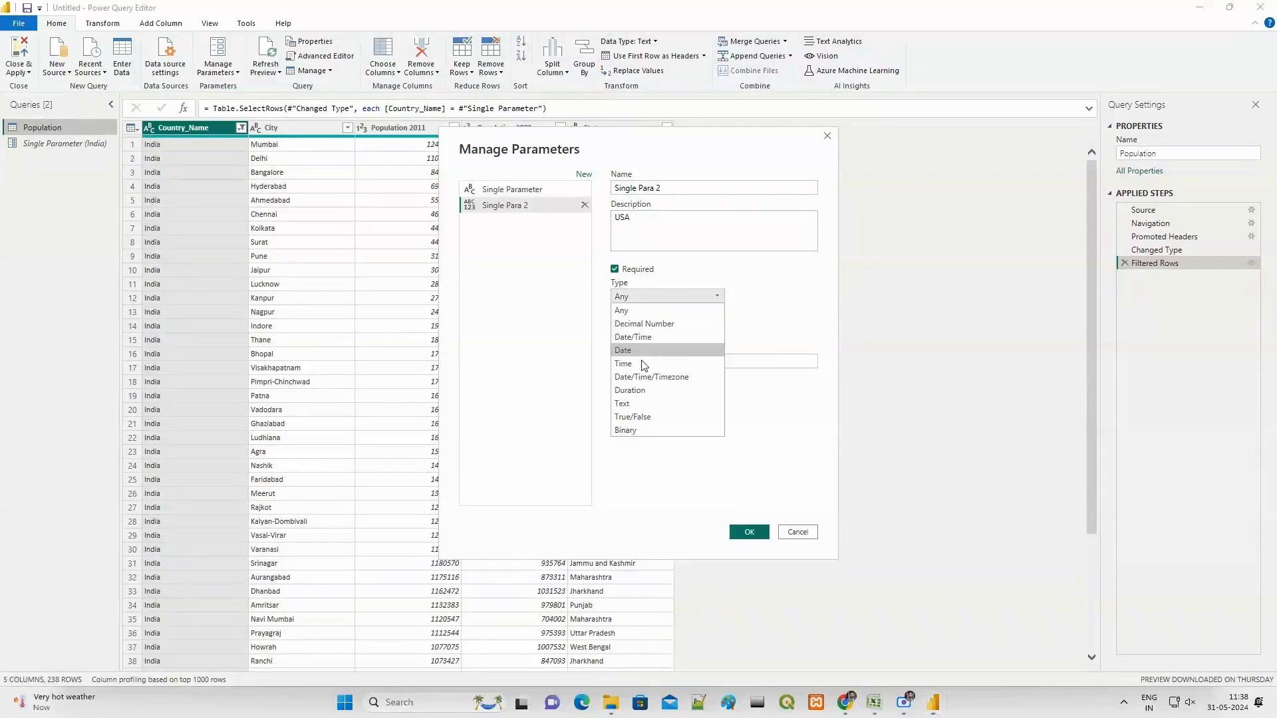
{"action": "left_click", "coordinate": [628, 406]}
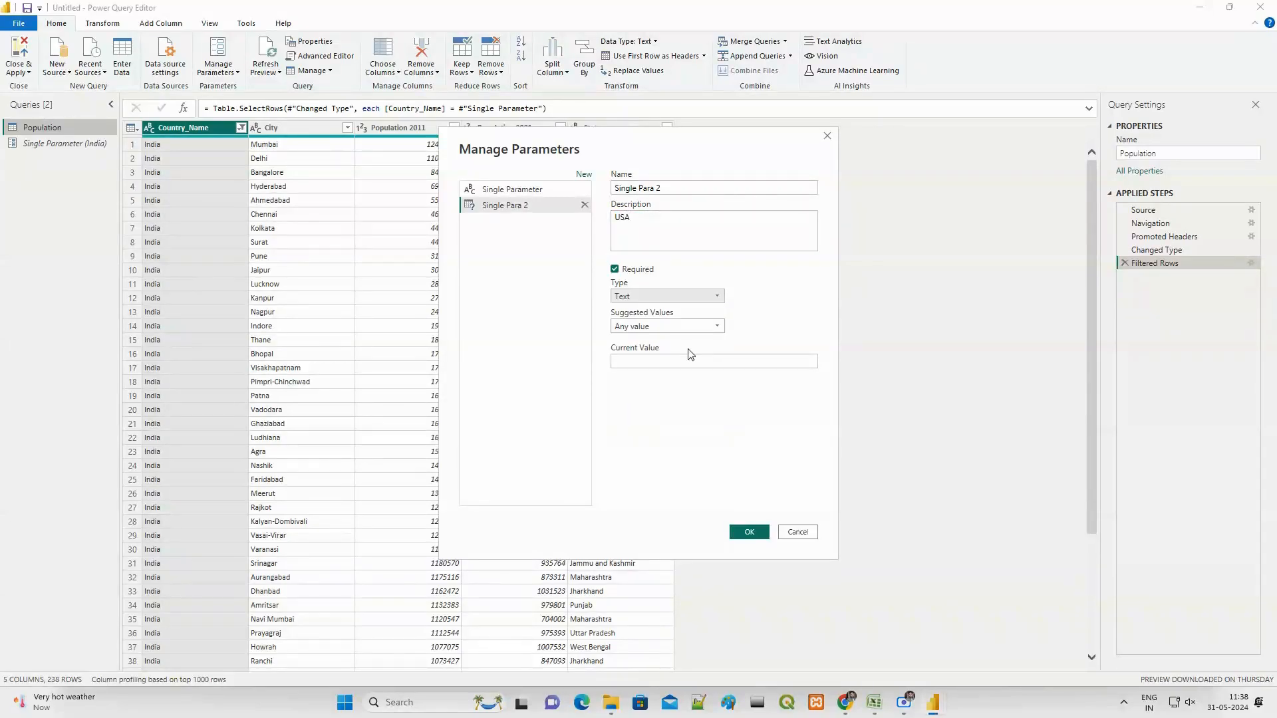
{"action": "left_click", "coordinate": [666, 325]}
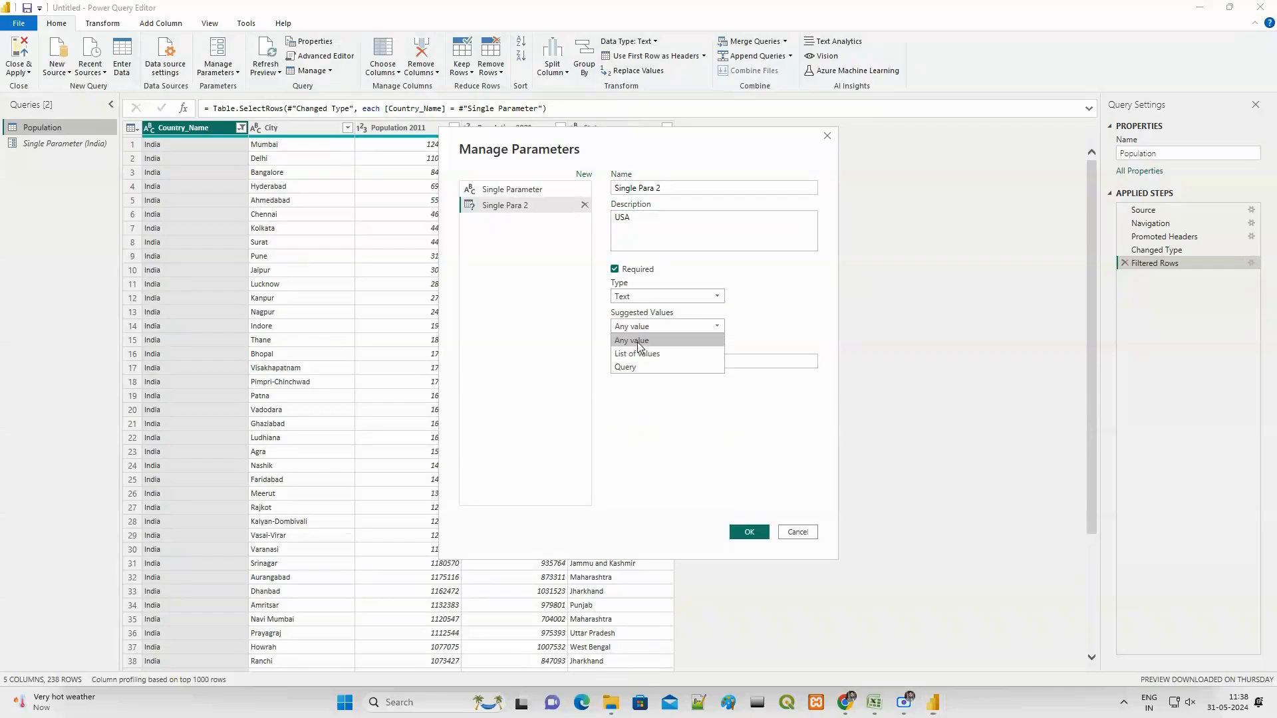
{"action": "left_click", "coordinate": [639, 340]}
{"action": "left_click", "coordinate": [649, 361]}
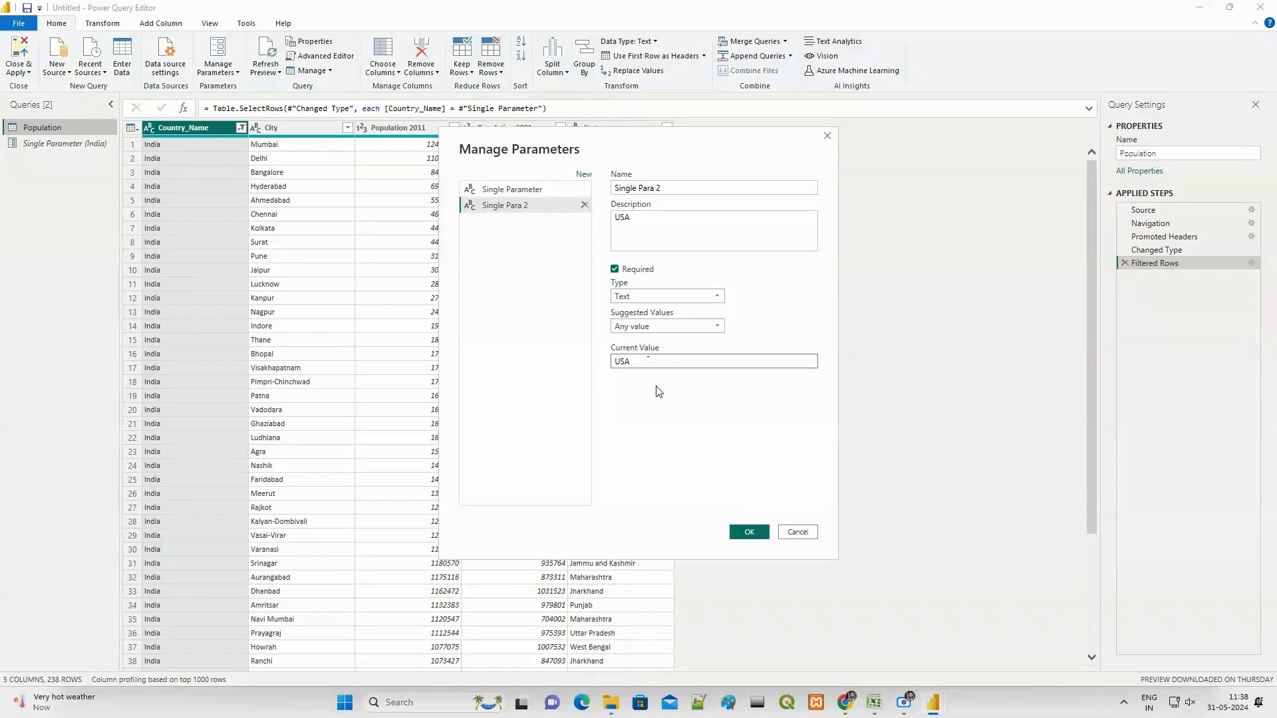
{"action": "left_click", "coordinate": [751, 532]}
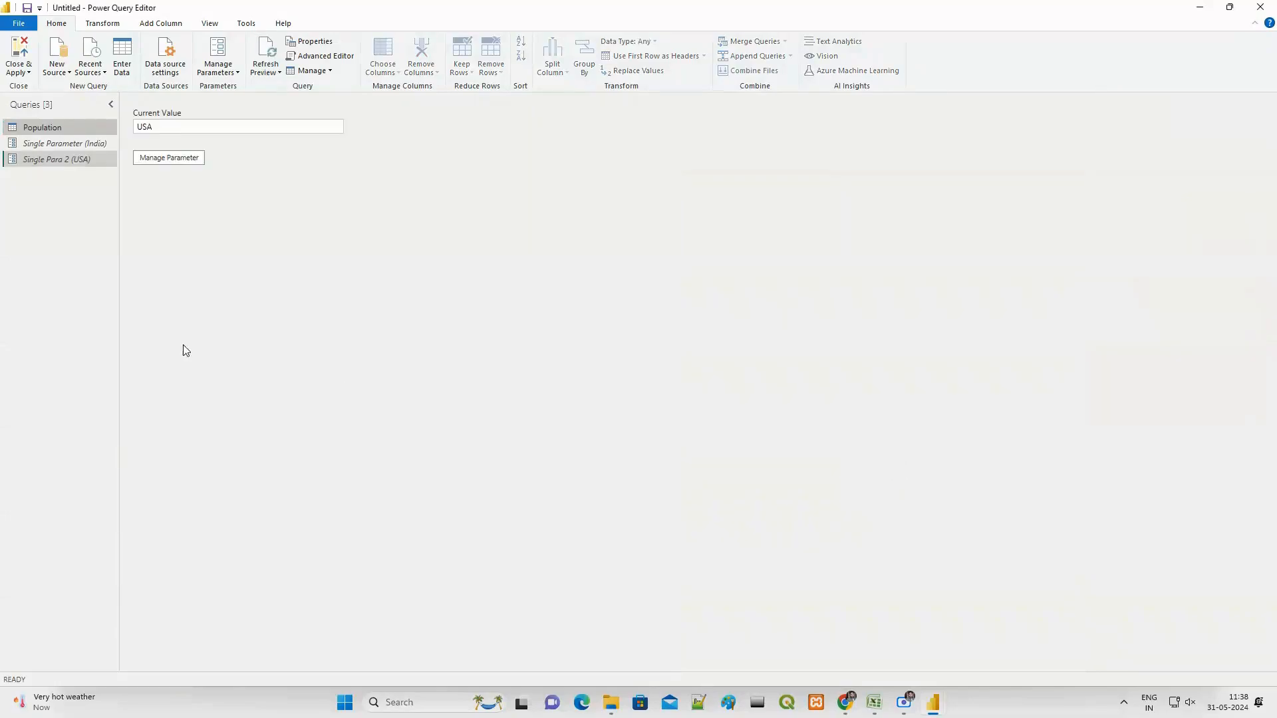
Step: Clear the existing Country_Name filter in the Population query
{"action": "left_click", "coordinate": [48, 145]}
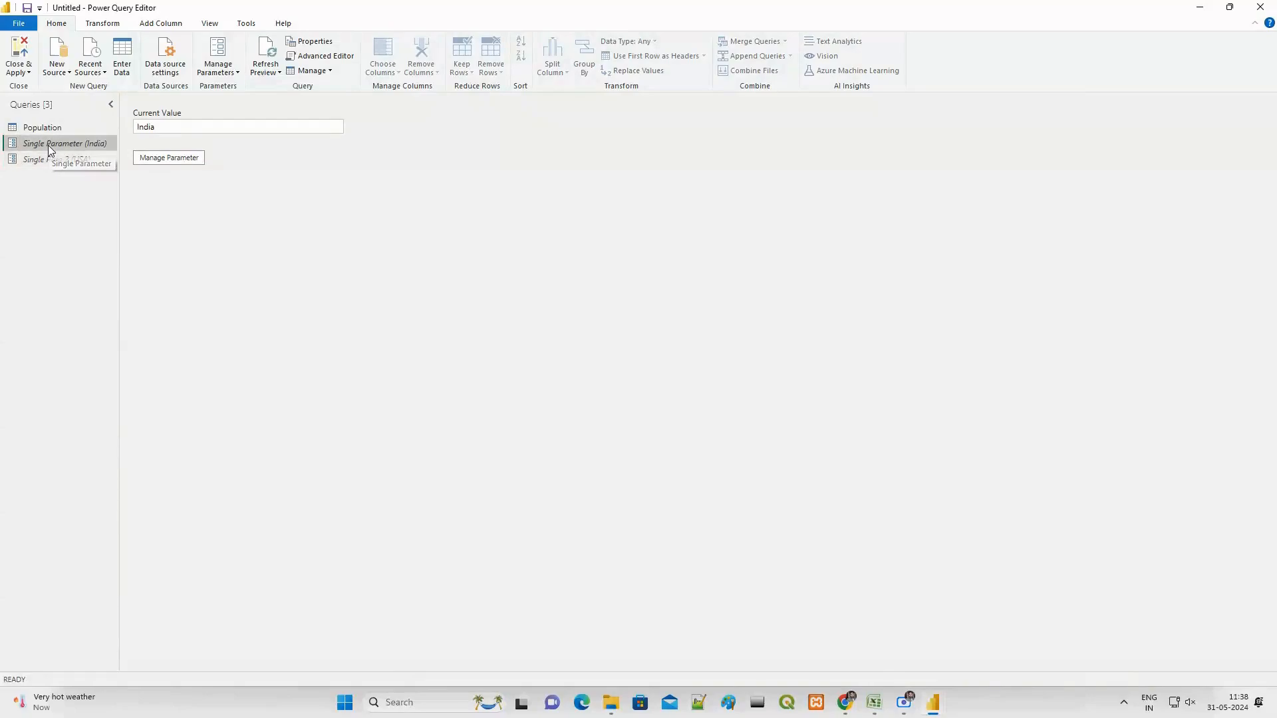
{"action": "left_click", "coordinate": [42, 127]}
{"action": "right_click", "coordinate": [226, 131]}
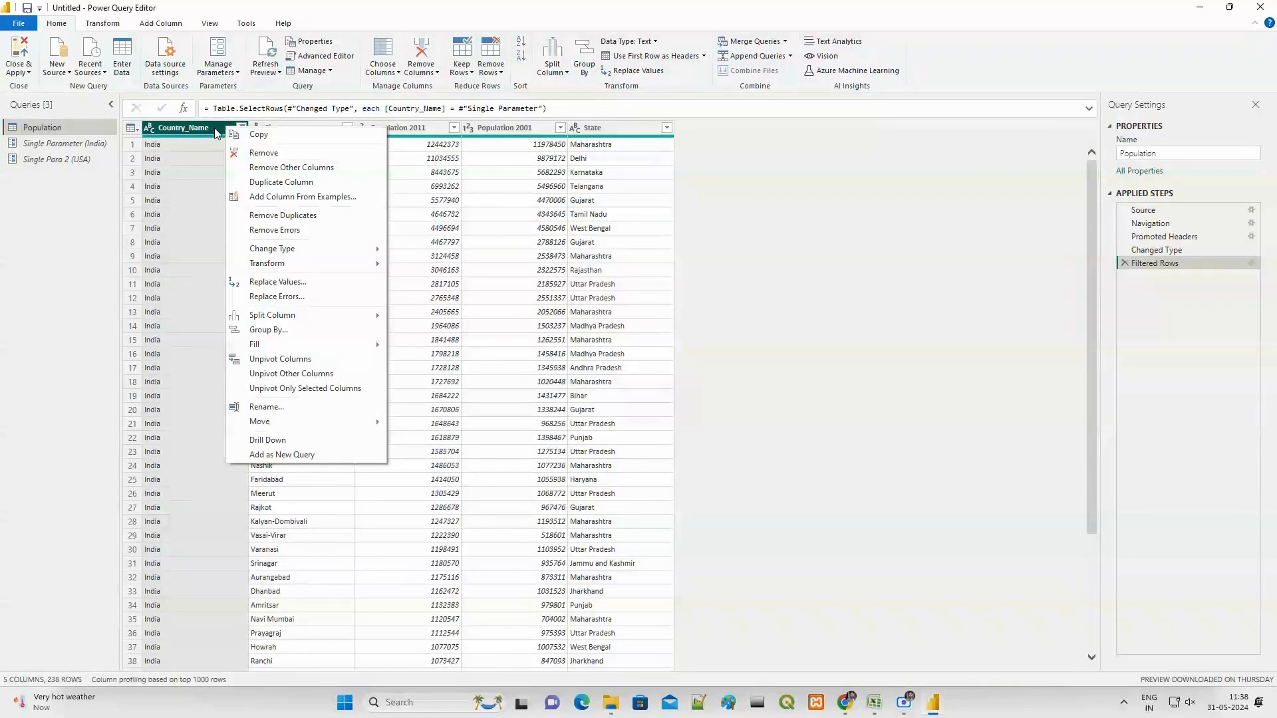
{"action": "left_click", "coordinate": [216, 133]}
{"action": "left_click", "coordinate": [241, 128]}
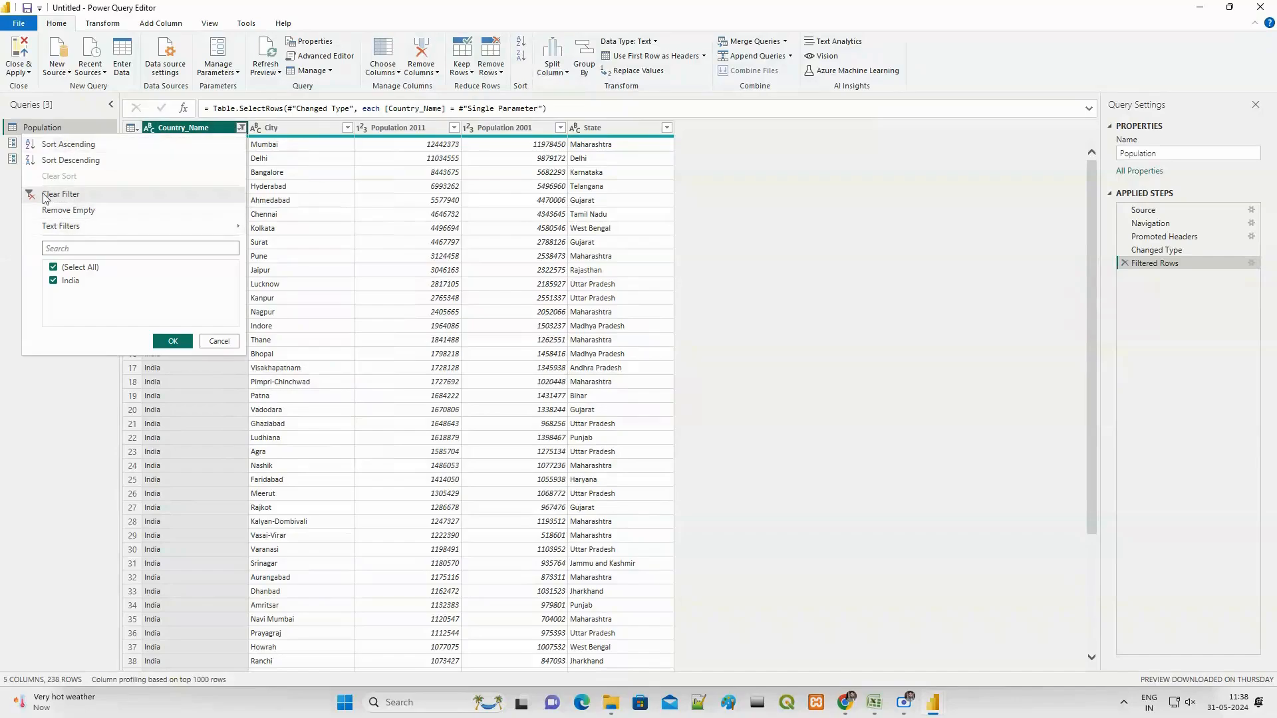
{"action": "left_click", "coordinate": [44, 195]}
Step: Filter the Population query to rows where Country_Name equals the parameter Single Para 2, and apply the query changes to the report
{"action": "left_click", "coordinate": [241, 129]}
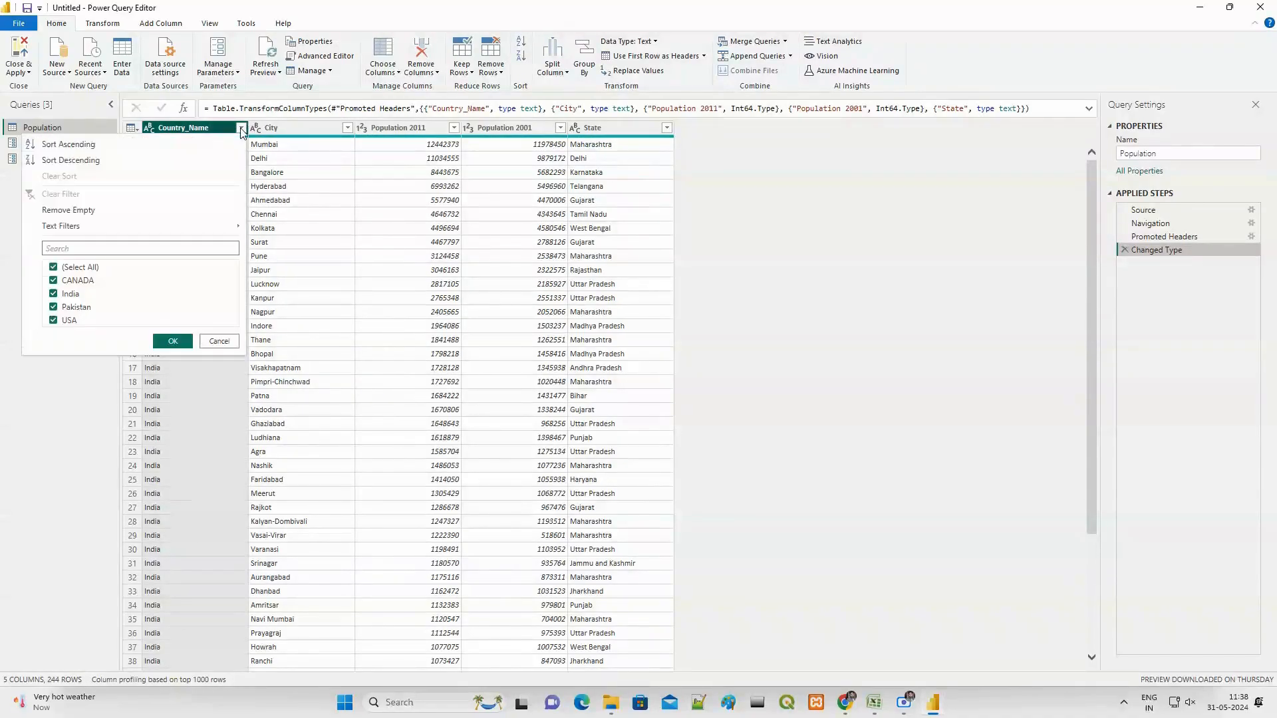
{"action": "mouse_move", "coordinate": [80, 226]}
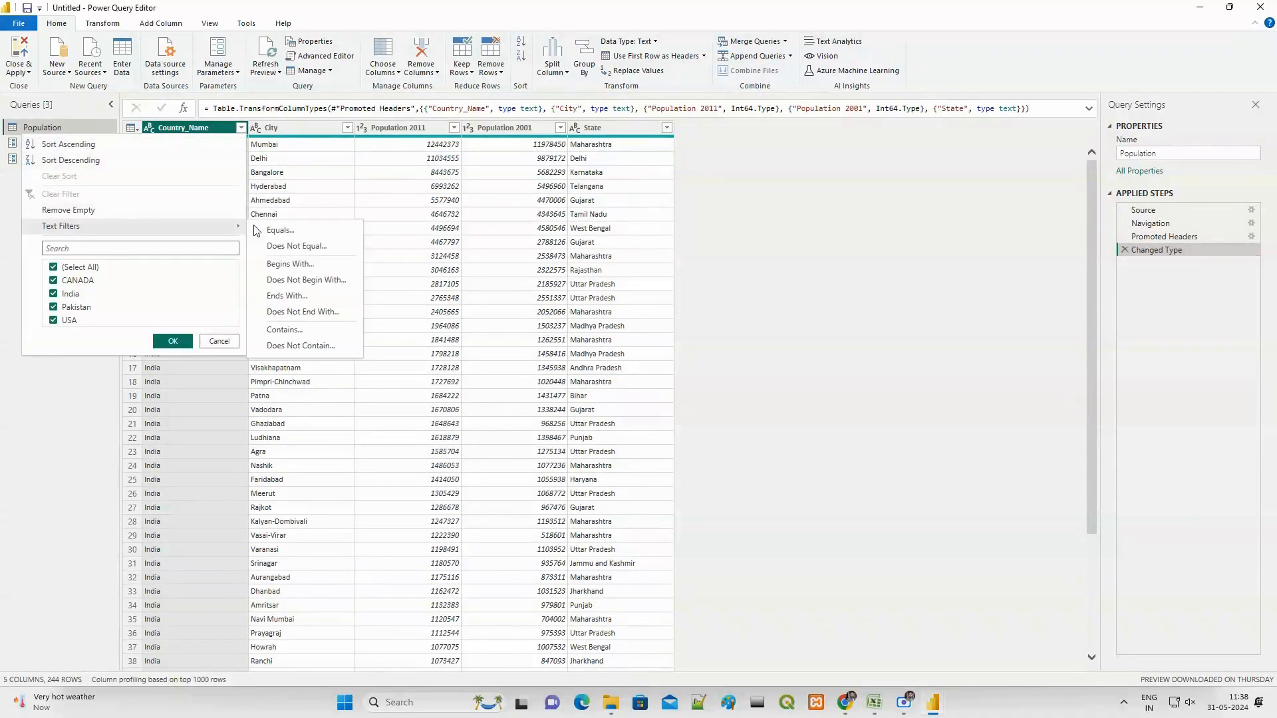
{"action": "left_click", "coordinate": [291, 234]}
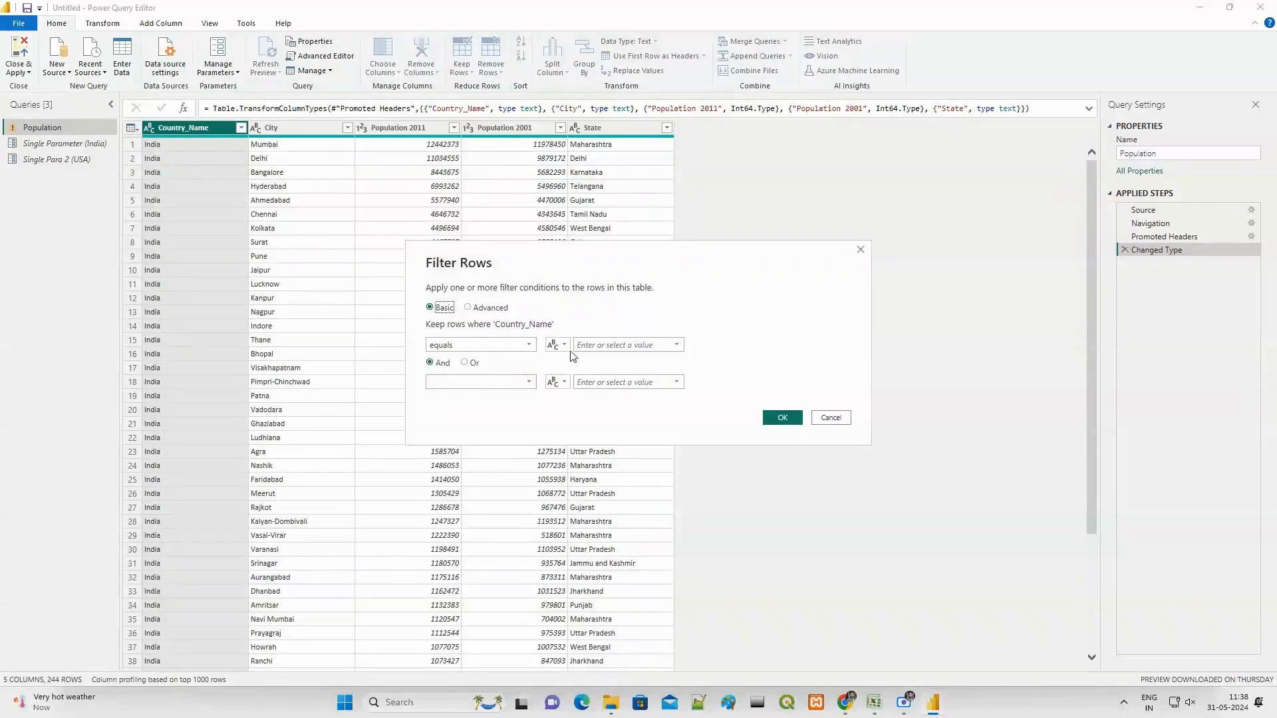
{"action": "left_click", "coordinate": [557, 344]}
{"action": "left_click", "coordinate": [589, 373]}
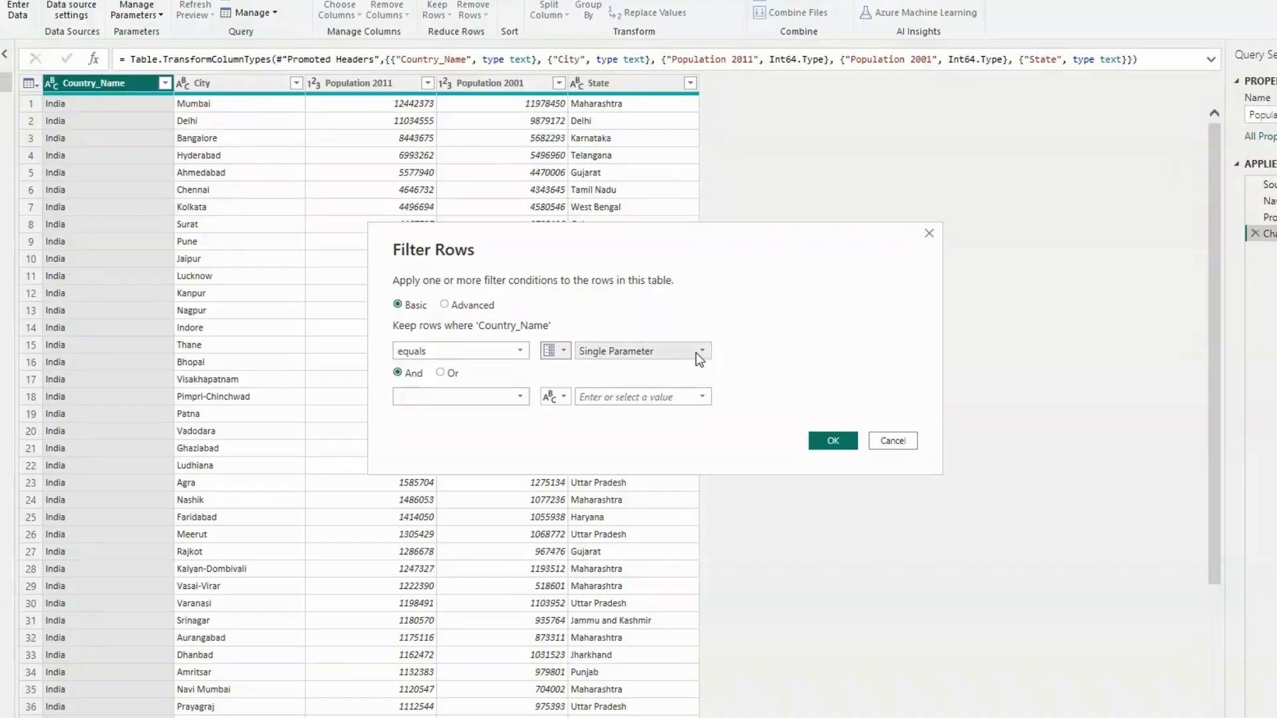
{"action": "left_click", "coordinate": [695, 357]}
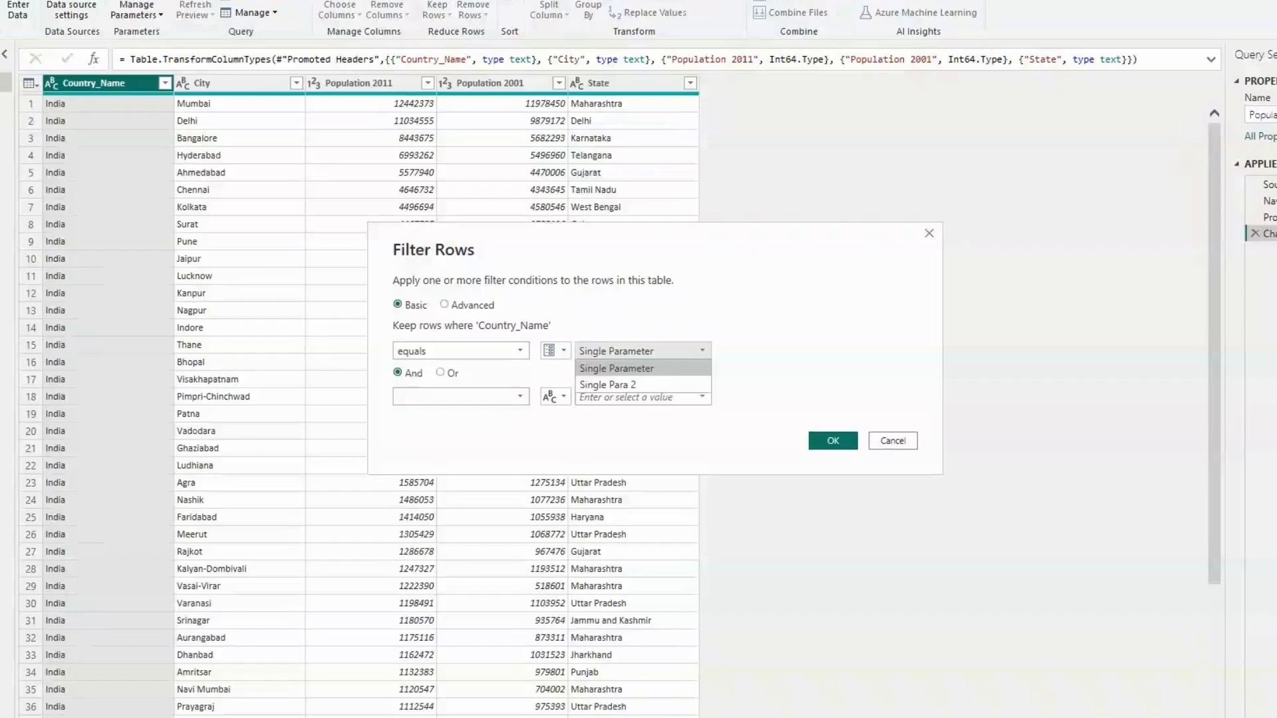
{"action": "left_click", "coordinate": [618, 384]}
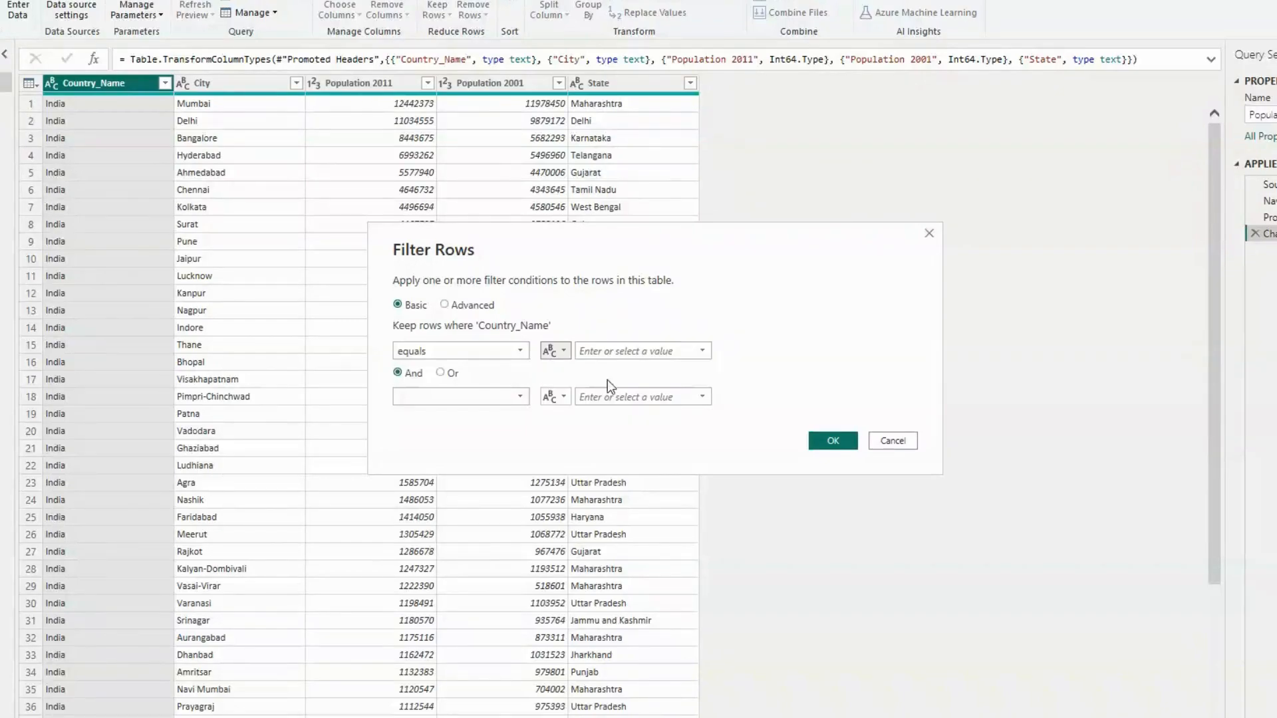
{"action": "left_click", "coordinate": [698, 352]}
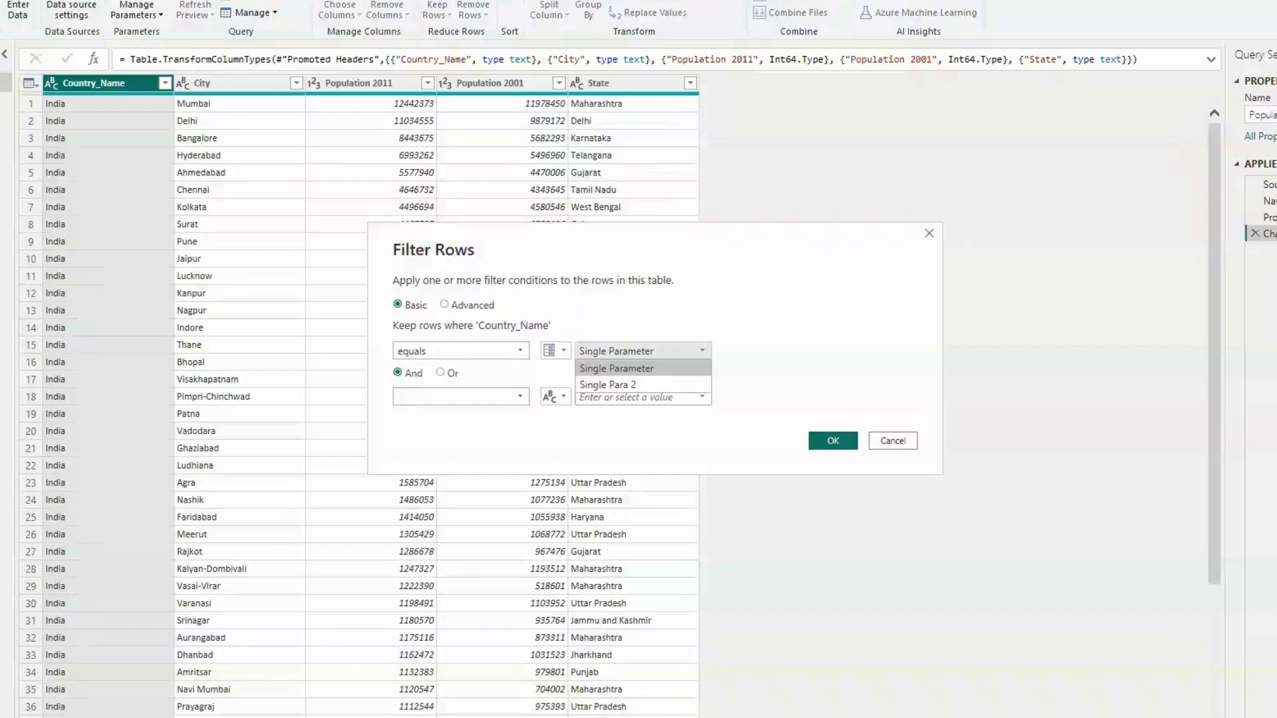
{"action": "left_click", "coordinate": [618, 386]}
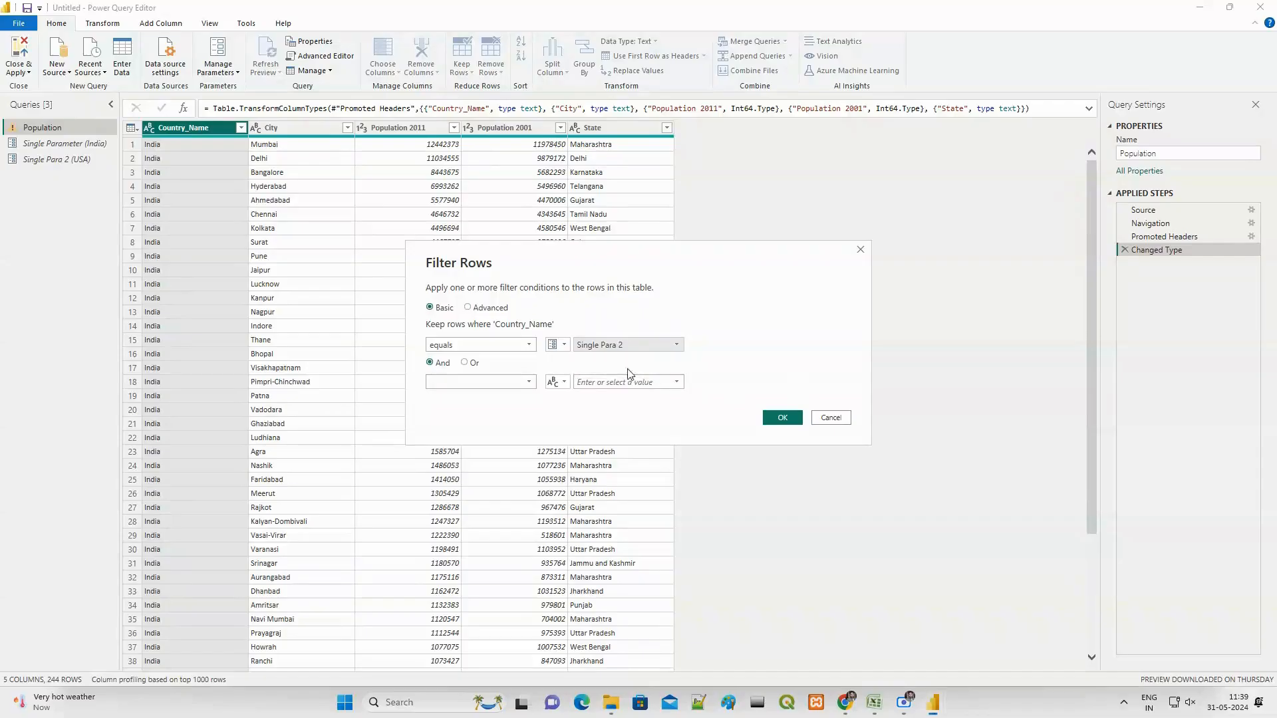
{"action": "left_click", "coordinate": [783, 417]}
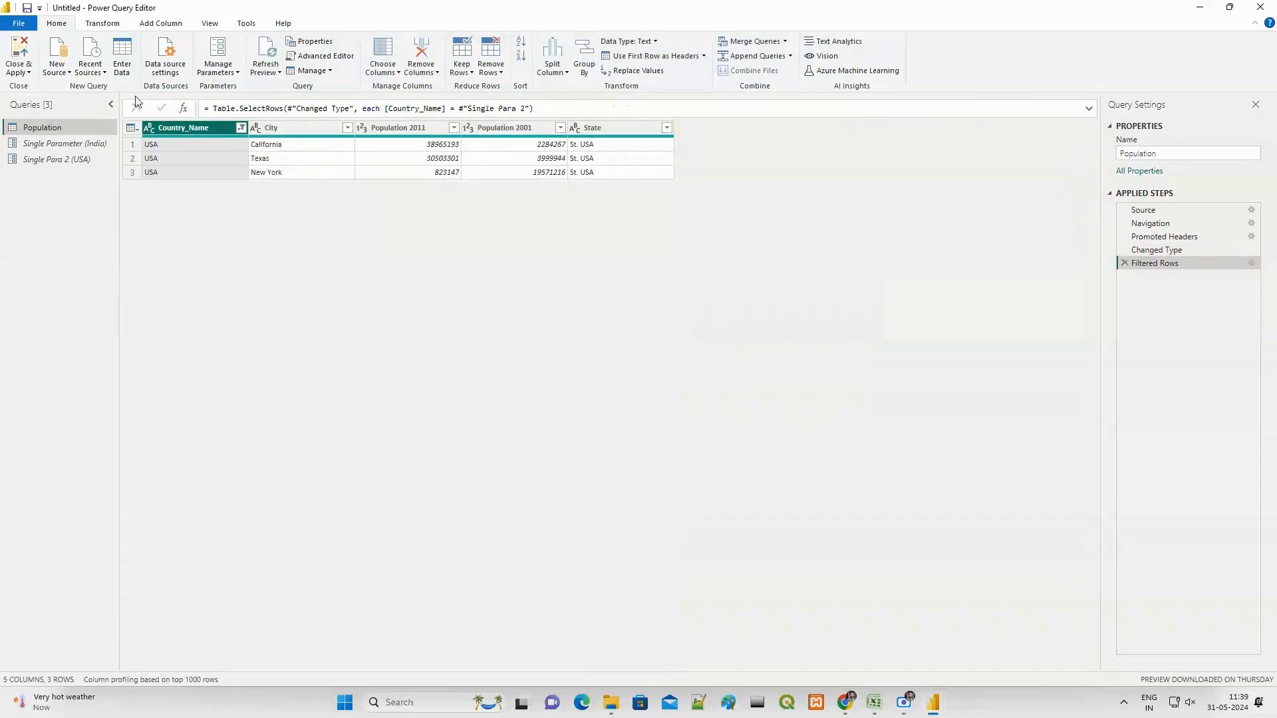
{"action": "left_click", "coordinate": [20, 57]}
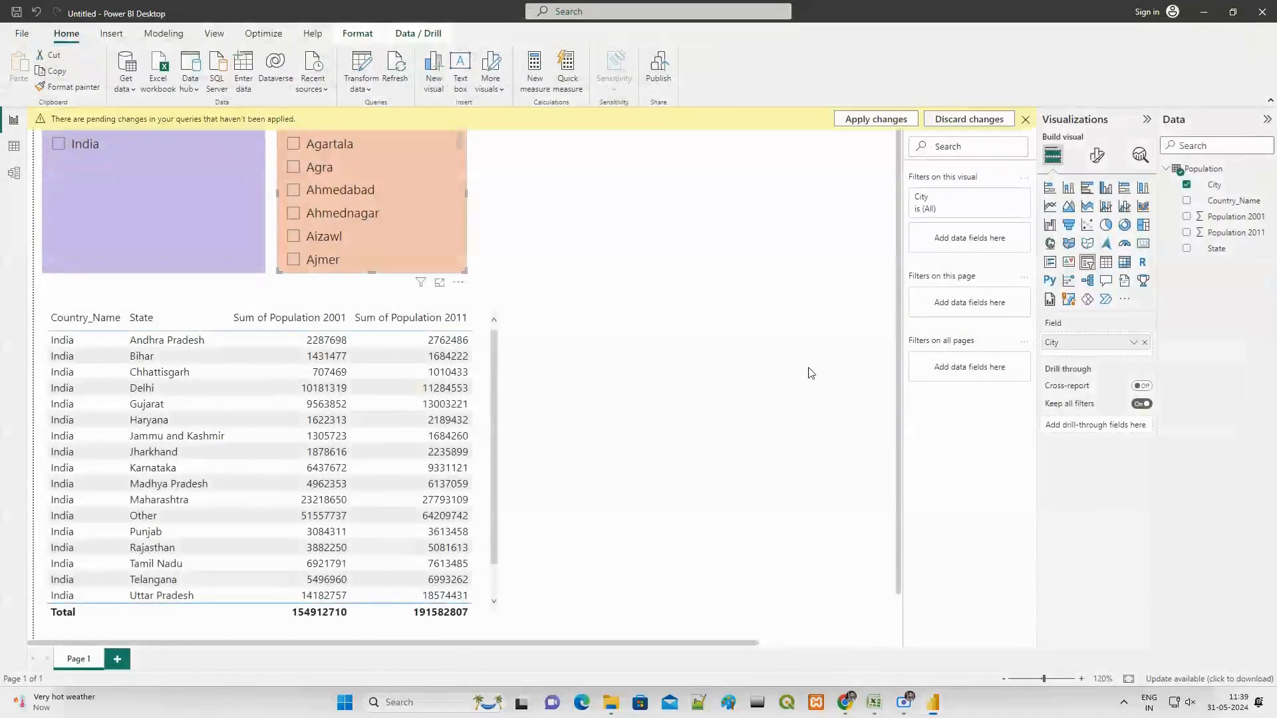
{"action": "left_click", "coordinate": [858, 128]}
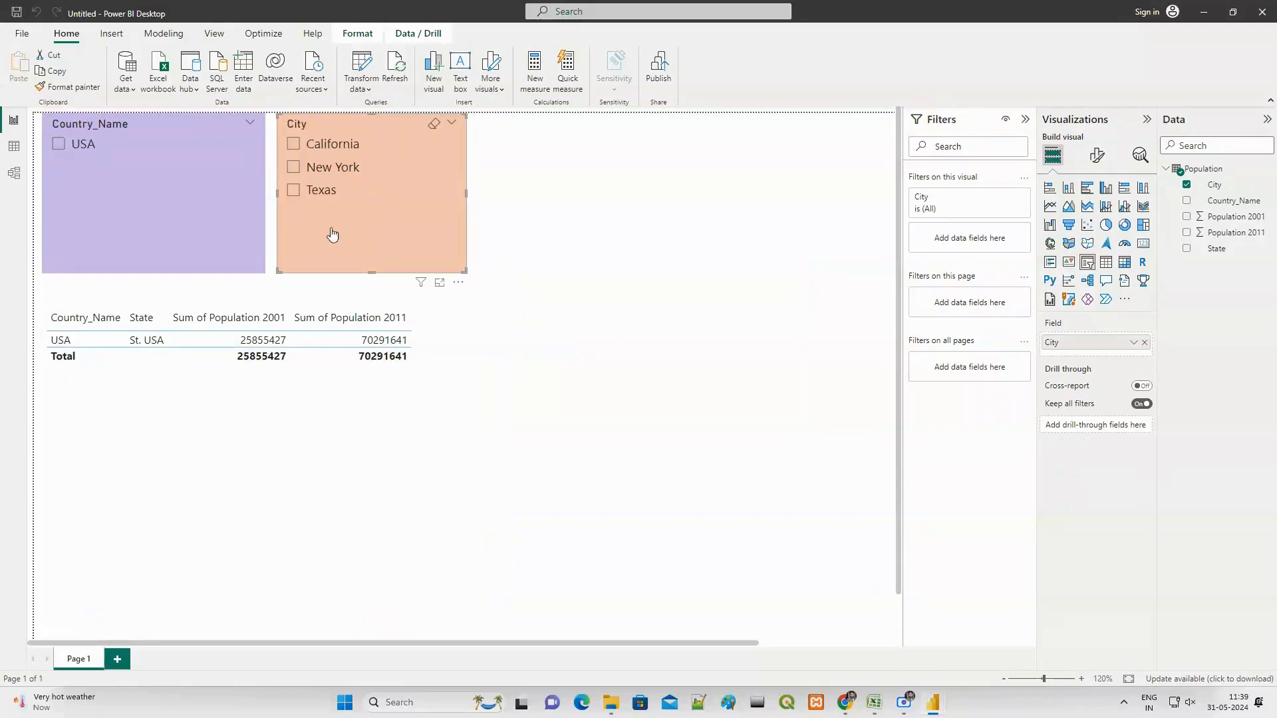
Step: Check the population table with the City slicer set to California, New York and Texas in turn, then with USA in the Country_Name slicer, clearing both selections
{"action": "left_click", "coordinate": [294, 144]}
{"action": "left_click", "coordinate": [293, 167]}
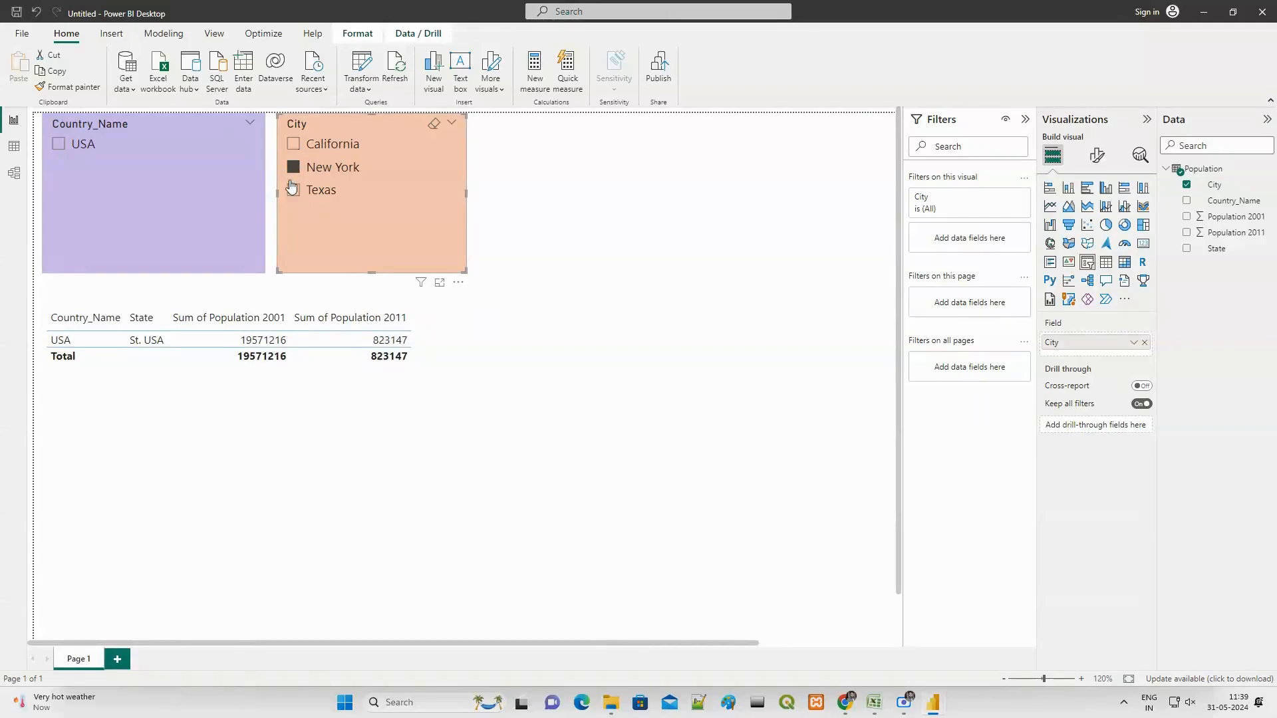
{"action": "left_click", "coordinate": [292, 193]}
{"action": "left_click", "coordinate": [293, 193]}
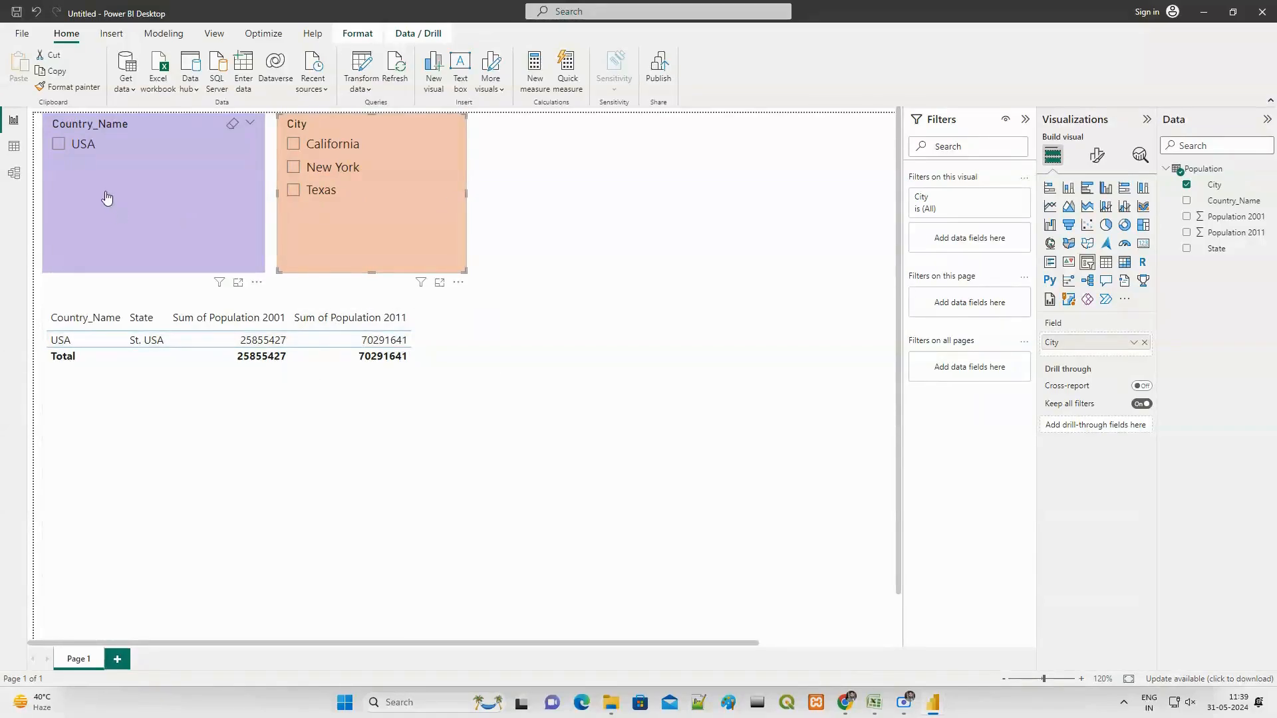
{"action": "left_click", "coordinate": [55, 153]}
{"action": "left_click", "coordinate": [58, 147]}
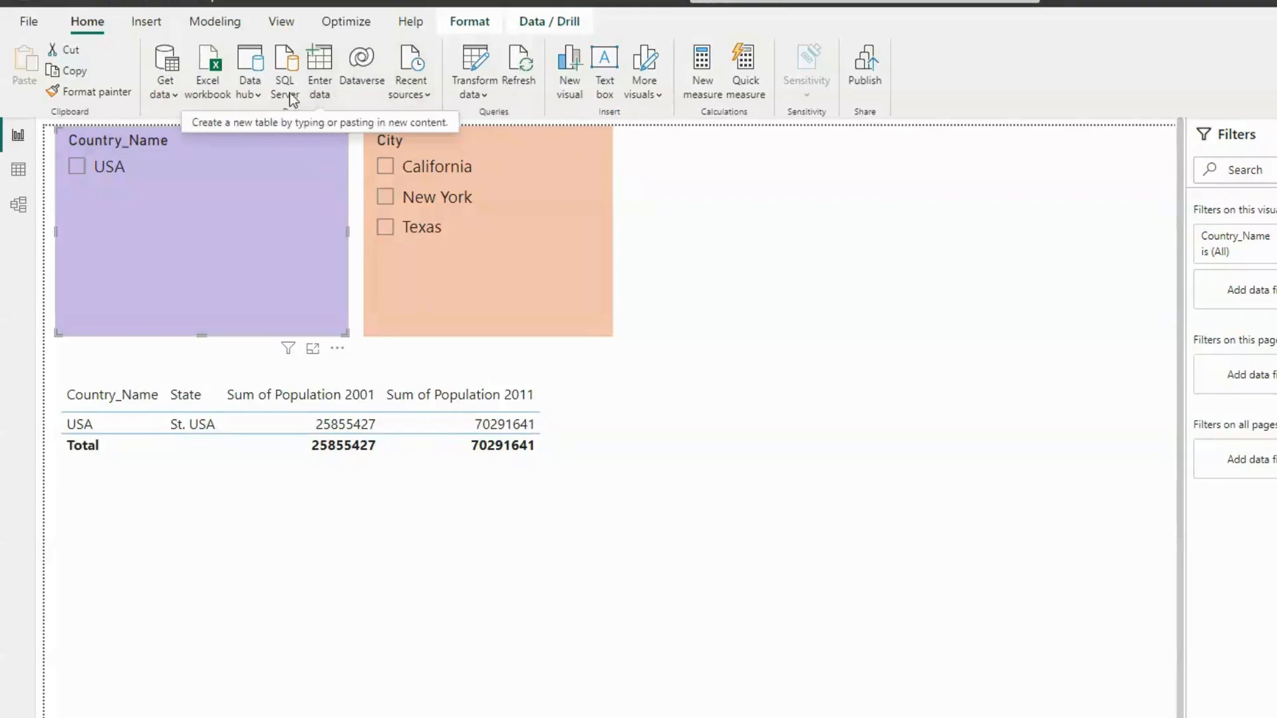
Step: Reopen the Power Query Editor and start a new parameter named Multi Parameter, with the description countries
{"action": "left_click", "coordinate": [483, 88]}
{"action": "left_click", "coordinate": [500, 121]}
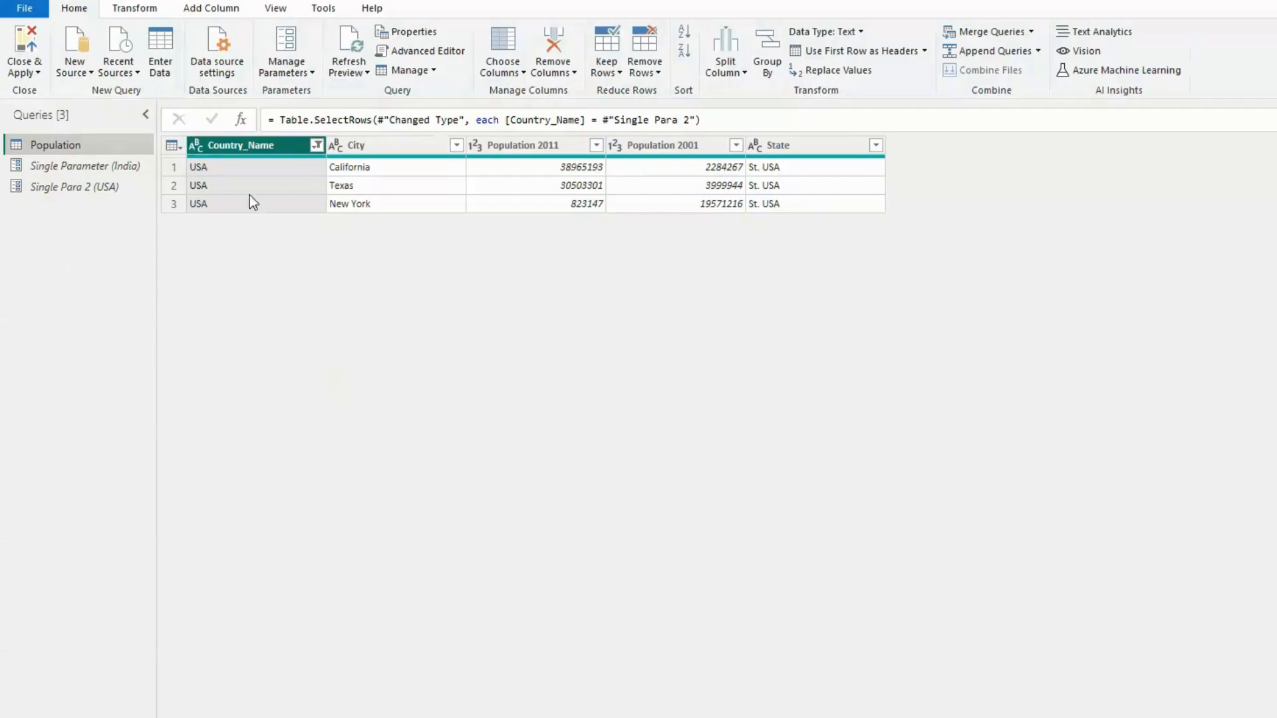
{"action": "left_click", "coordinate": [289, 67]}
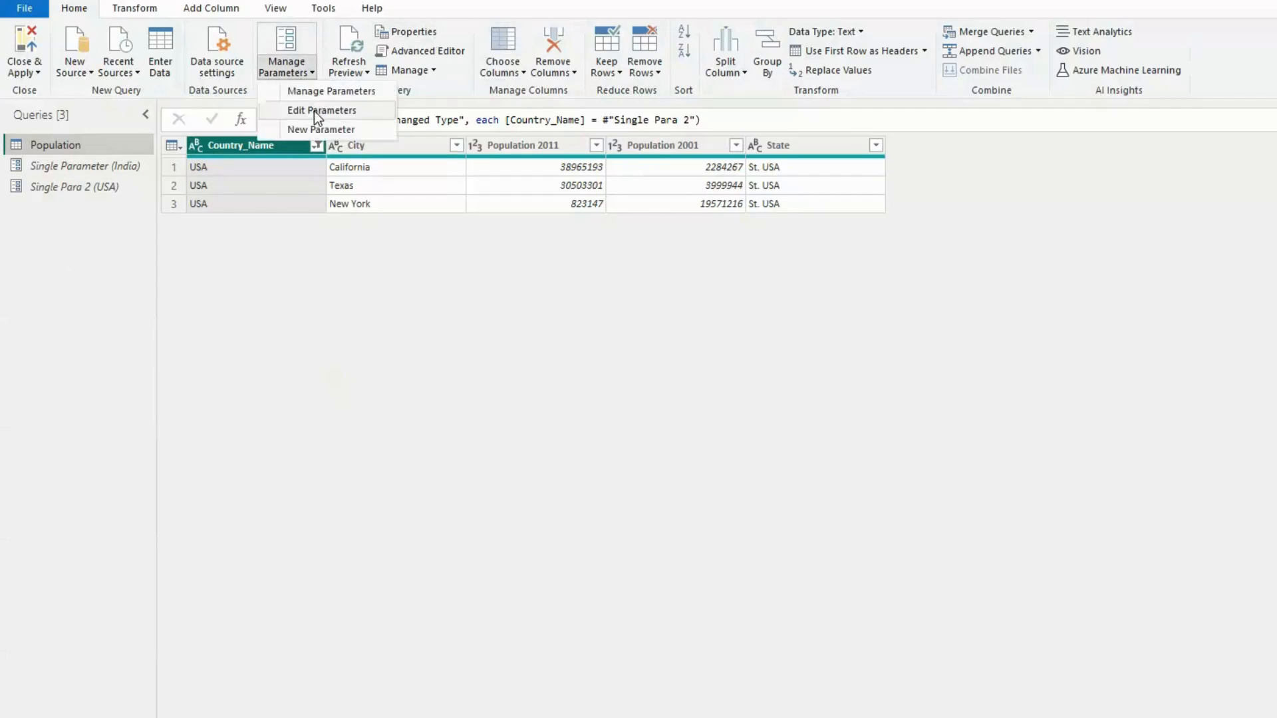
{"action": "left_click", "coordinate": [314, 110]}
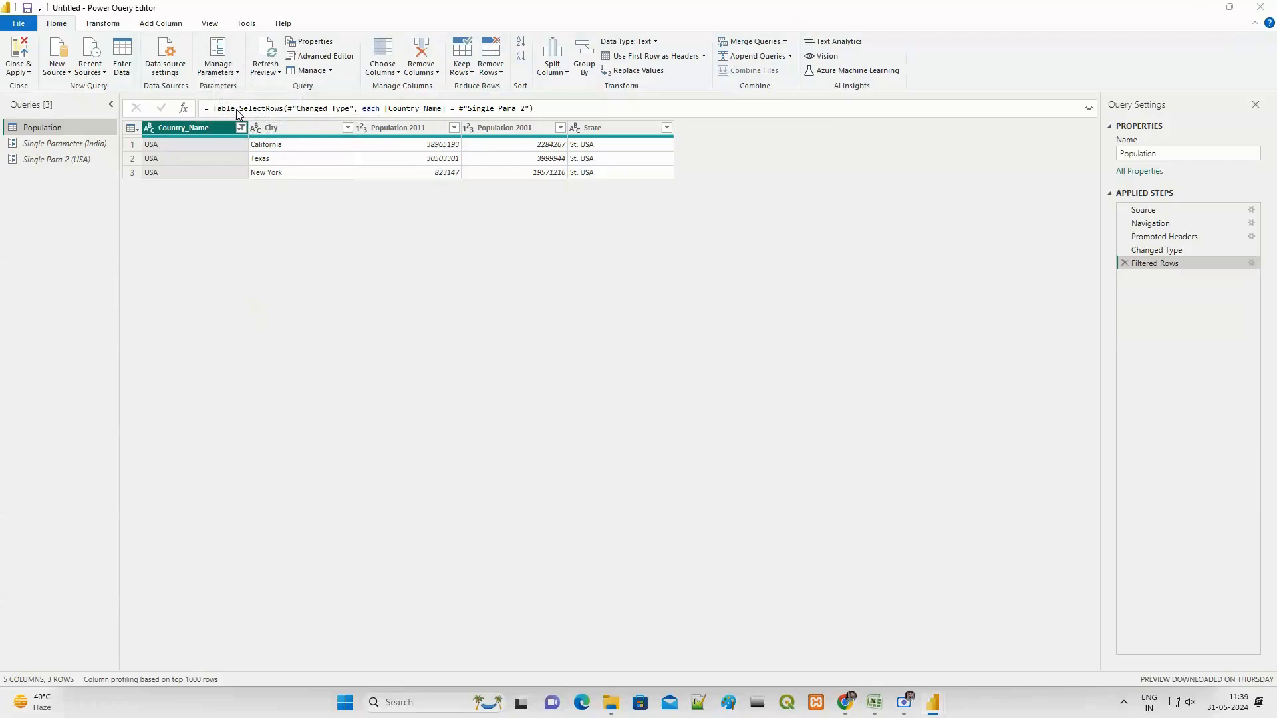
{"action": "left_click_drag", "start_coordinate": [656, 188], "coordinate": [549, 193]}
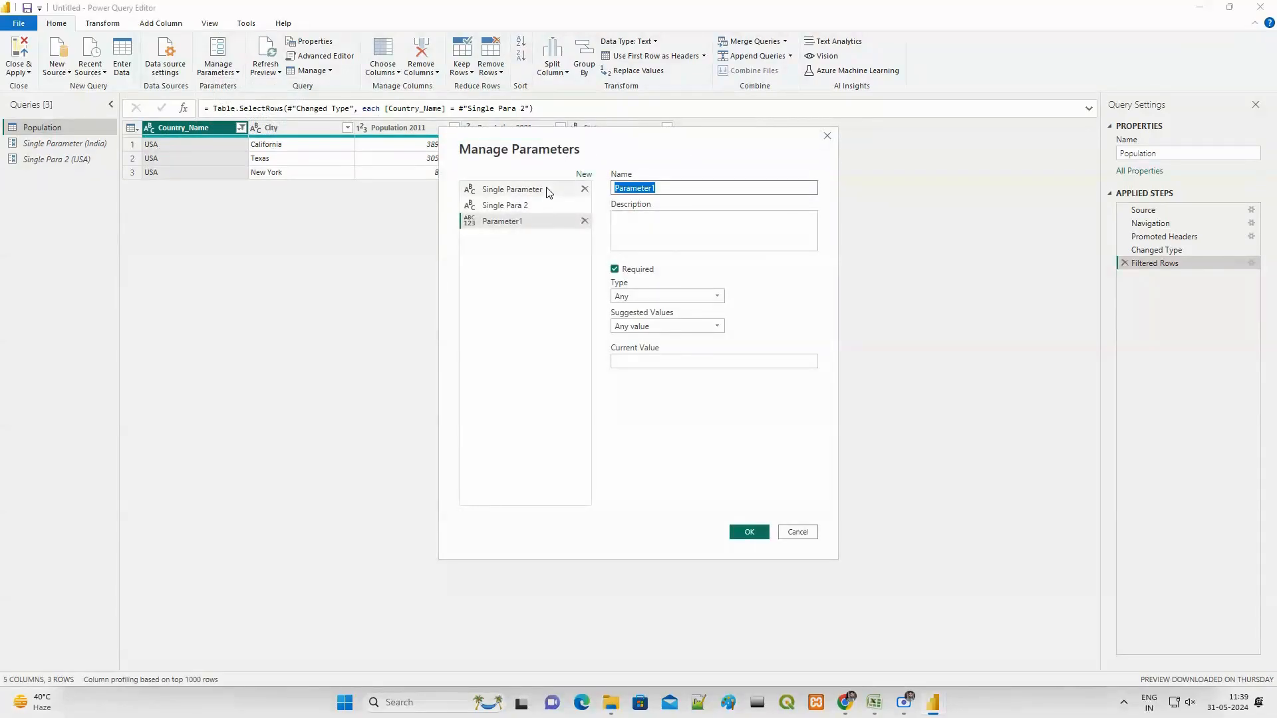
{"action": "type", "text": "Multi"}
{"action": "left_click", "coordinate": [628, 226]}
{"action": "type", "text": "countries"}
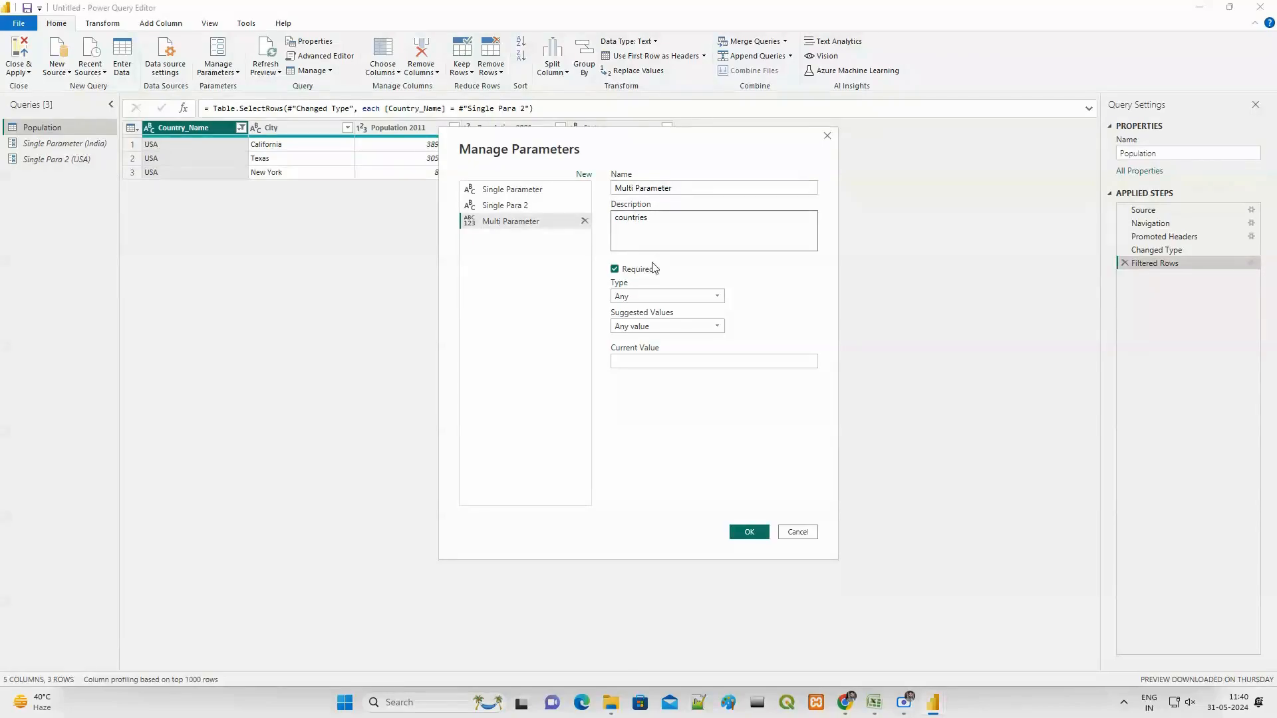
Step: Set Multi Parameter's type to Text and its suggested values to List of values
{"action": "left_click", "coordinate": [640, 295]}
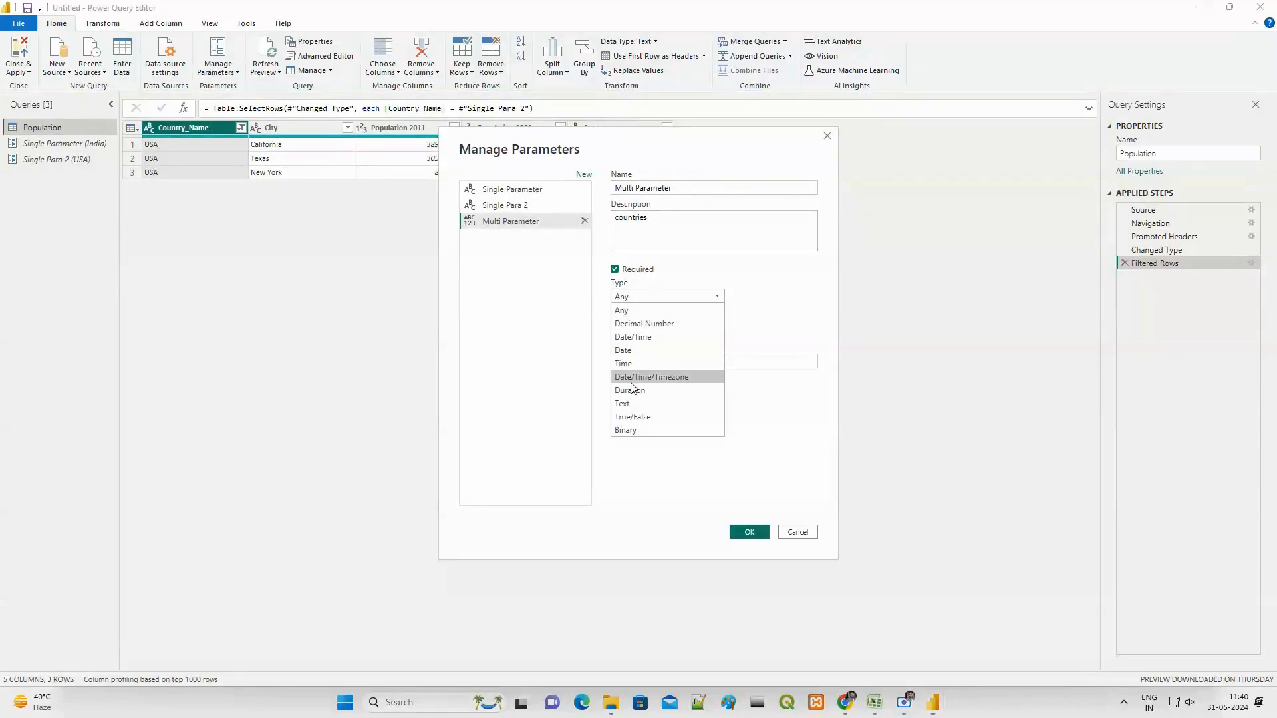
{"action": "left_click", "coordinate": [632, 404]}
{"action": "left_click", "coordinate": [659, 325]}
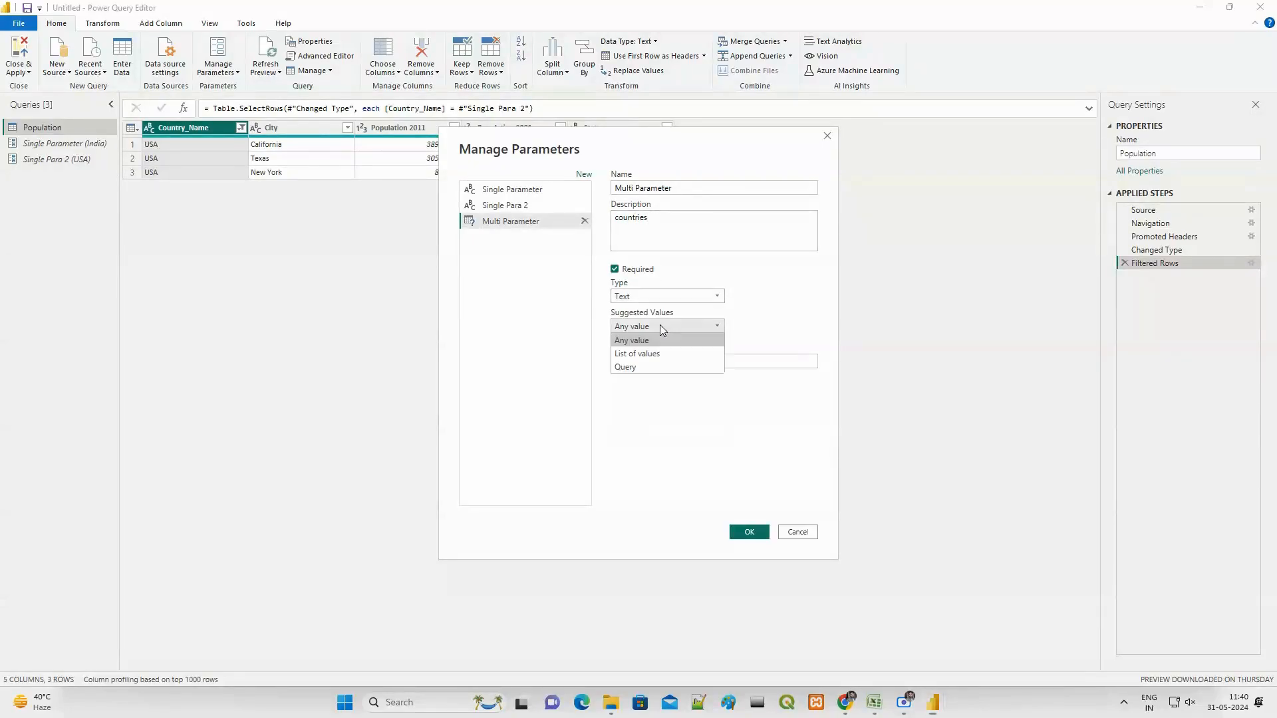
{"action": "left_click", "coordinate": [634, 354]}
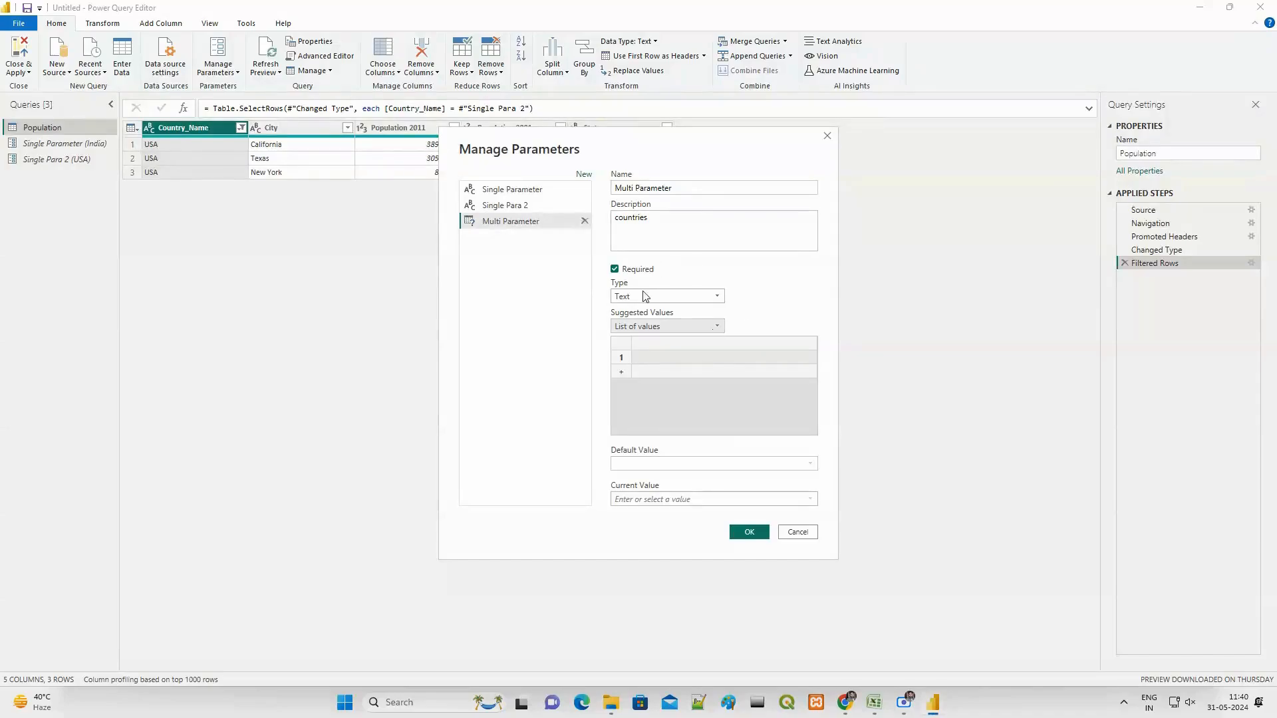
Step: Enter USA, India, Canada and Pakistan as the list of suggested values for Multi Parameter
{"action": "left_click", "coordinate": [652, 358]}
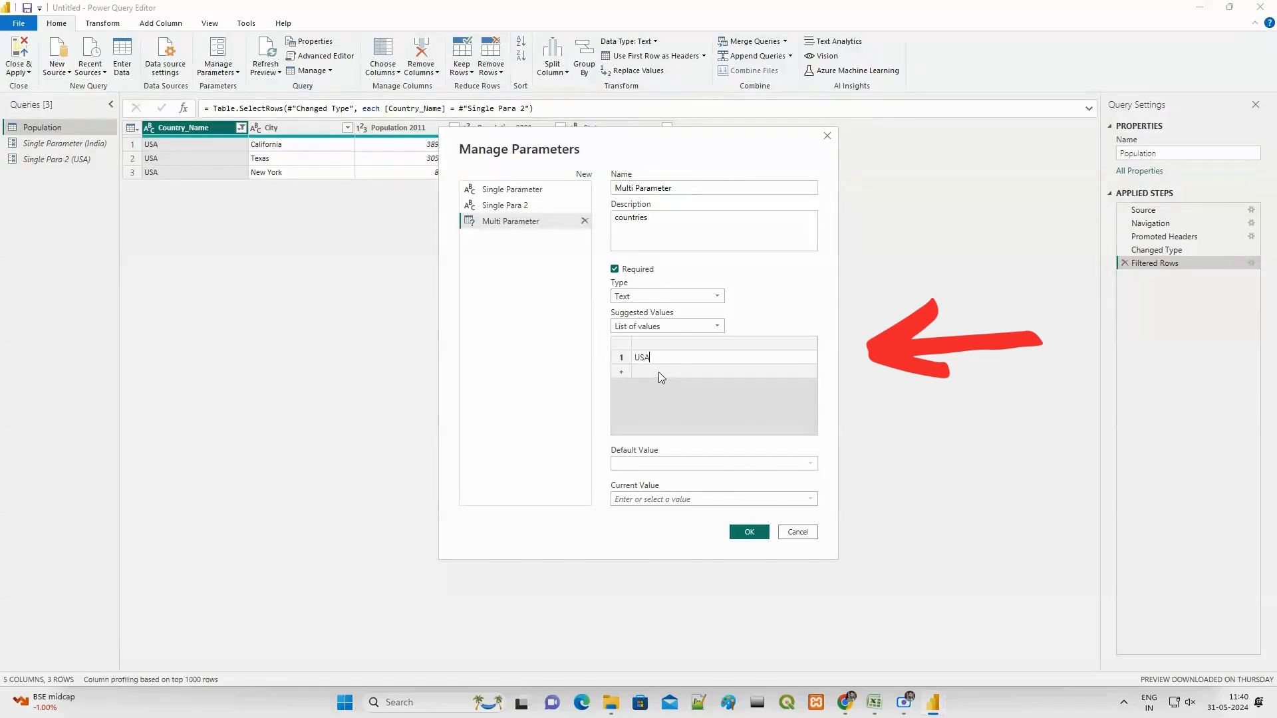
{"action": "left_click", "coordinate": [659, 373]}
{"action": "type", "text": "India"}
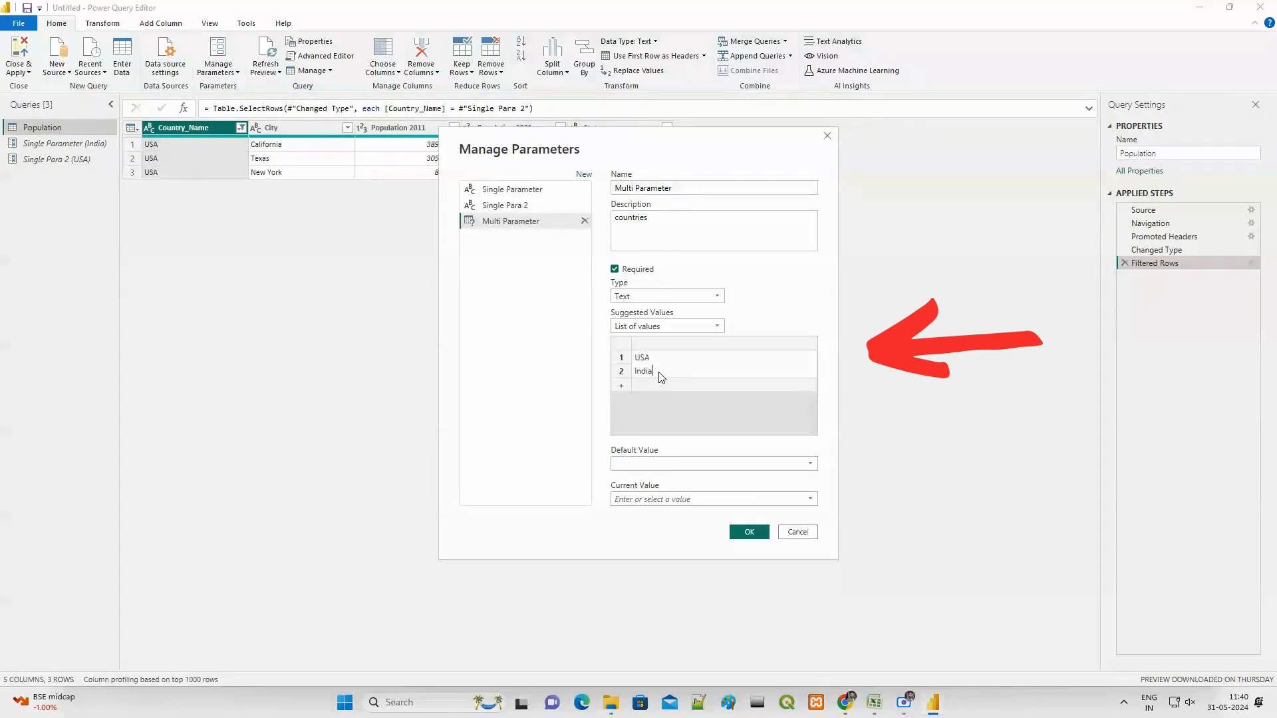
{"action": "key", "text": "Return"}
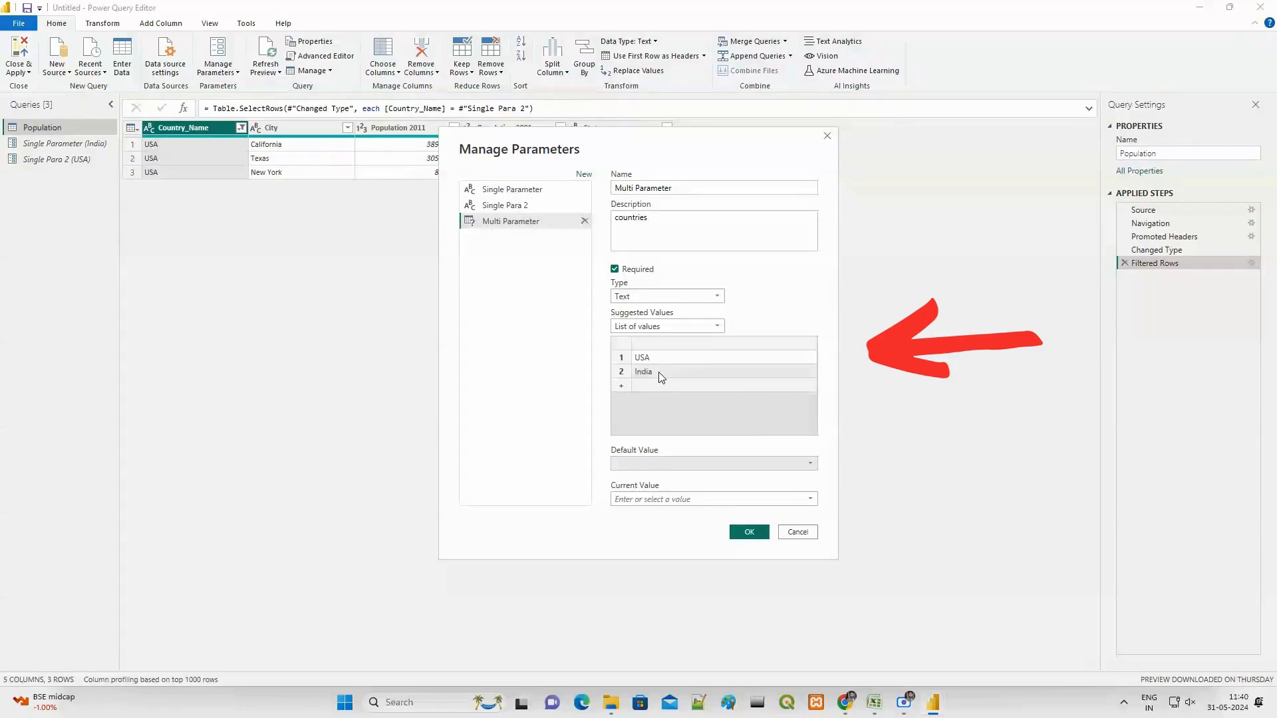
{"action": "left_click", "coordinate": [657, 385]}
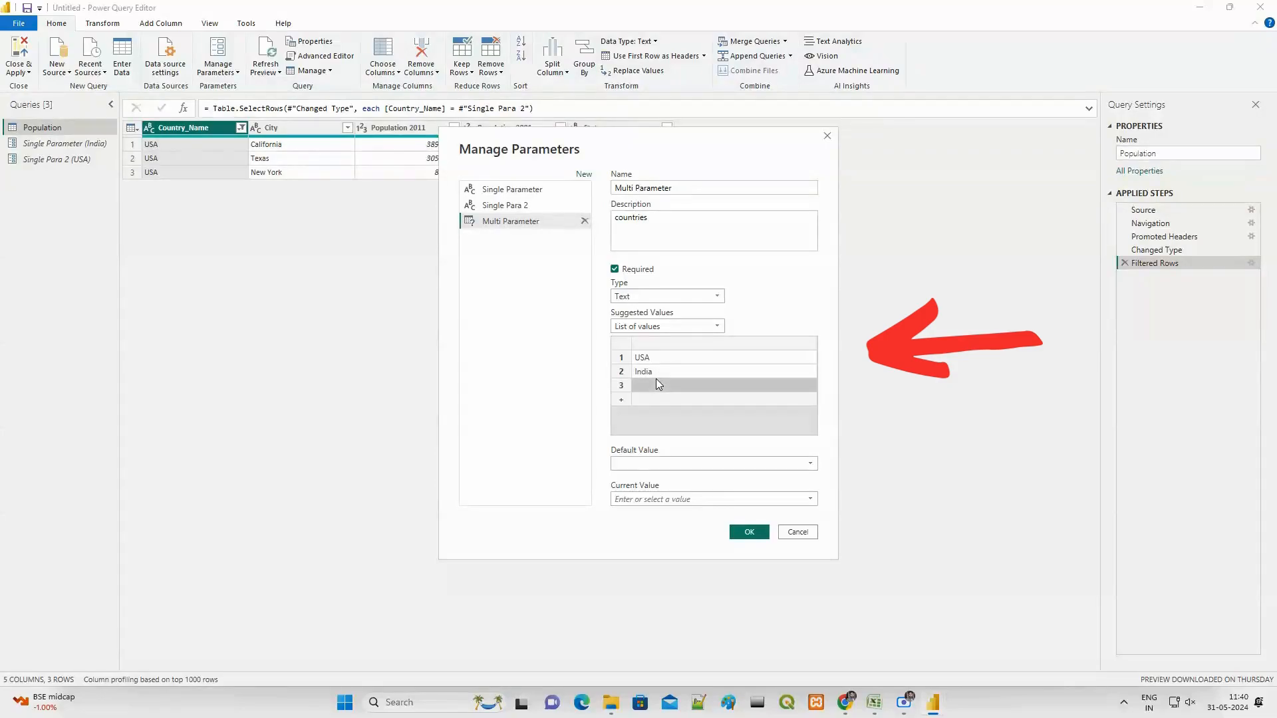
{"action": "type", "text": "Canada"}
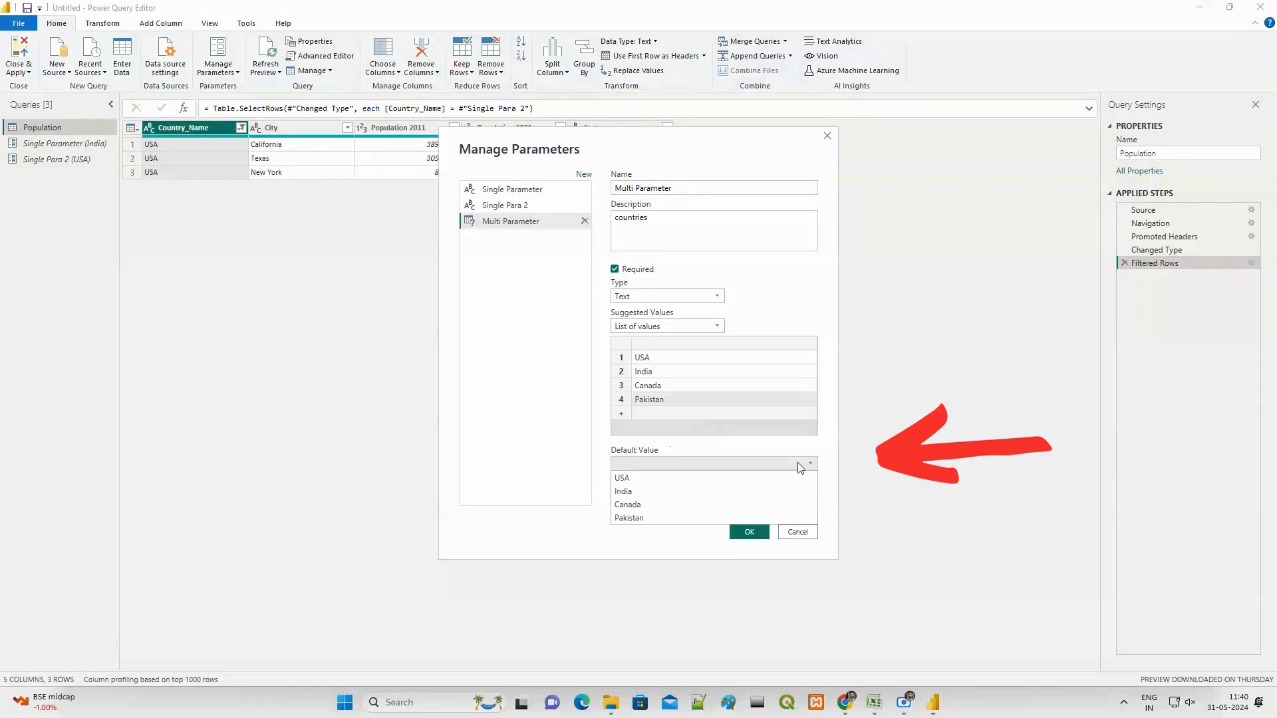
Step: Set both the default value and current value of Multi Parameter to India, and create the parameter
{"action": "left_click", "coordinate": [637, 492]}
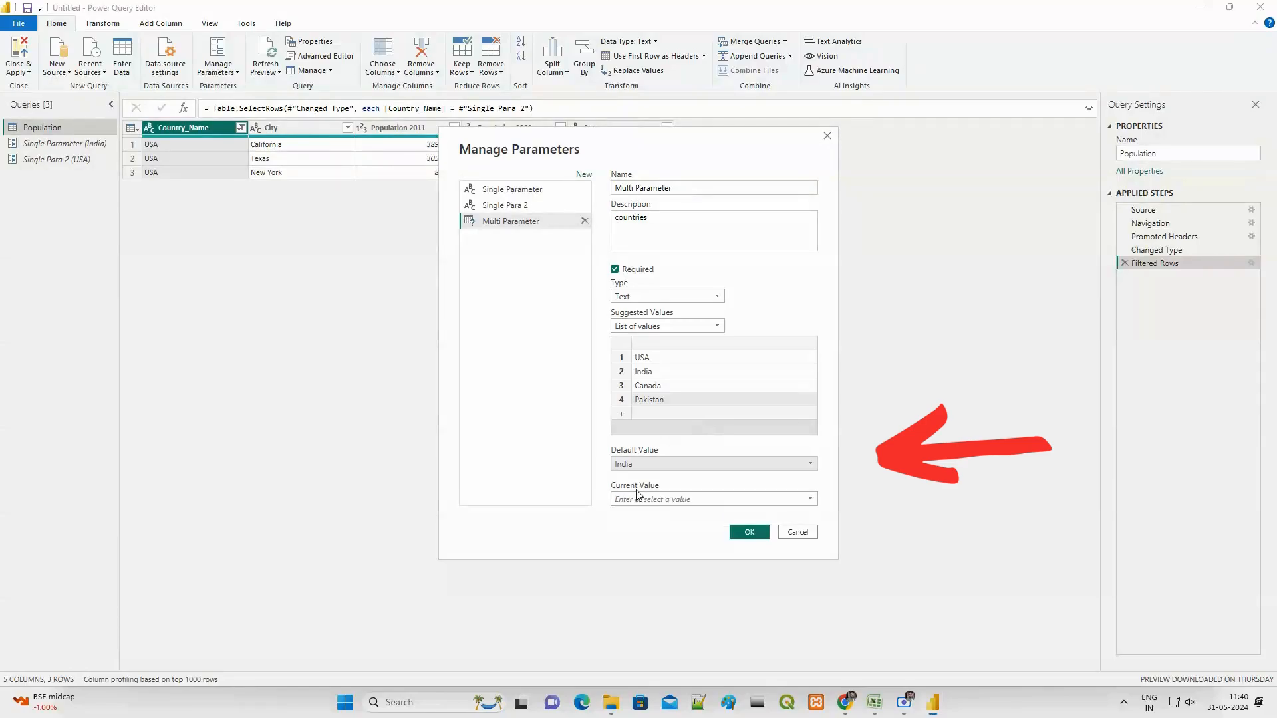
{"action": "left_click", "coordinate": [809, 499]}
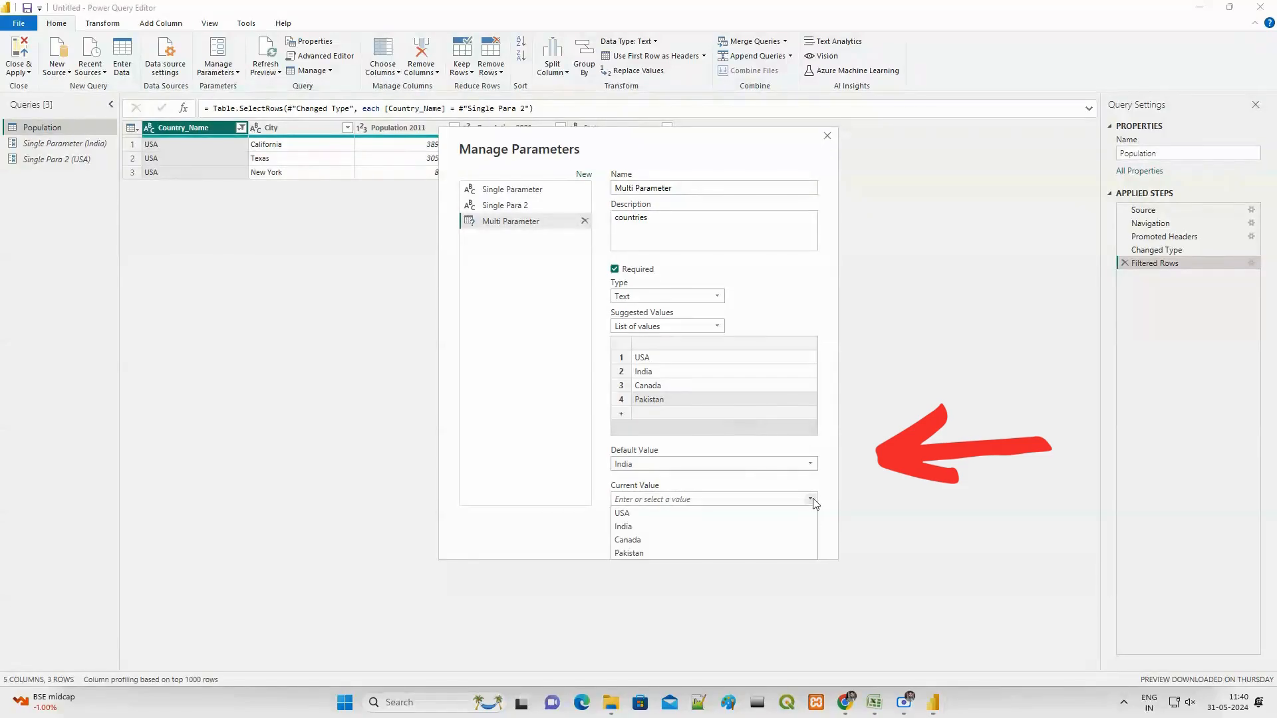
{"action": "left_click", "coordinate": [644, 527]}
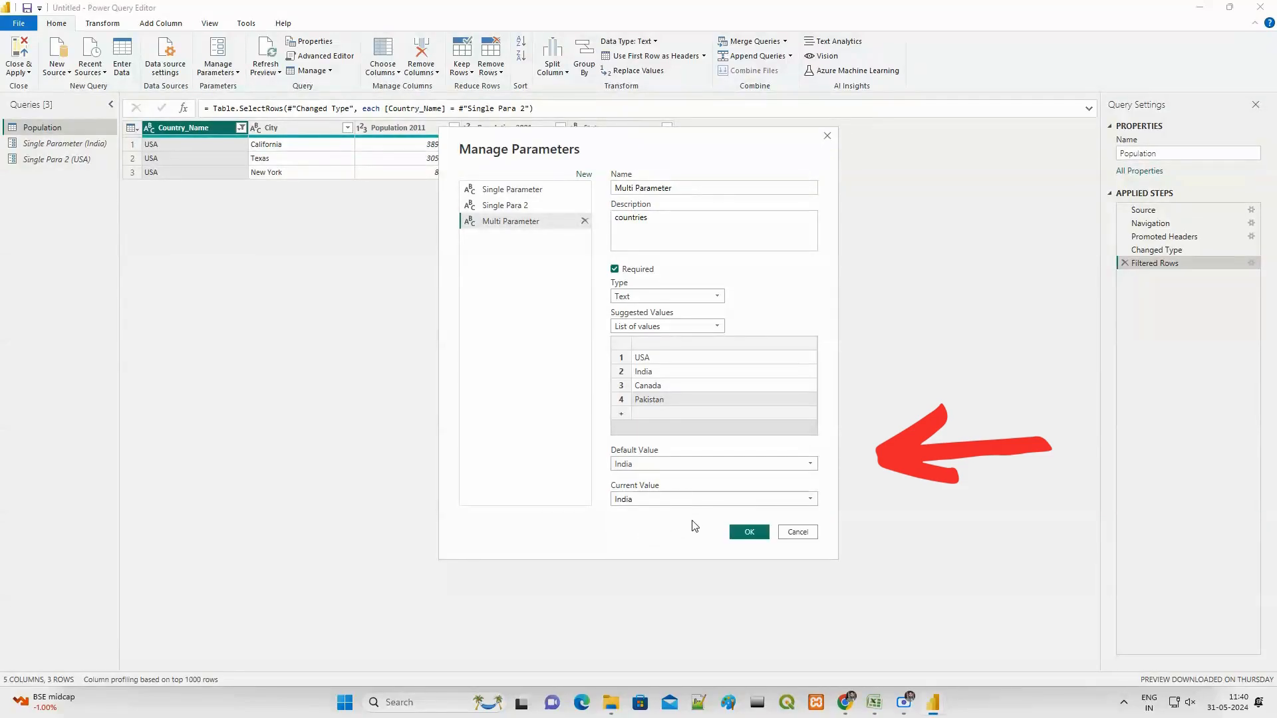
{"action": "left_click", "coordinate": [747, 533]}
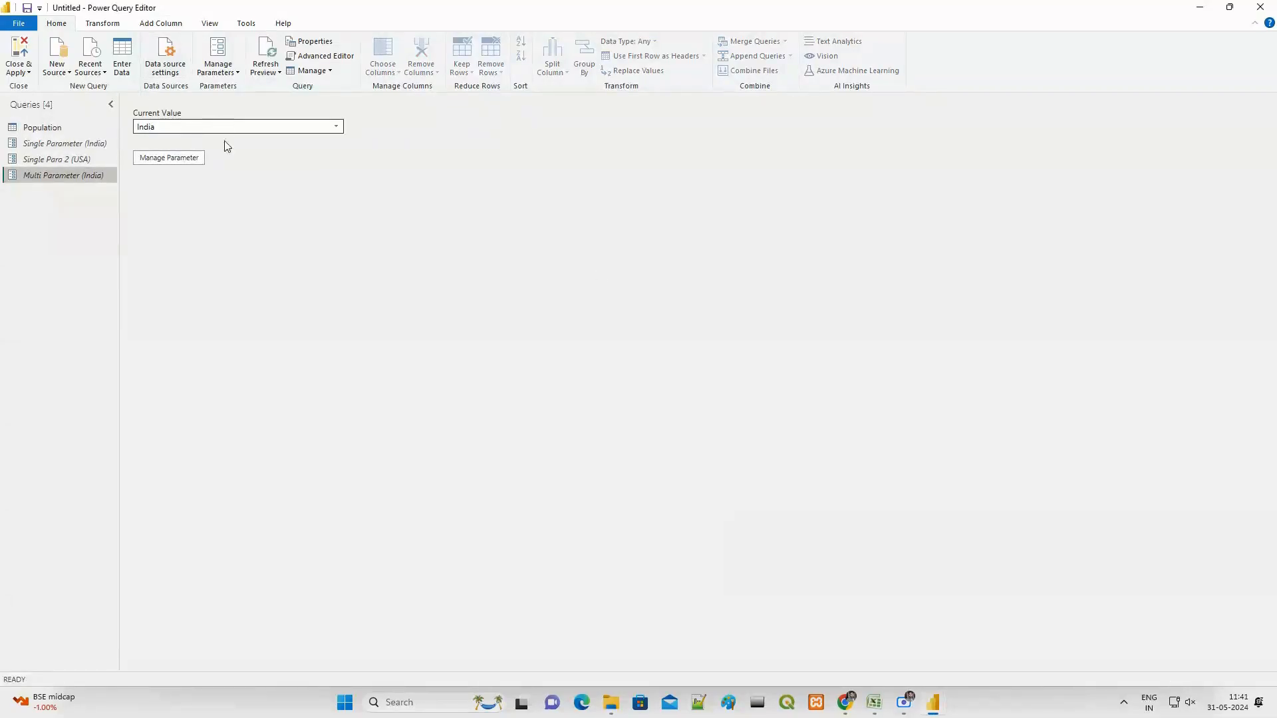
Step: Set the current value of Multi Parameter to Canada
{"action": "left_click", "coordinate": [336, 126]}
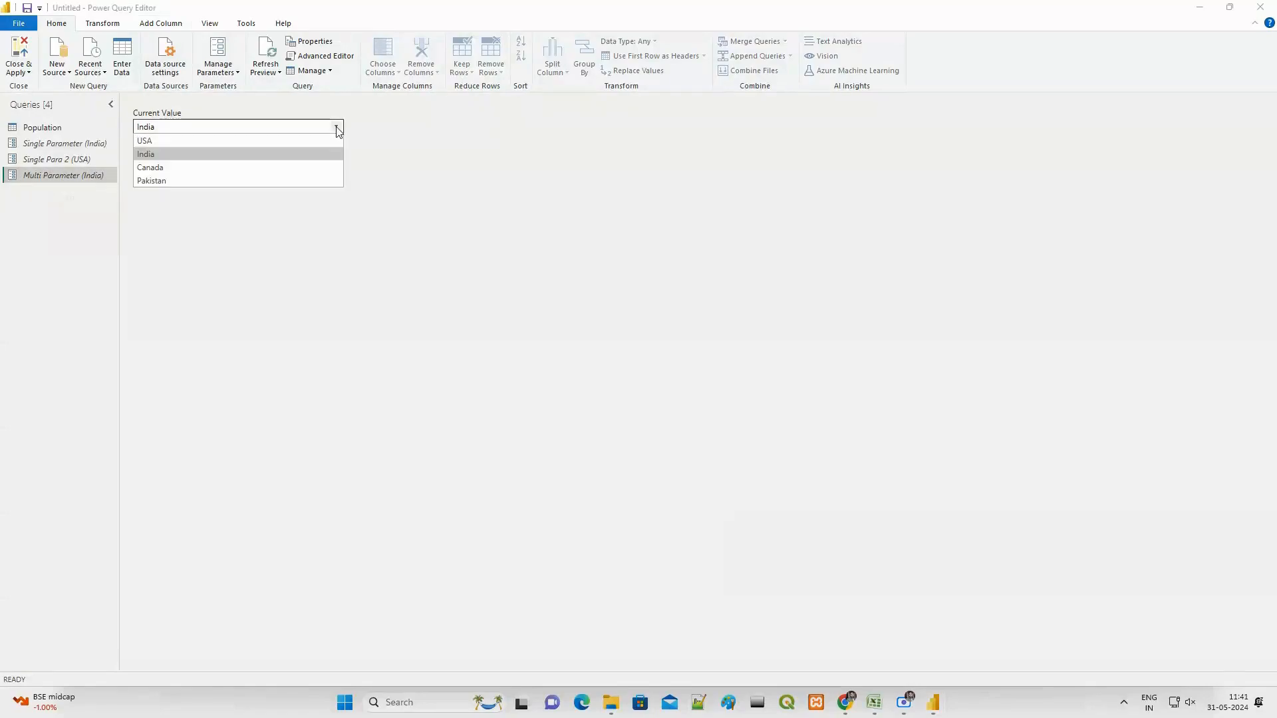
{"action": "left_click", "coordinate": [167, 169]}
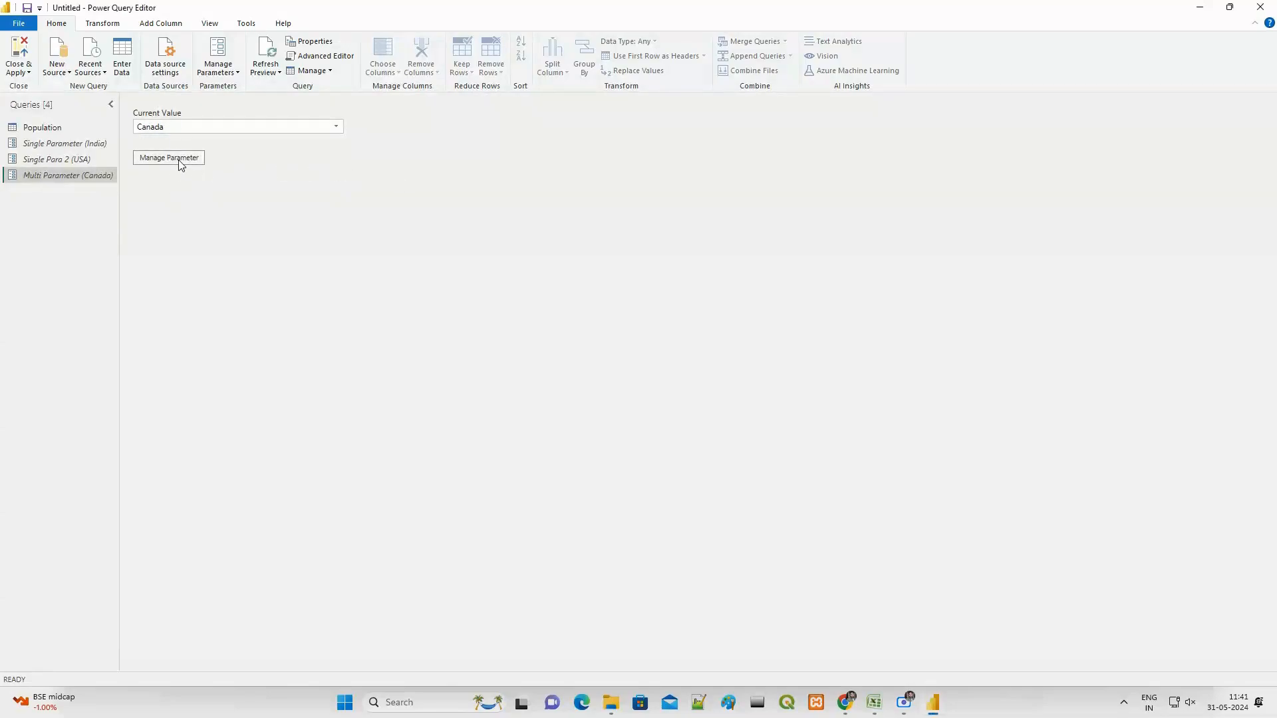
Step: Clear the existing filter on the Country_Name column of the Population query
{"action": "left_click", "coordinate": [34, 128]}
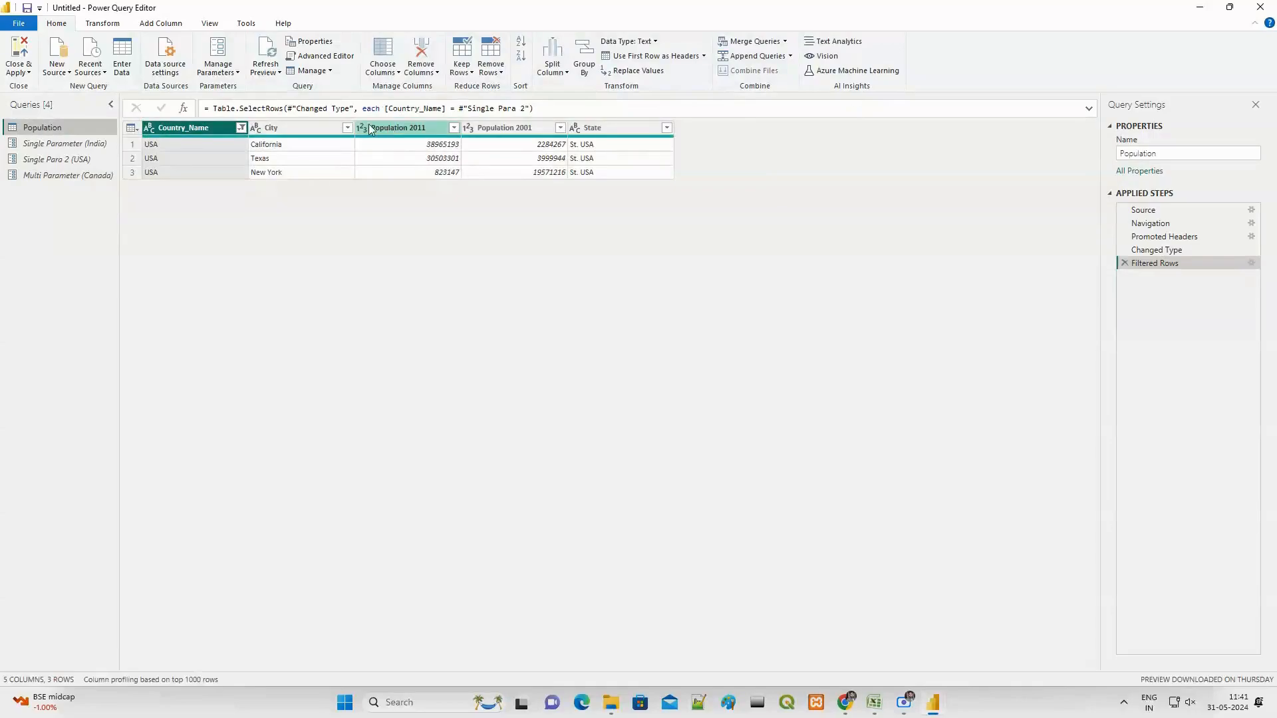
{"action": "left_click", "coordinate": [240, 129]}
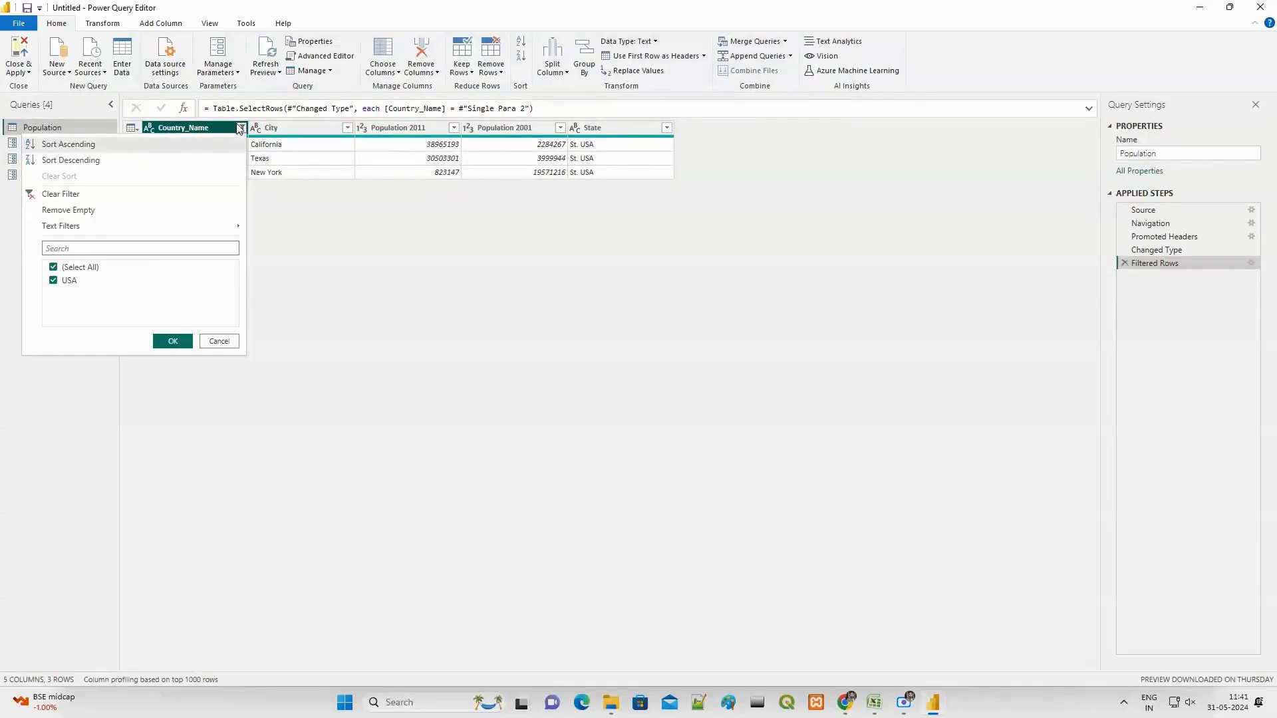
{"action": "left_click", "coordinate": [48, 195]}
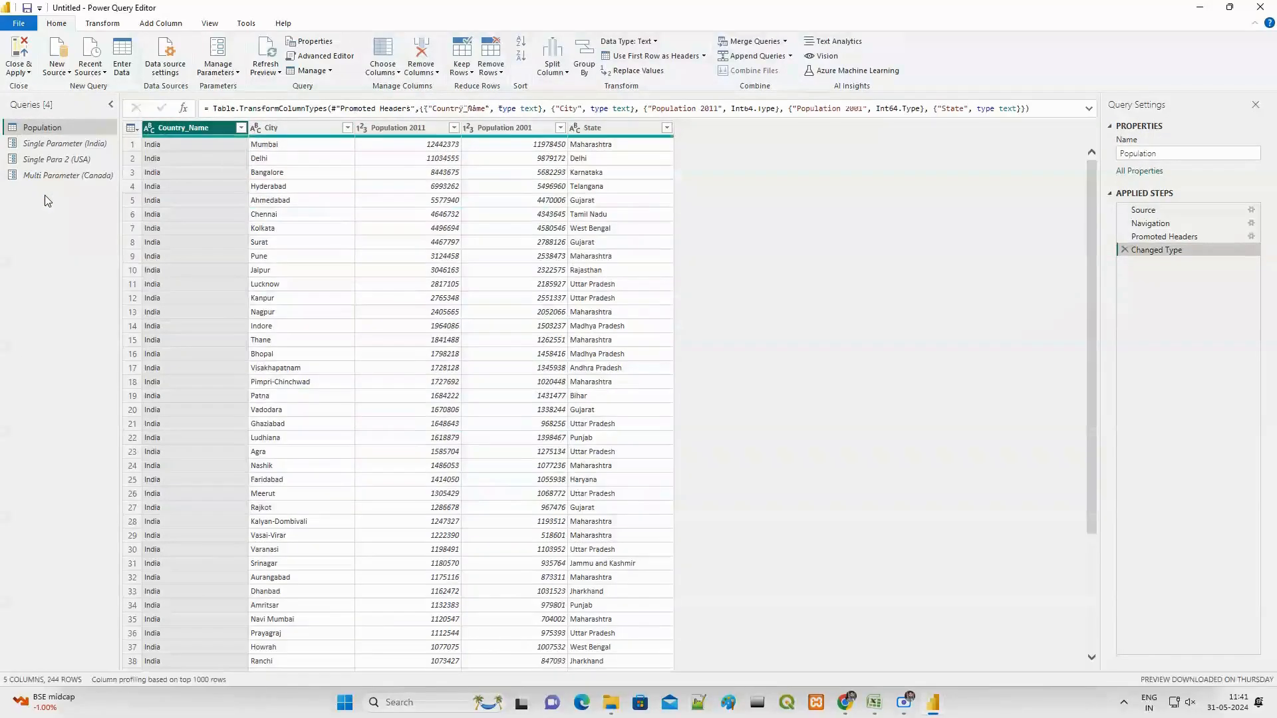
Step: Filter the Population query to rows where Country_Name equals Multi Parameter, and close and apply the query changes
{"action": "left_click", "coordinate": [242, 130]}
{"action": "mouse_move", "coordinate": [93, 233]}
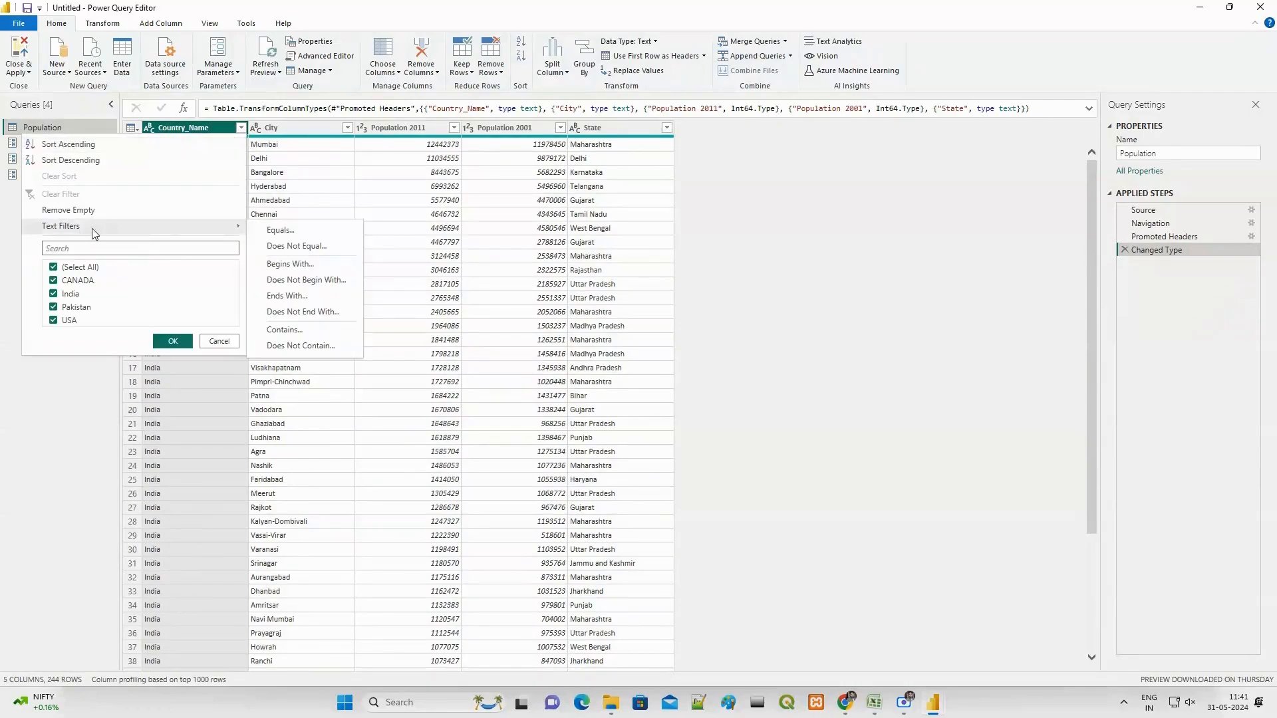
{"action": "left_click", "coordinate": [280, 230]}
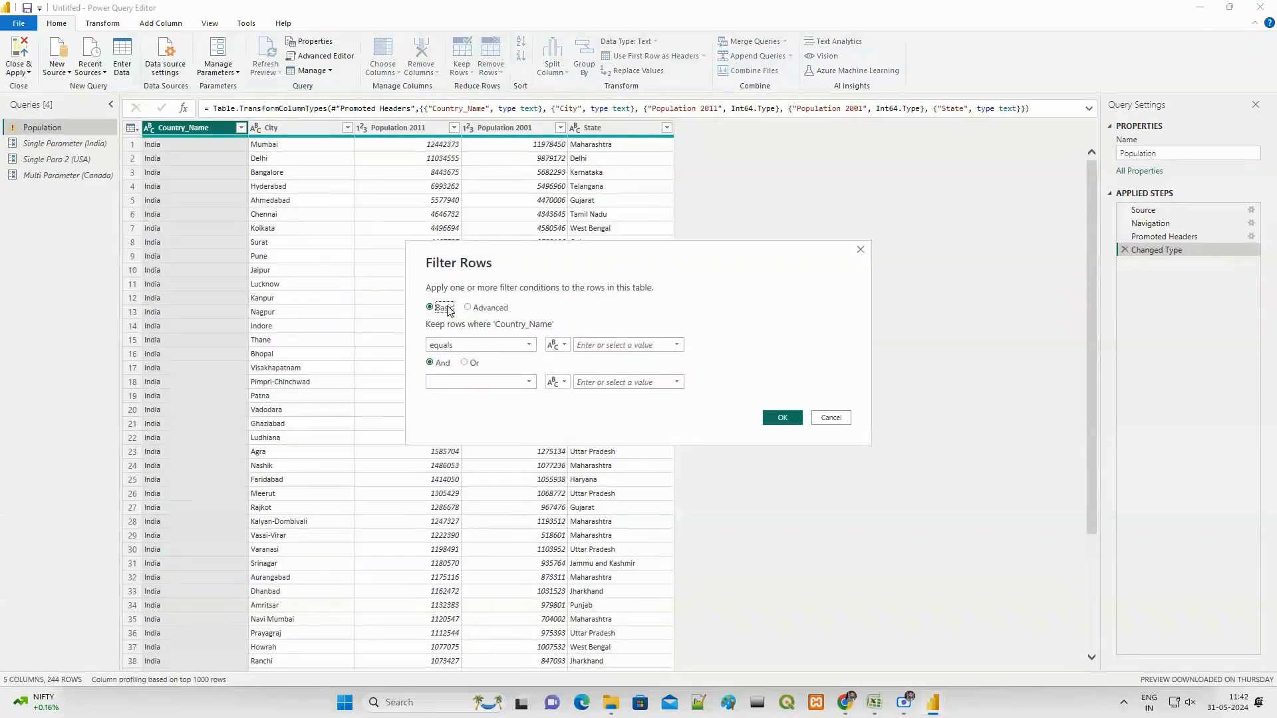
{"action": "left_click", "coordinate": [558, 345]}
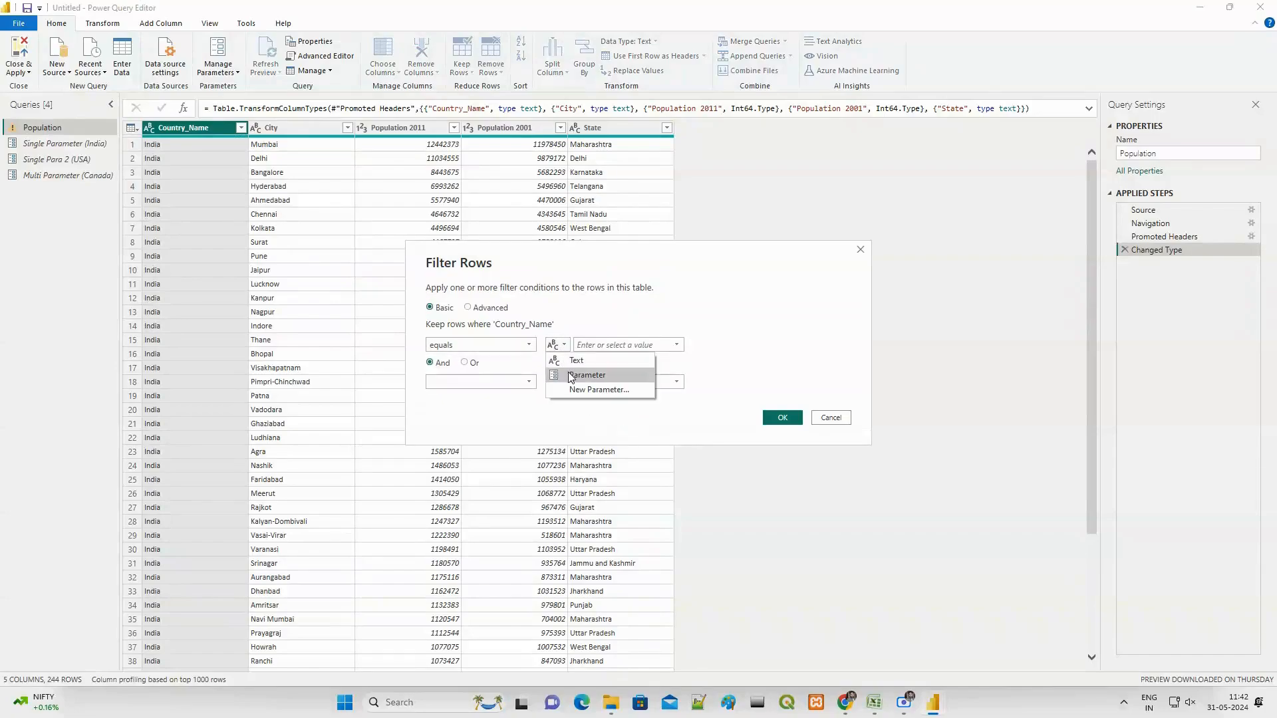
{"action": "left_click", "coordinate": [571, 376]}
{"action": "left_click", "coordinate": [652, 346]}
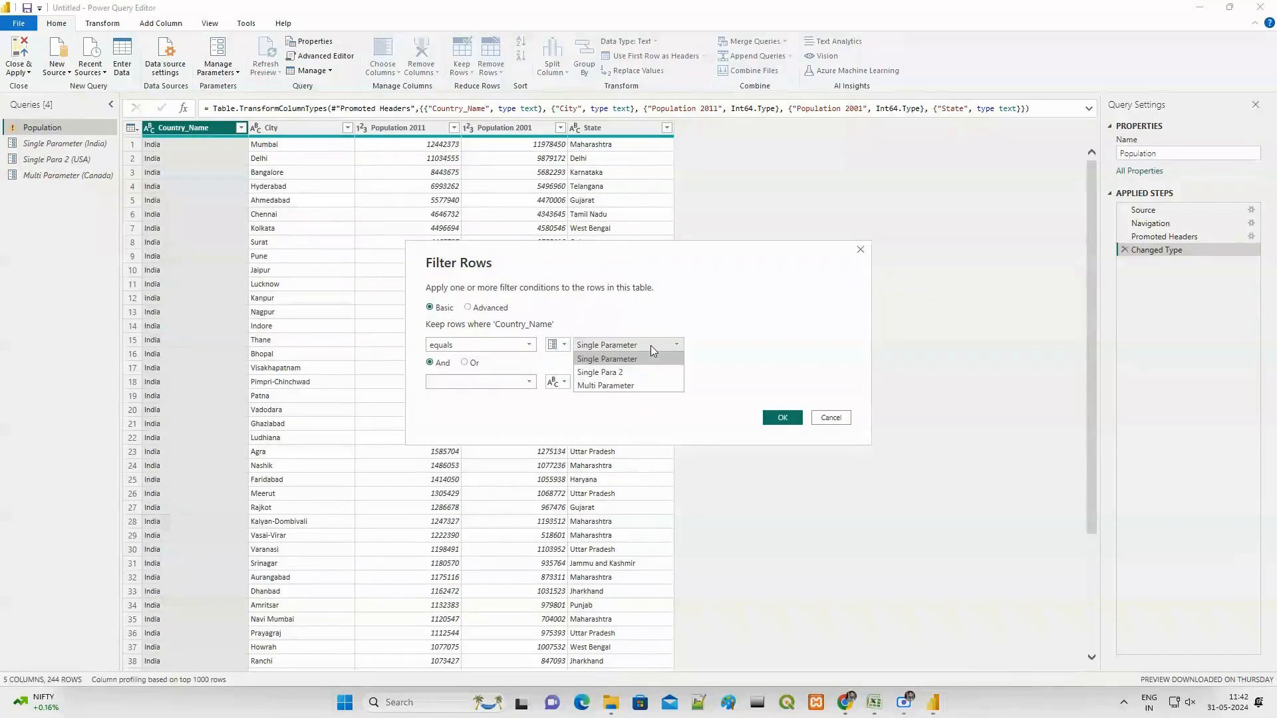
{"action": "left_click", "coordinate": [652, 385]}
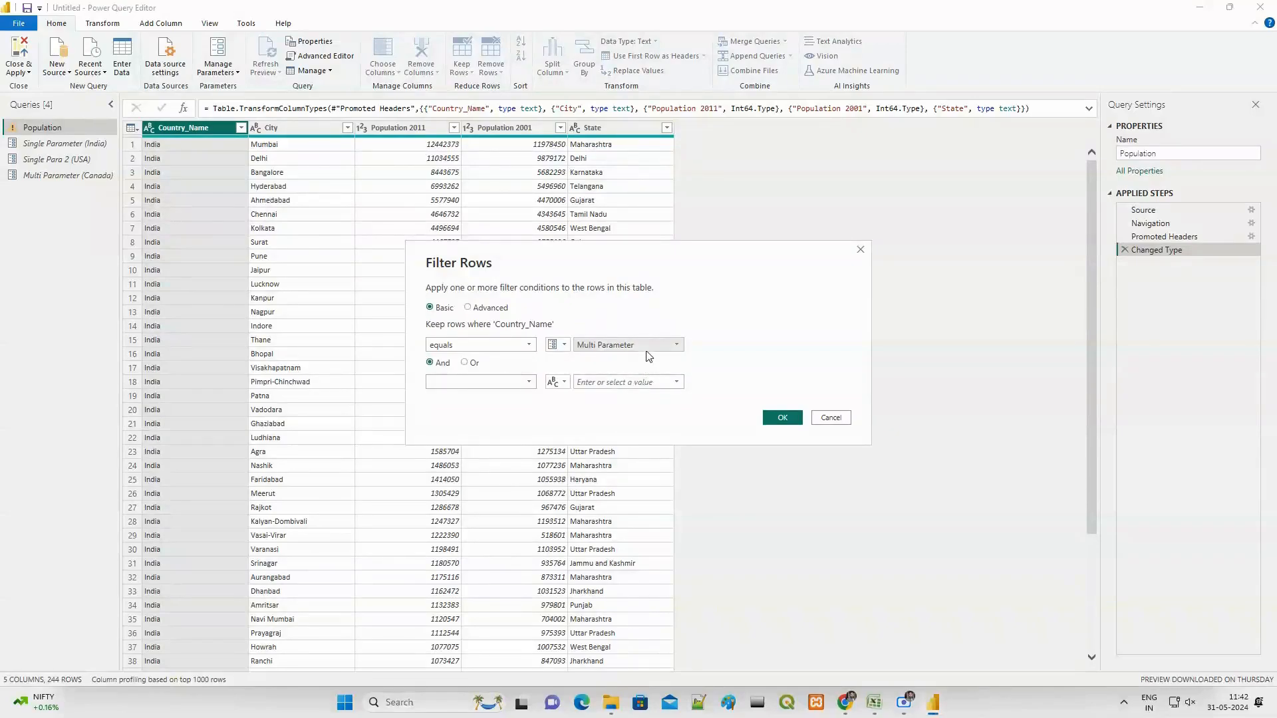
{"action": "left_click", "coordinate": [783, 418]}
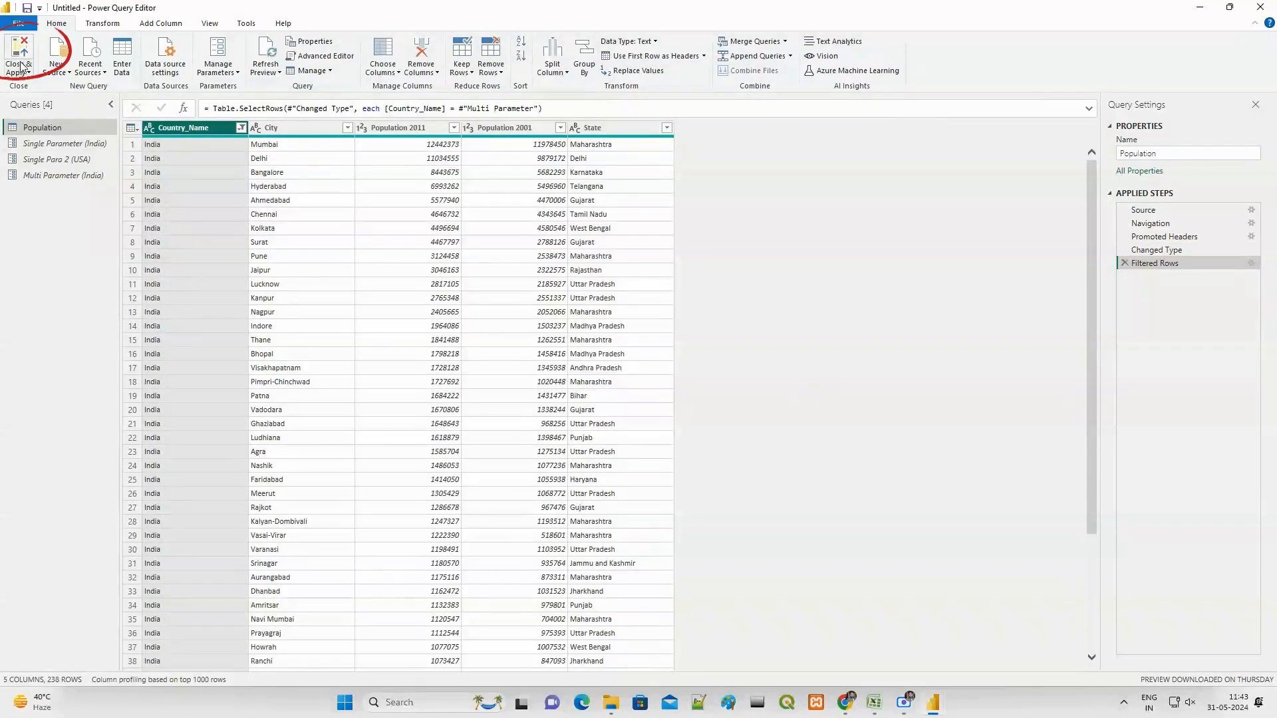
{"action": "left_click", "coordinate": [20, 67]}
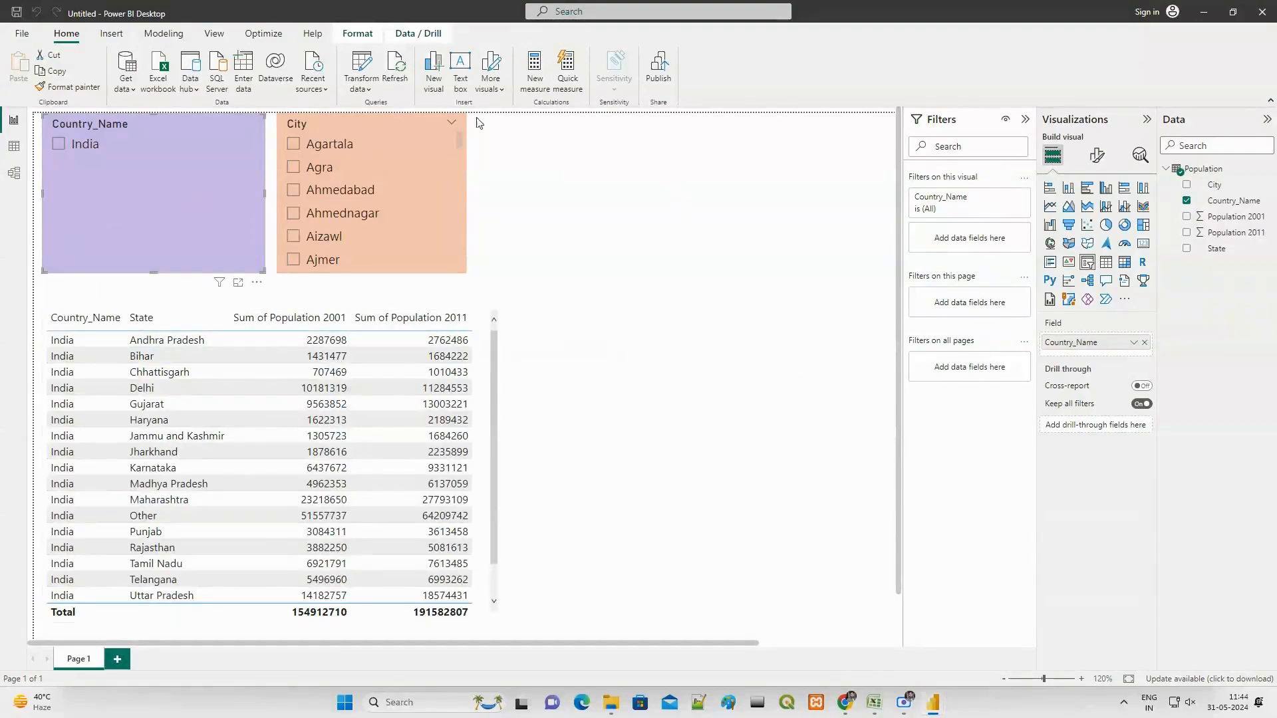
Step: Edit the report's parameters to set Multi Parameter to Pakistan, and apply the pending changes
{"action": "left_click", "coordinate": [362, 85]}
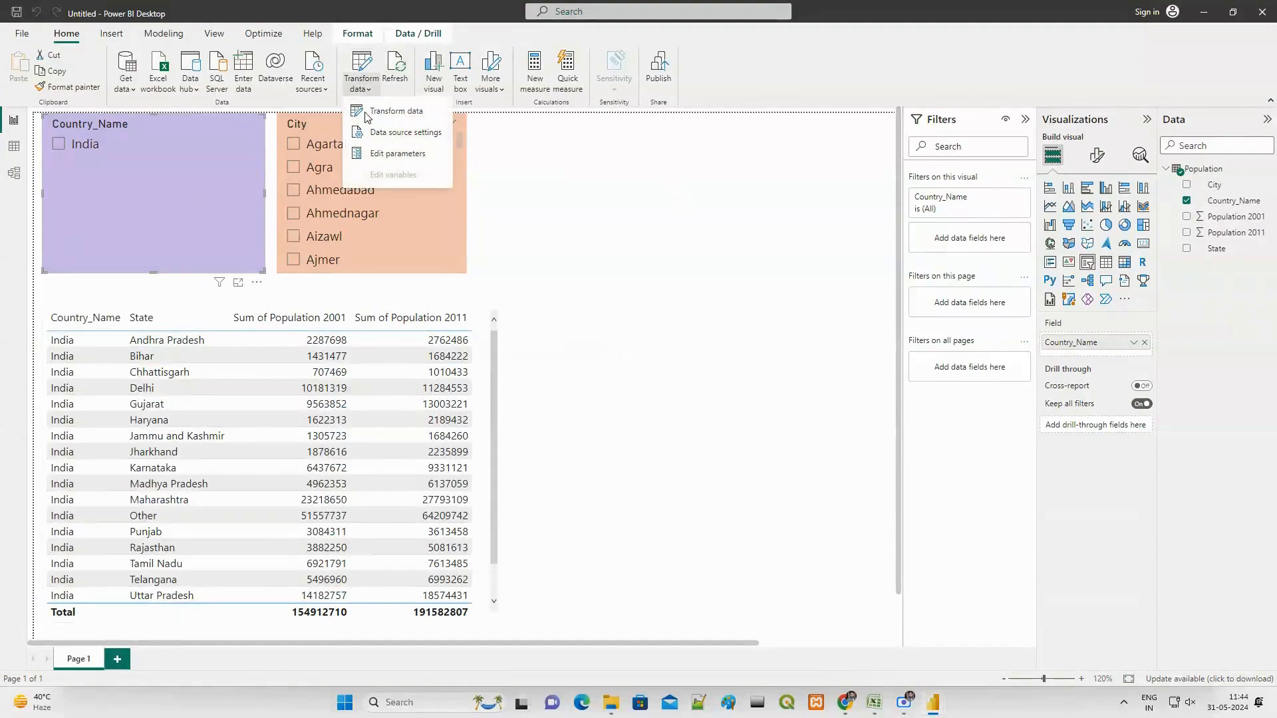
{"action": "left_click", "coordinate": [375, 156]}
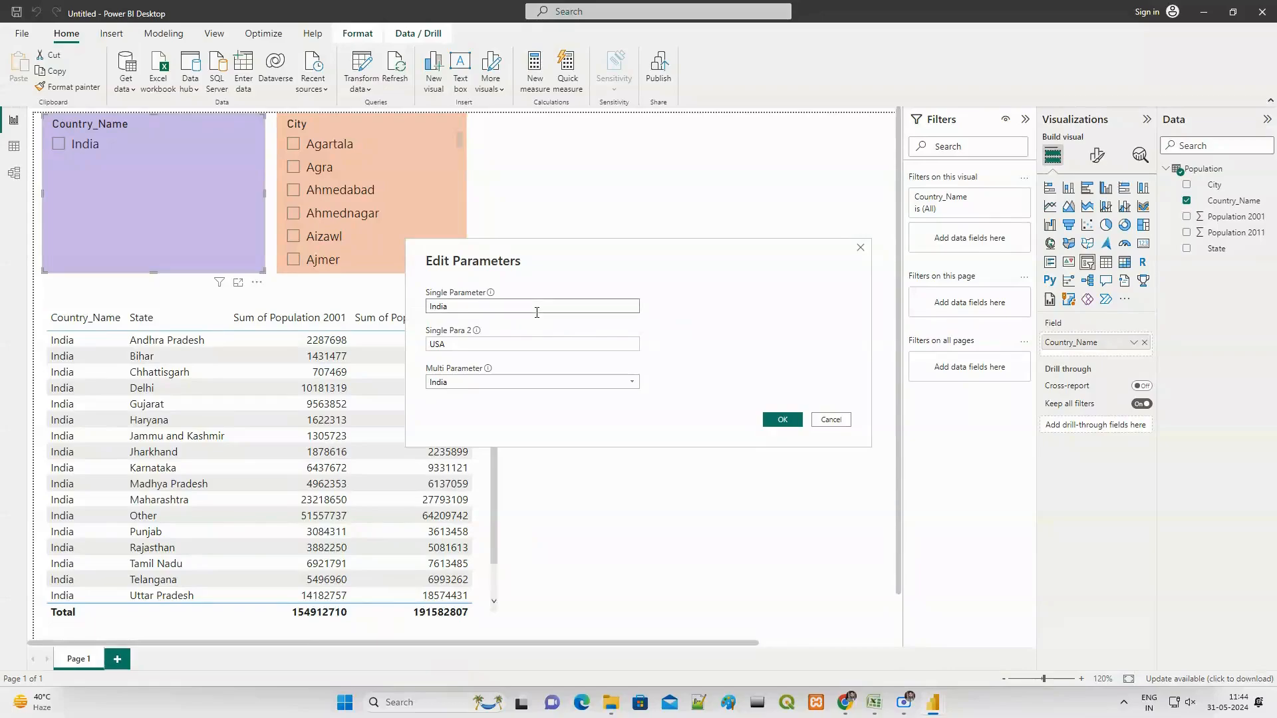
{"action": "left_click", "coordinate": [628, 382]}
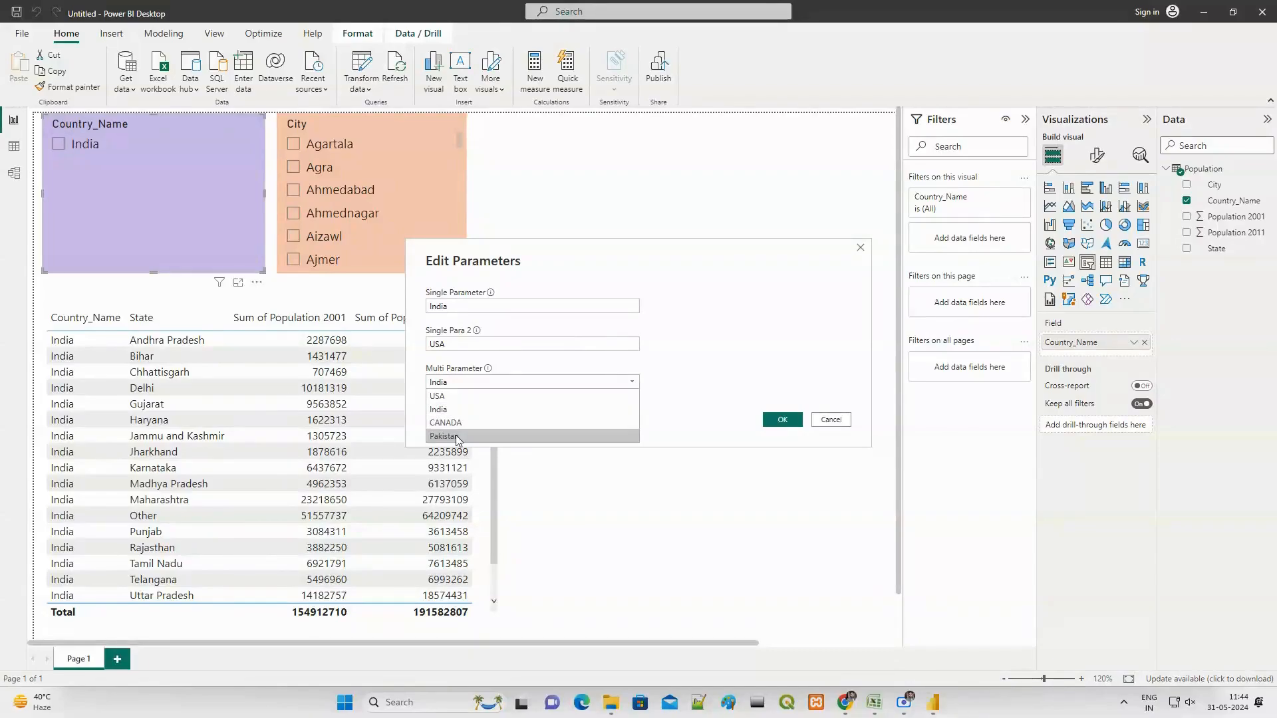
{"action": "left_click", "coordinate": [456, 437]}
{"action": "left_click", "coordinate": [782, 419]}
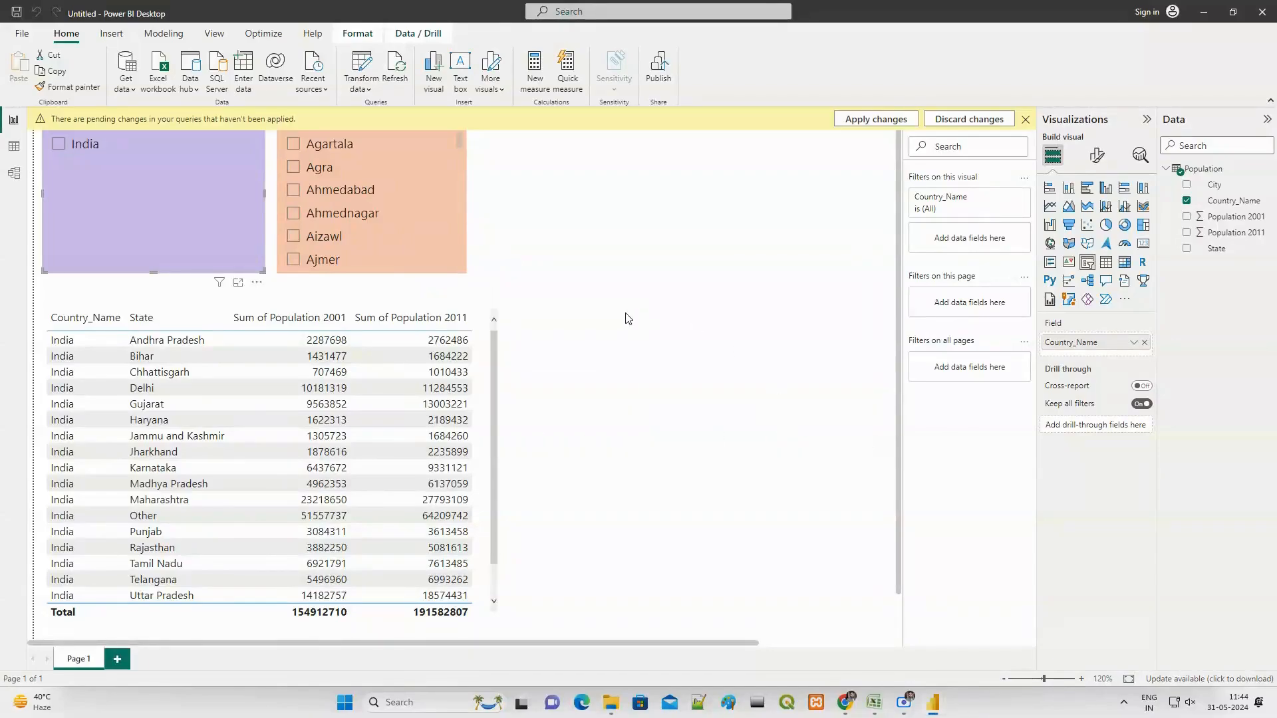
{"action": "left_click", "coordinate": [870, 120]}
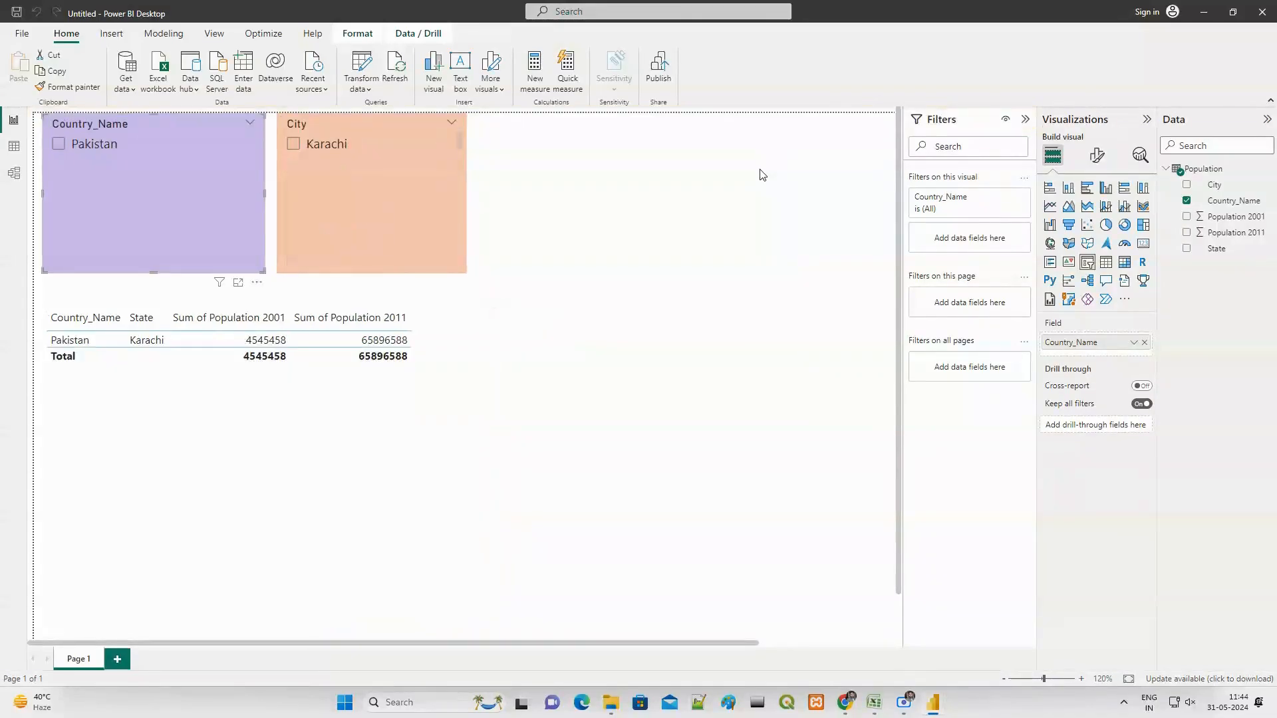
Step: Edit the report's parameters to set Multi Parameter to USA, and apply the pending changes
{"action": "left_click", "coordinate": [369, 92]}
{"action": "left_click", "coordinate": [379, 152]}
{"action": "left_click", "coordinate": [631, 382]}
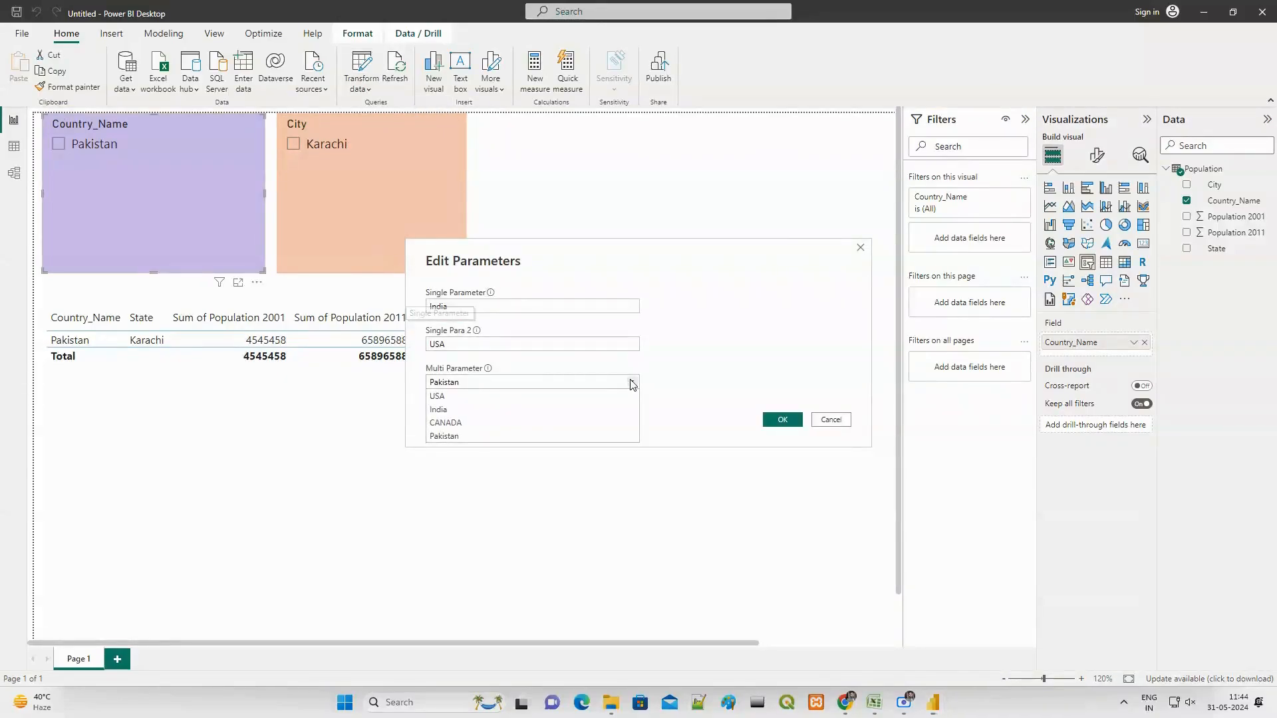
{"action": "left_click", "coordinate": [452, 397]}
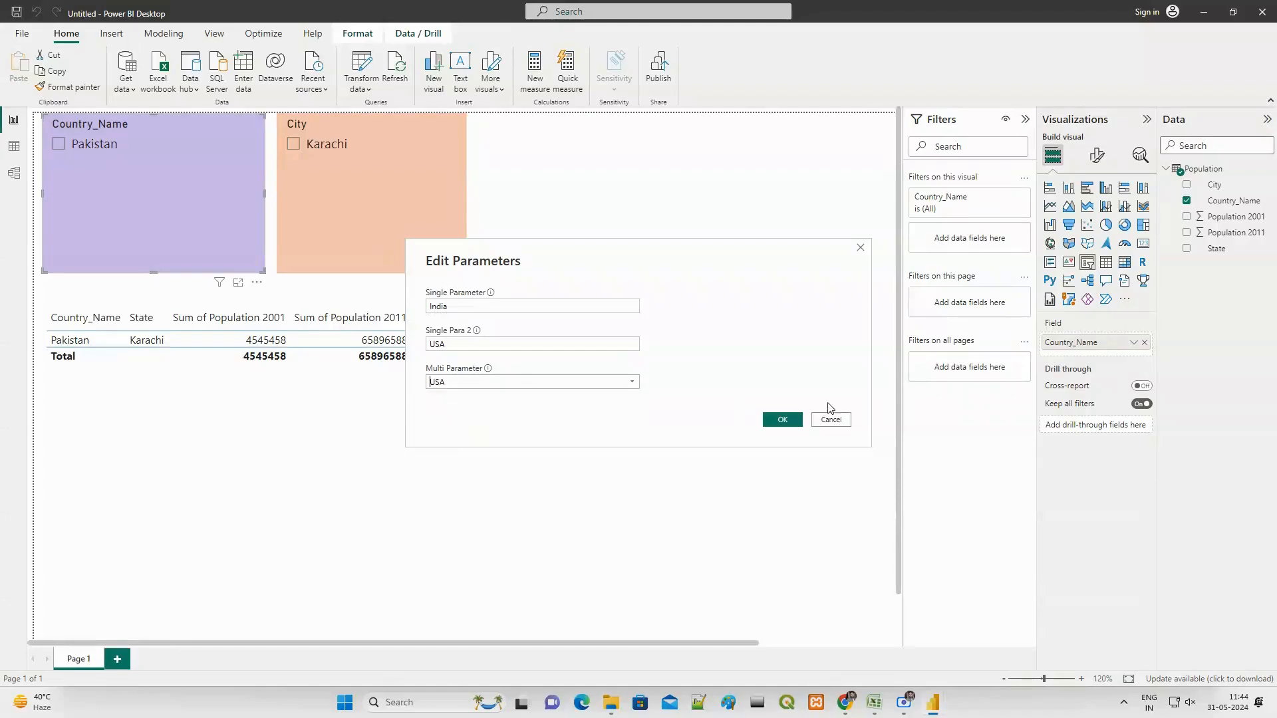
{"action": "left_click", "coordinate": [782, 420]}
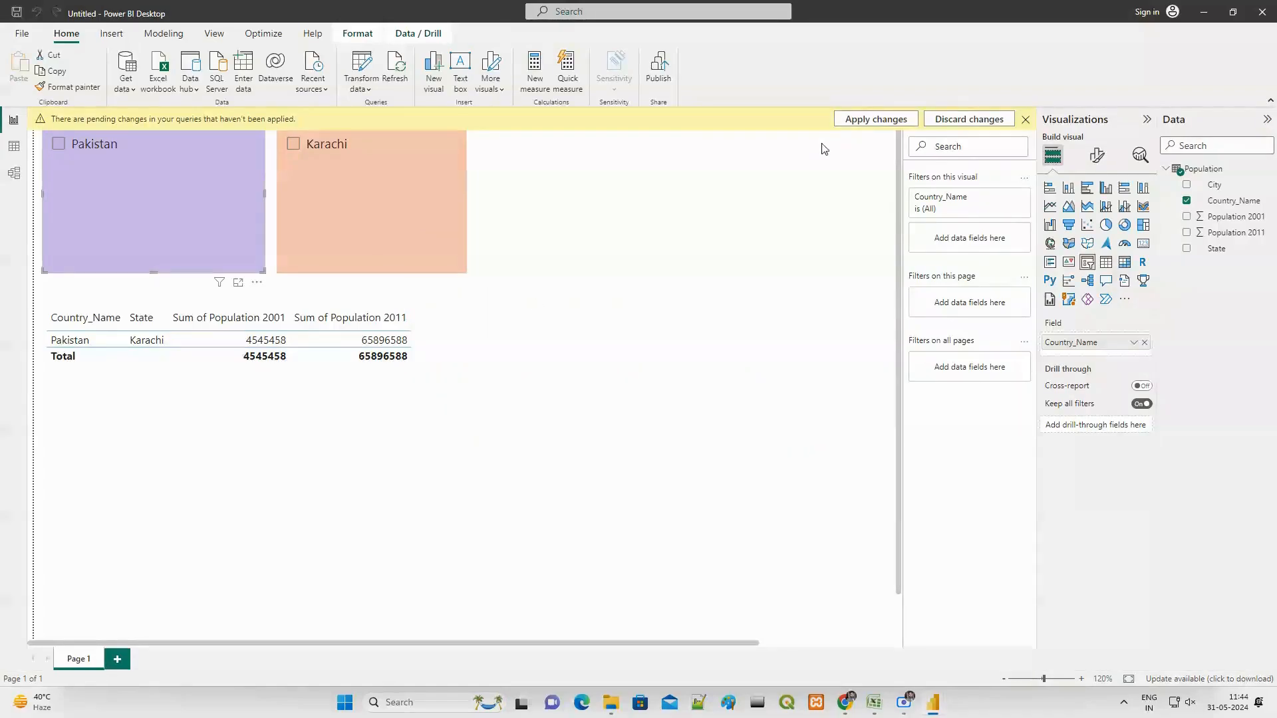
{"action": "left_click", "coordinate": [854, 125]}
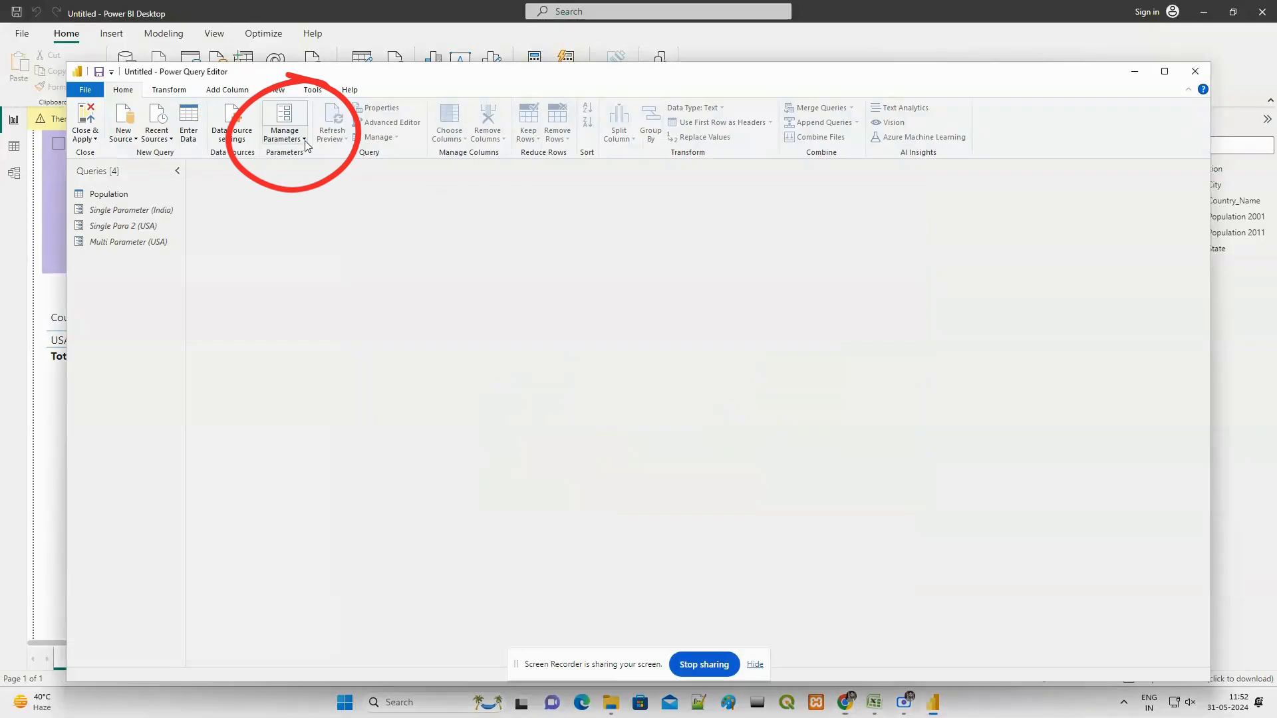
{"action": "left_click", "coordinate": [302, 140]}
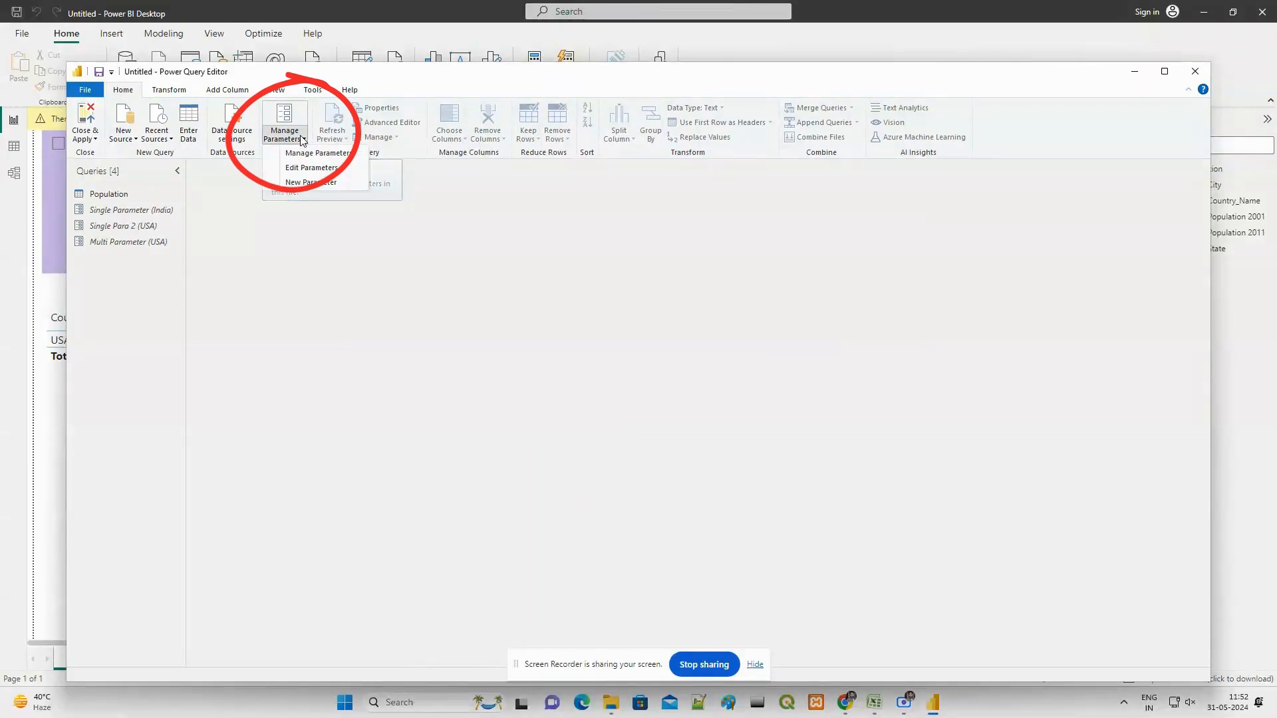
{"action": "left_click", "coordinate": [304, 182]}
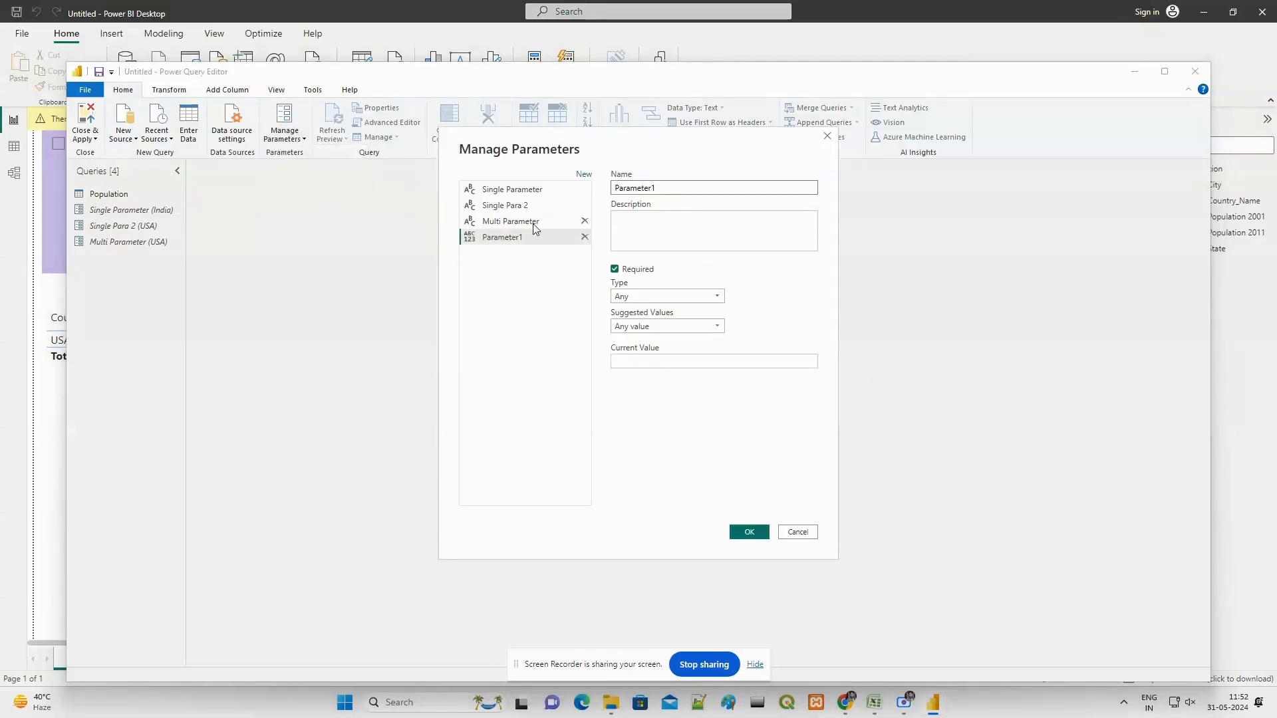
{"action": "double_click", "coordinate": [685, 189]}
{"action": "type", "text": "Query Parameter"}
{"action": "left_click", "coordinate": [667, 296]}
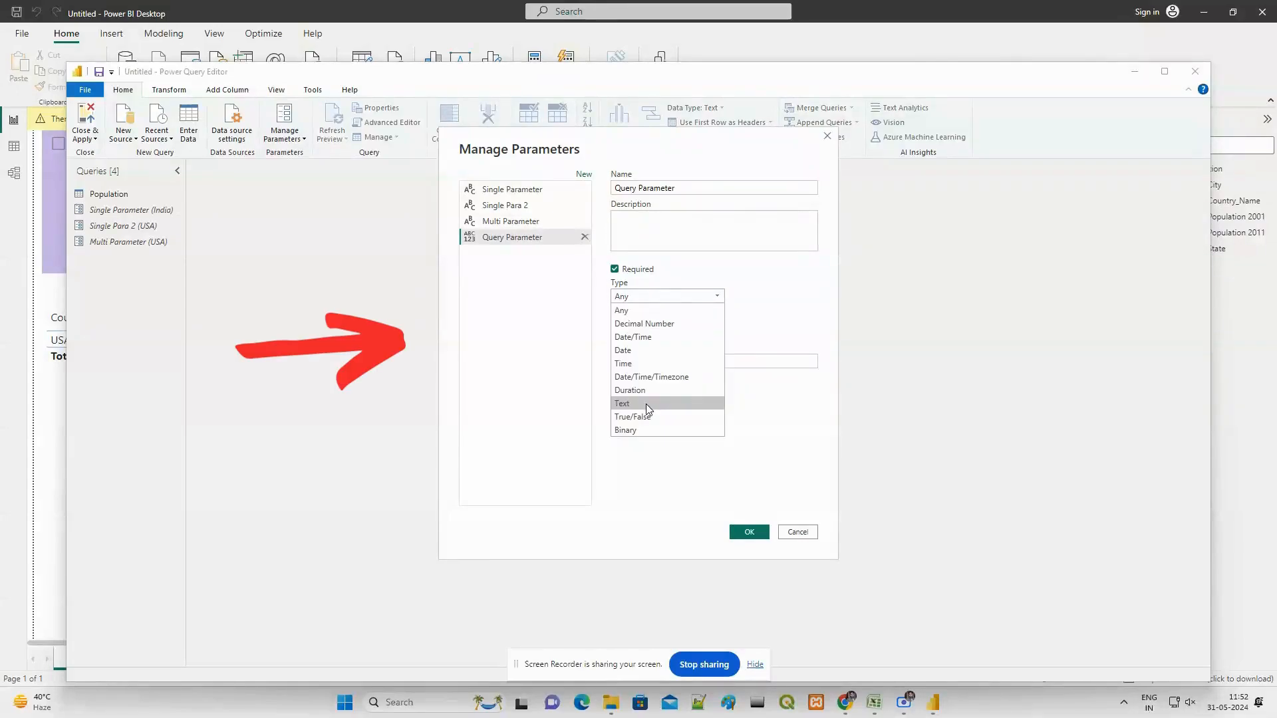
{"action": "left_click", "coordinate": [645, 403]}
{"action": "left_click", "coordinate": [677, 320]}
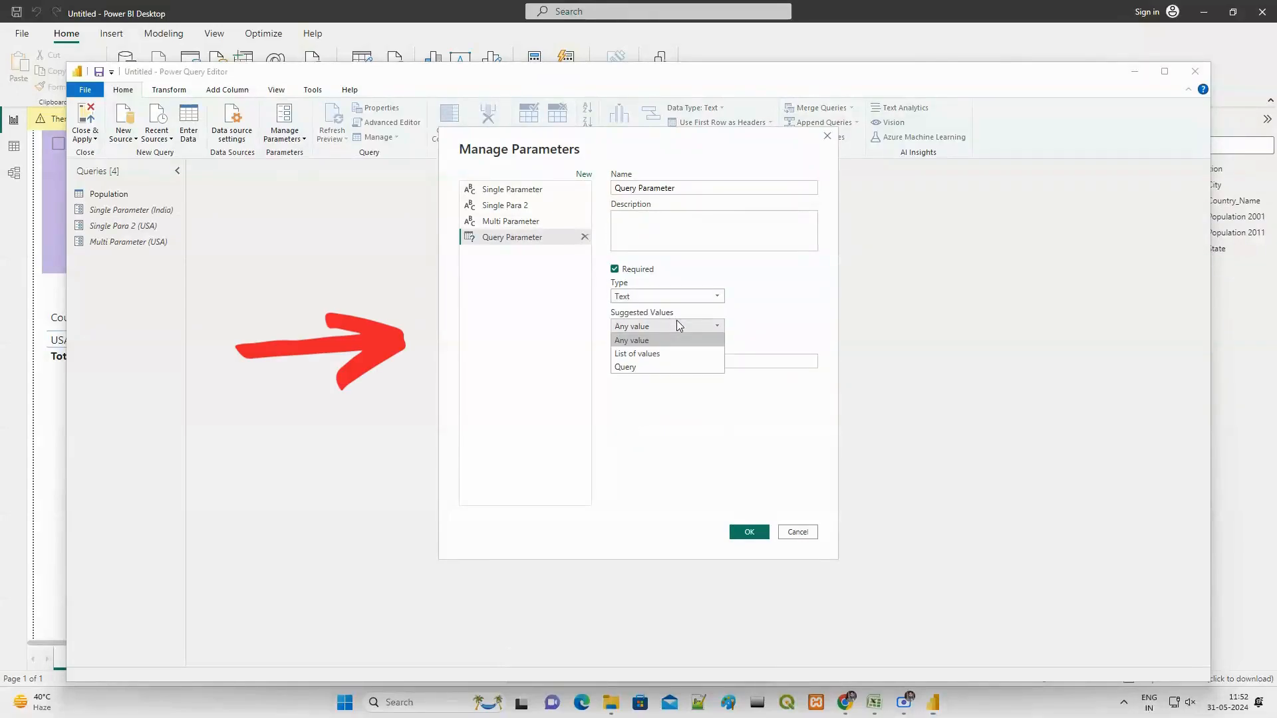
{"action": "left_click", "coordinate": [636, 368]}
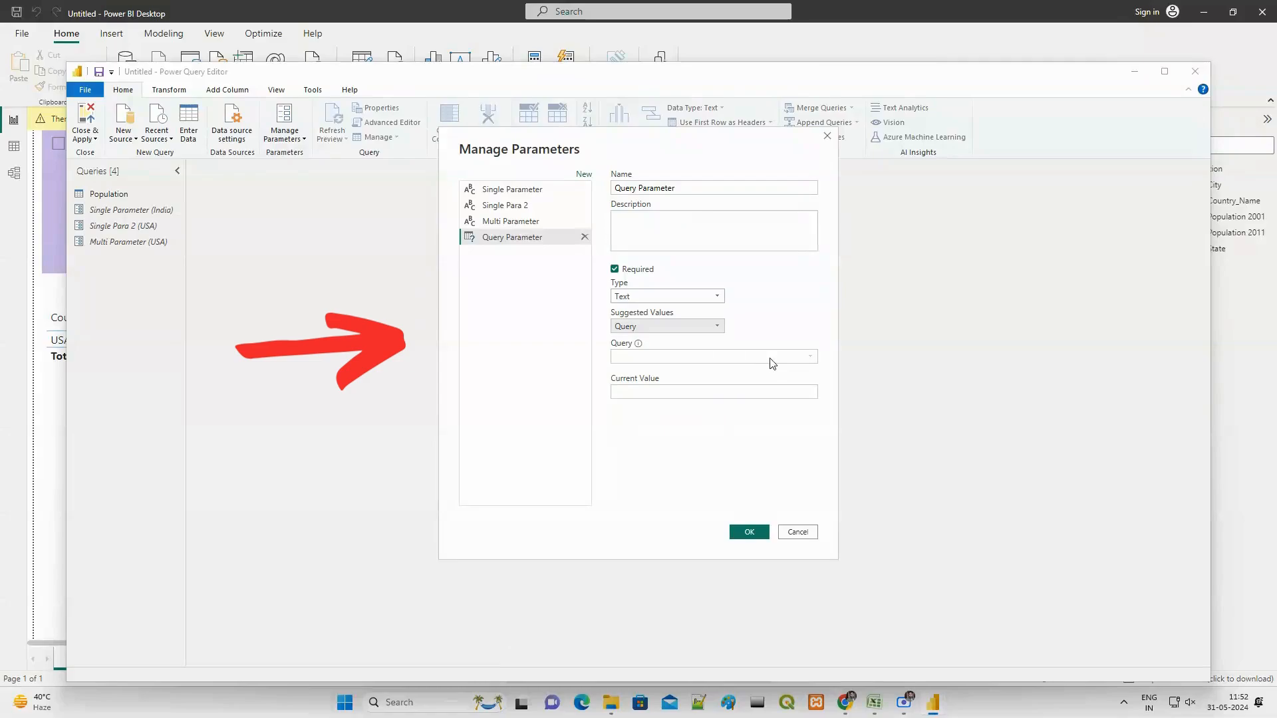
{"action": "left_click", "coordinate": [694, 393]}
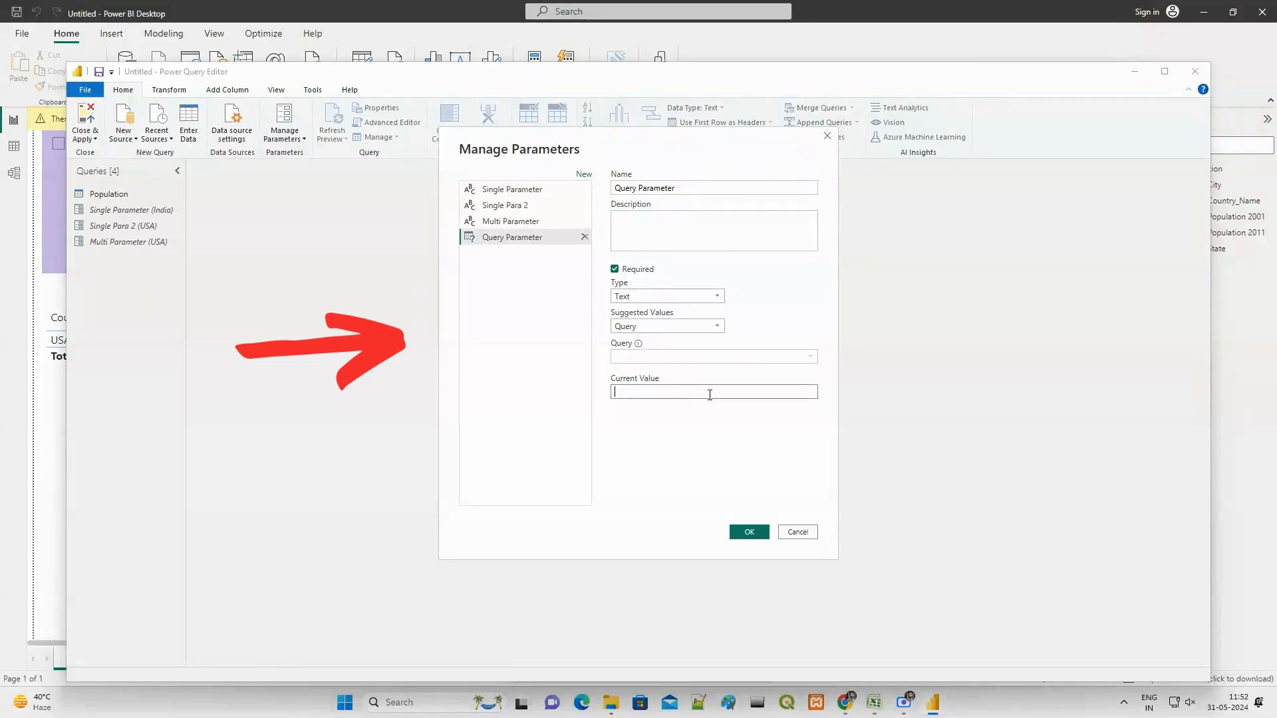
{"action": "left_click", "coordinate": [668, 358]}
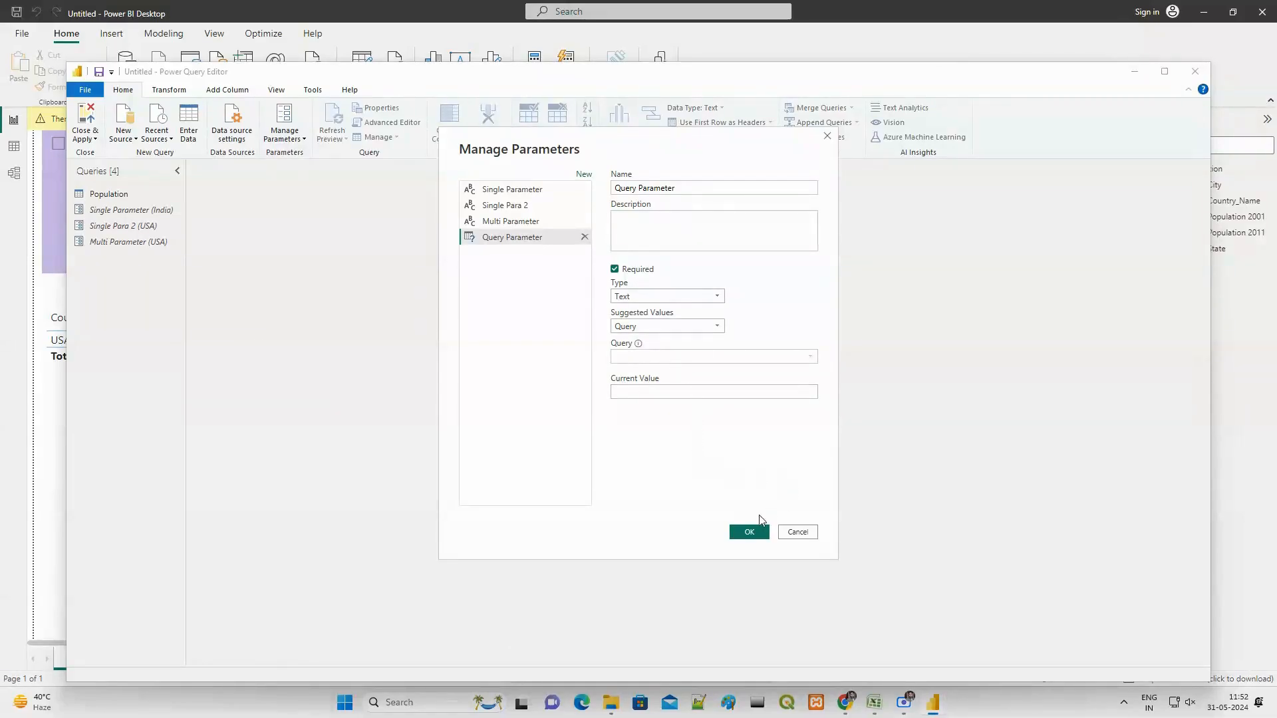
{"action": "left_click", "coordinate": [798, 532]}
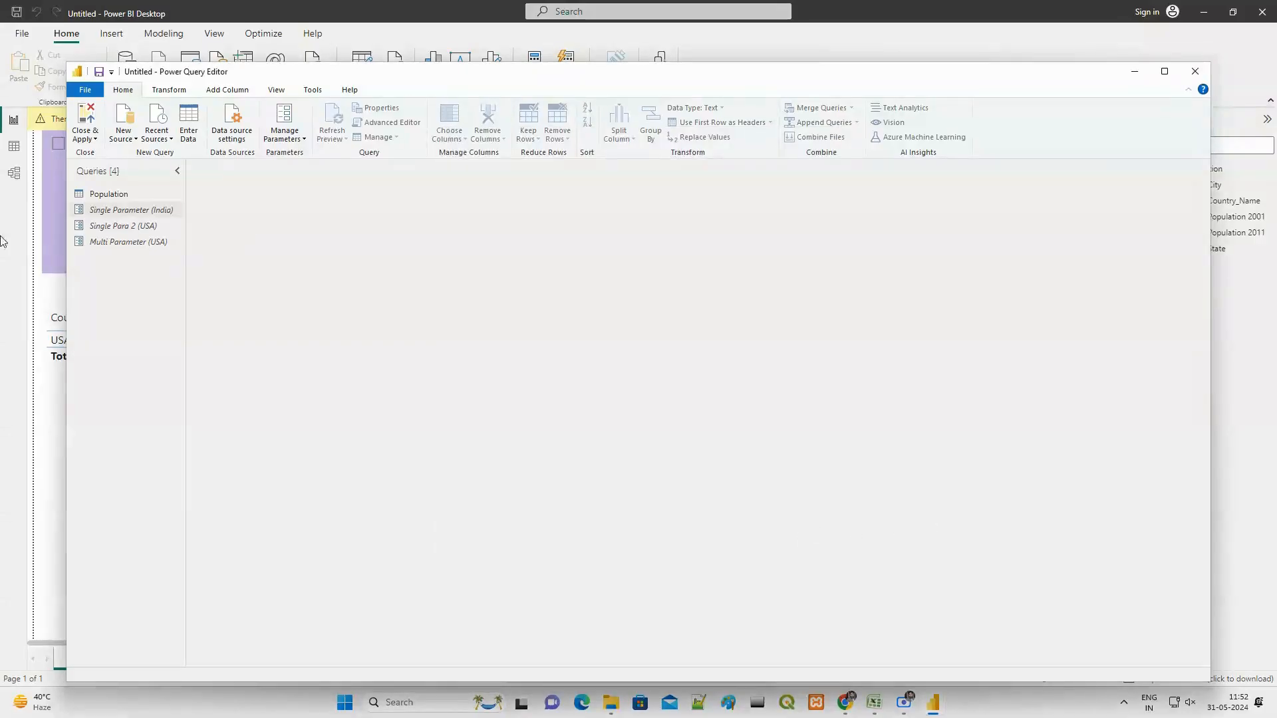
Step: Duplicate the Population query and rename the copy as ListQuery
{"action": "left_click", "coordinate": [115, 199]}
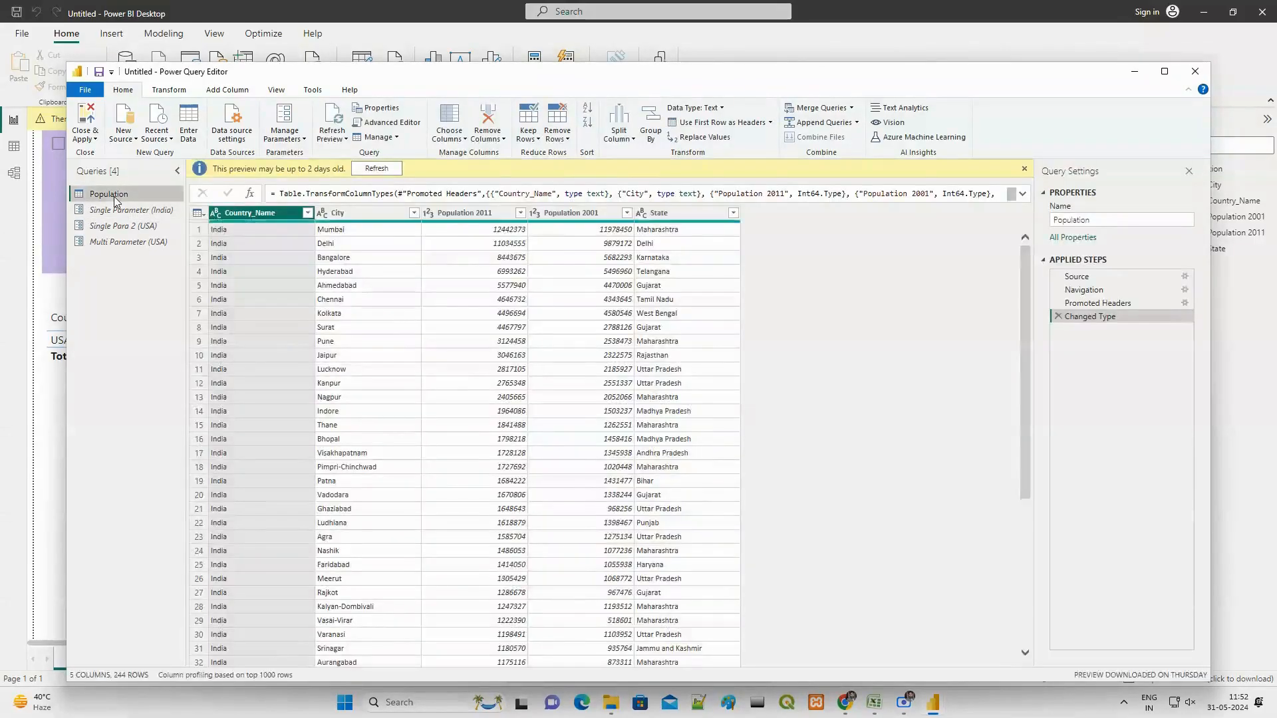
{"action": "left_click", "coordinate": [1164, 71]}
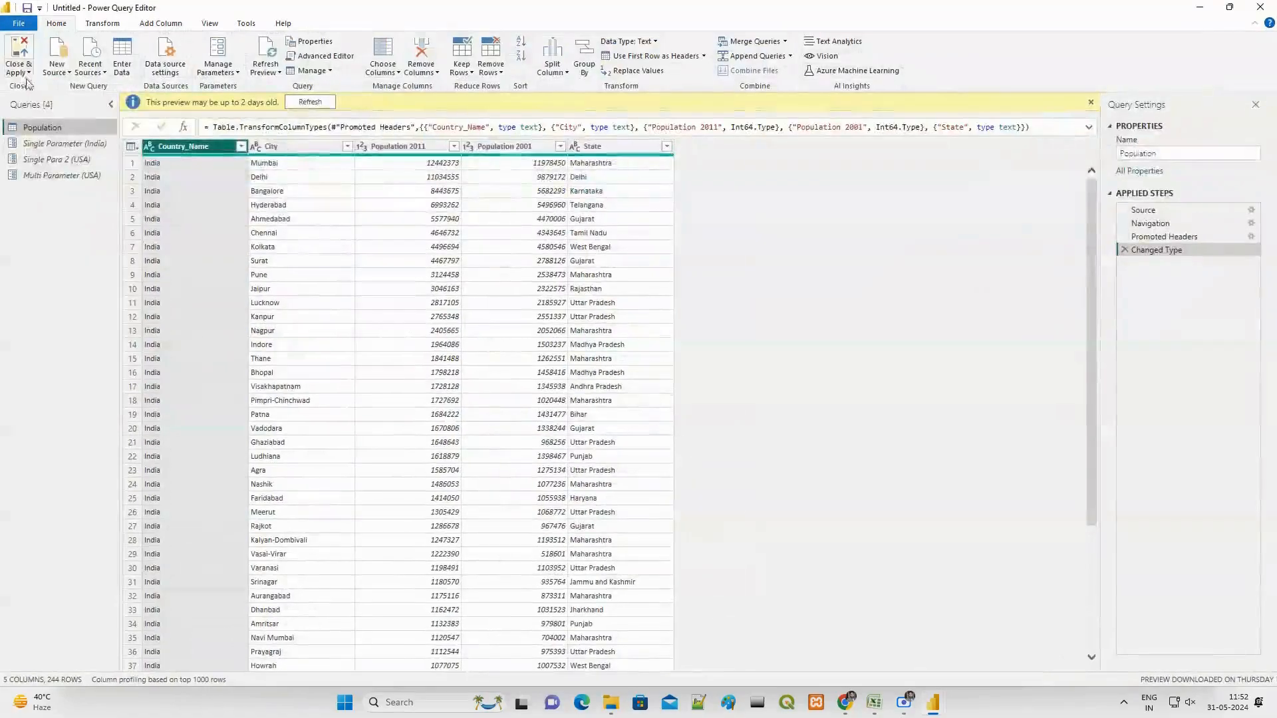
{"action": "right_click", "coordinate": [58, 129]}
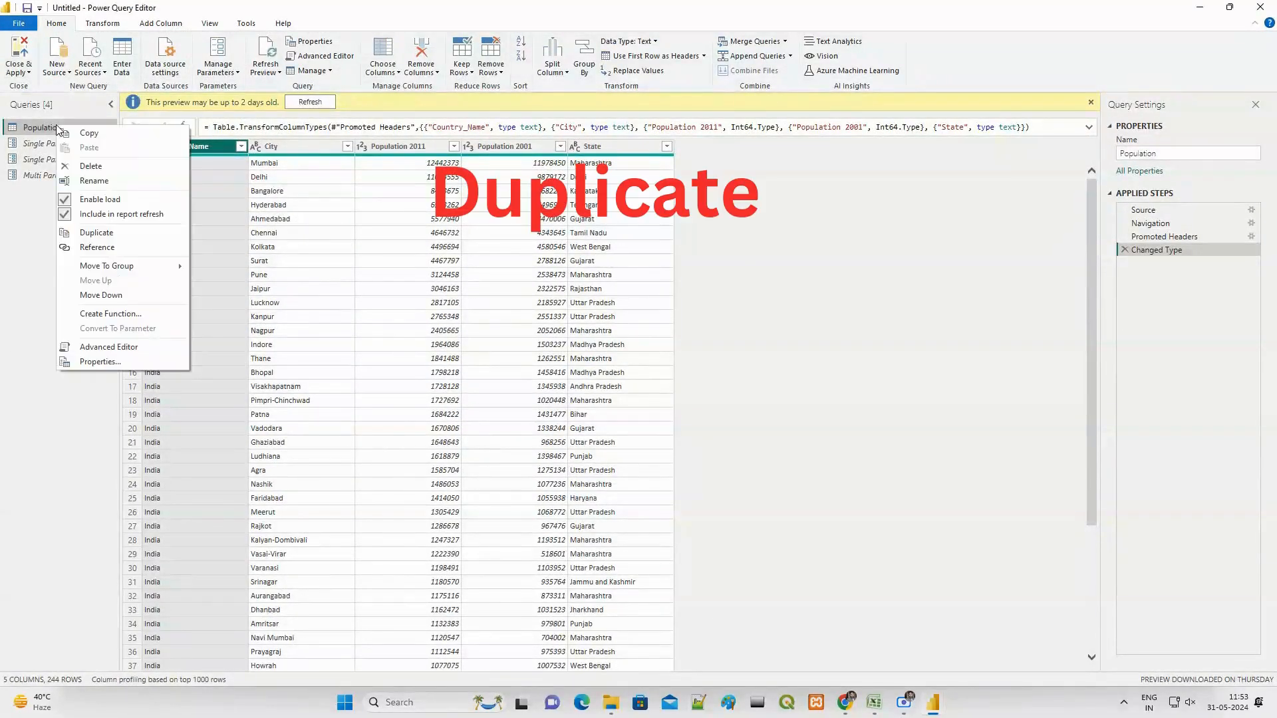
{"action": "left_click", "coordinate": [104, 233]}
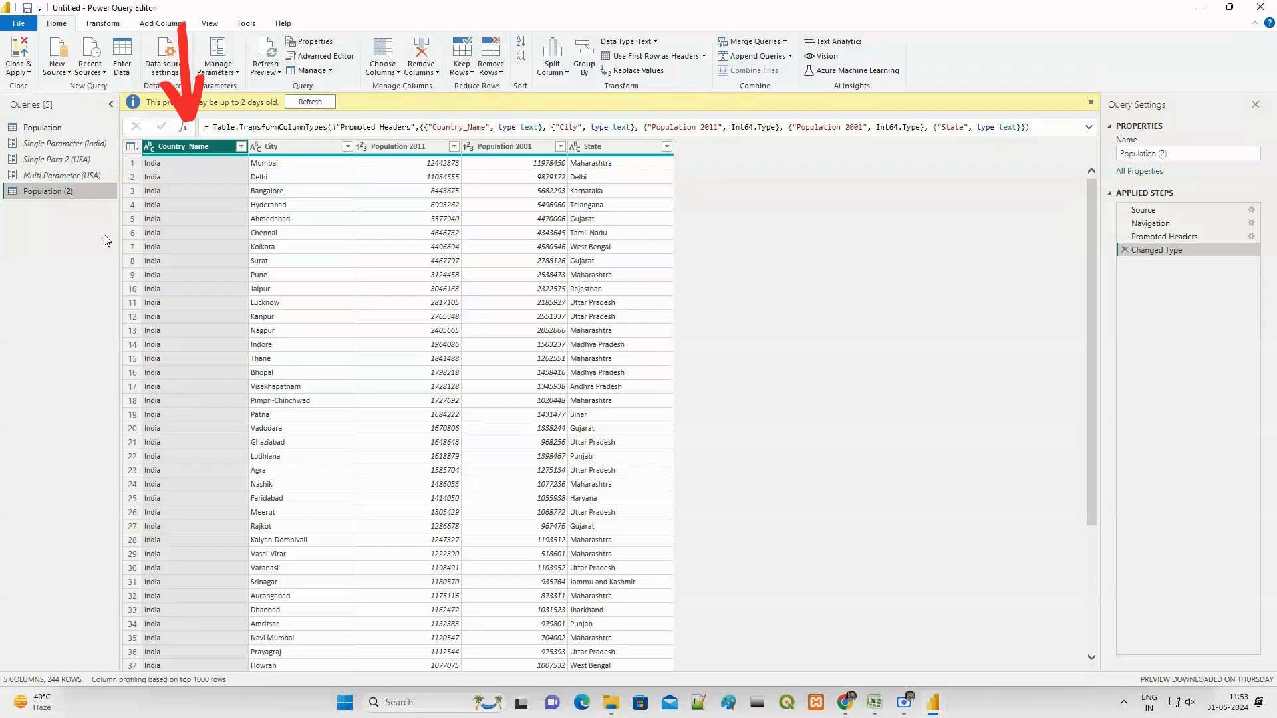
{"action": "double_click", "coordinate": [72, 191]}
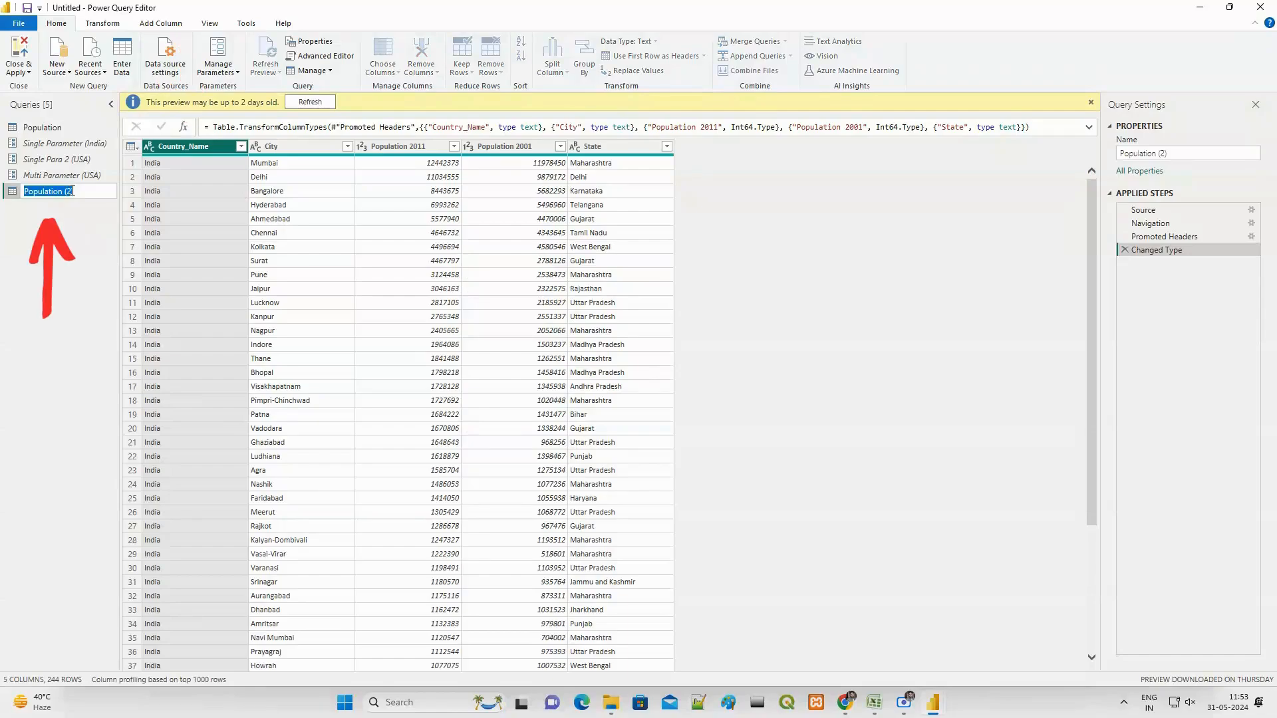
{"action": "type", "text": "List"}
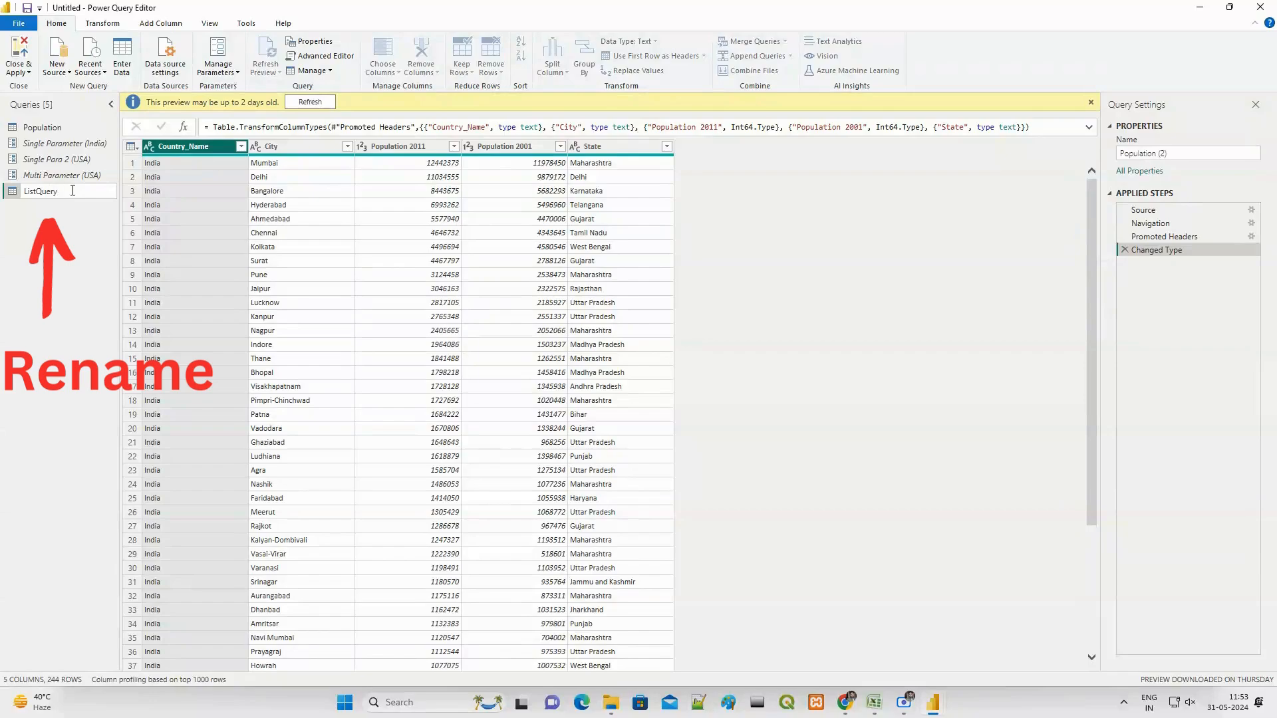
{"action": "type", "text": "Query"}
{"action": "key", "text": "Return"}
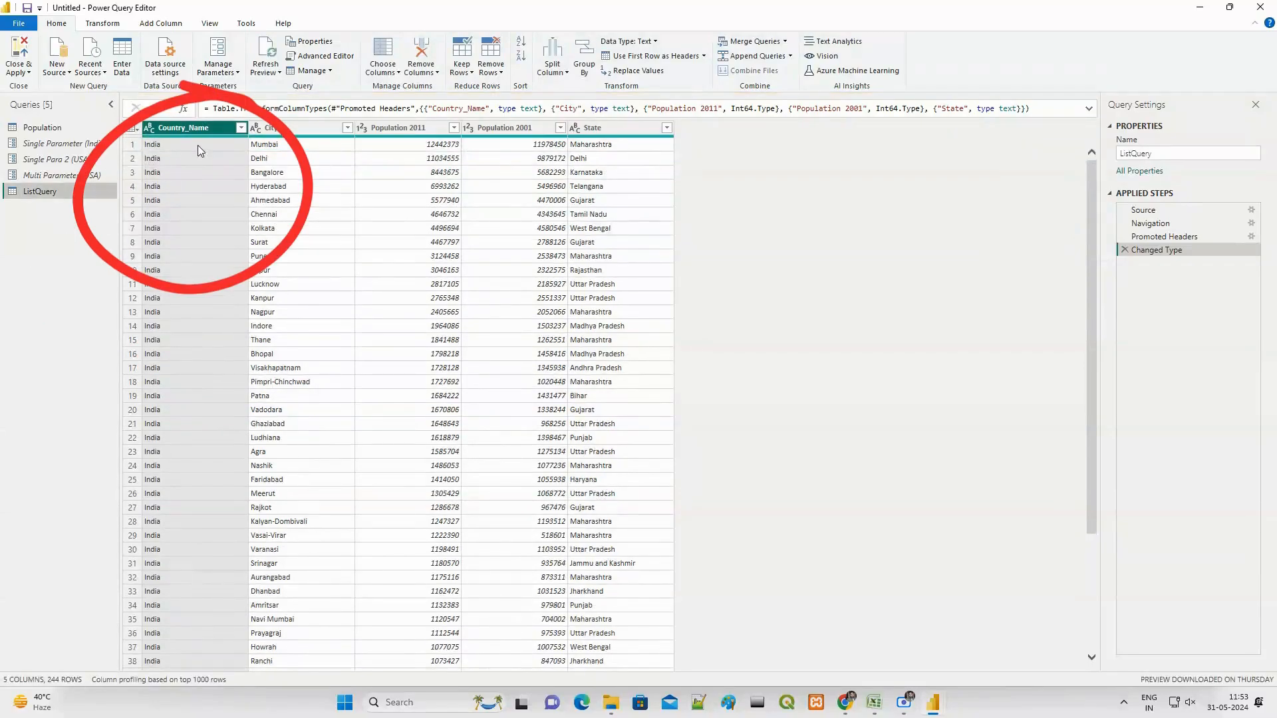
Step: Convert the Country_Name column of ListQuery to a list and remove its duplicates
{"action": "left_click", "coordinate": [102, 23]}
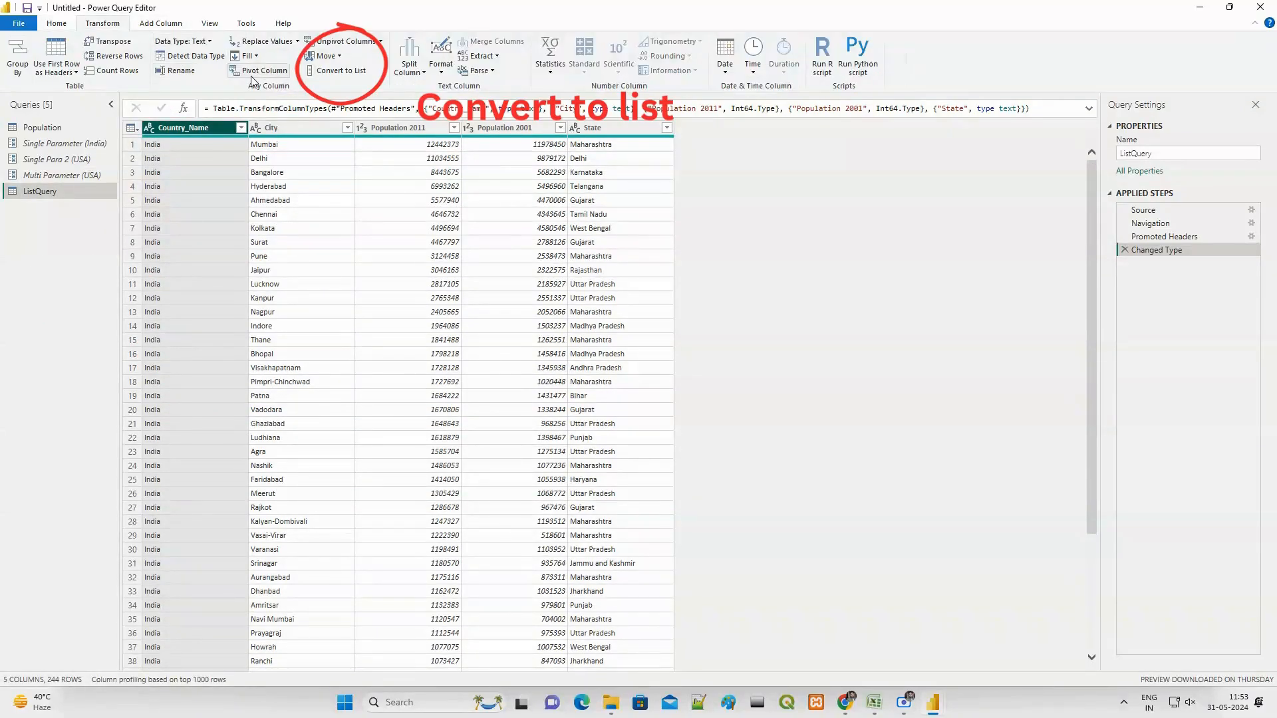
{"action": "left_click", "coordinate": [339, 71]}
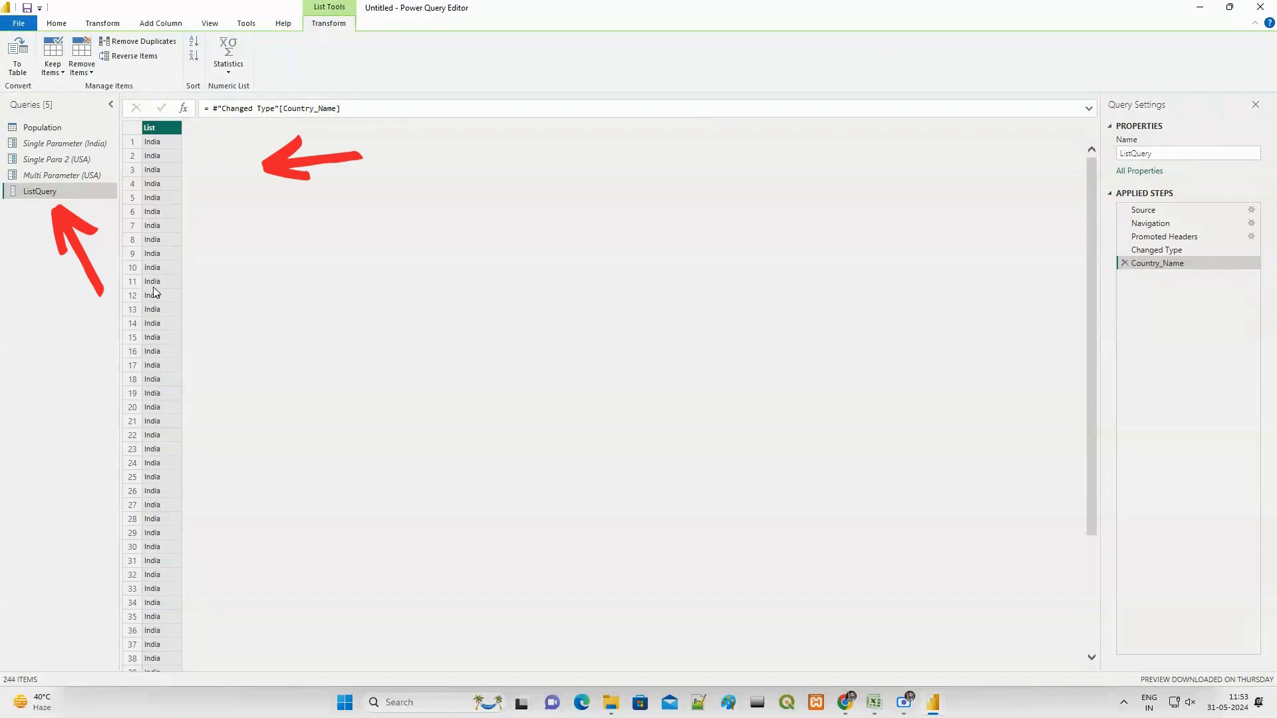
{"action": "right_click", "coordinate": [165, 131]}
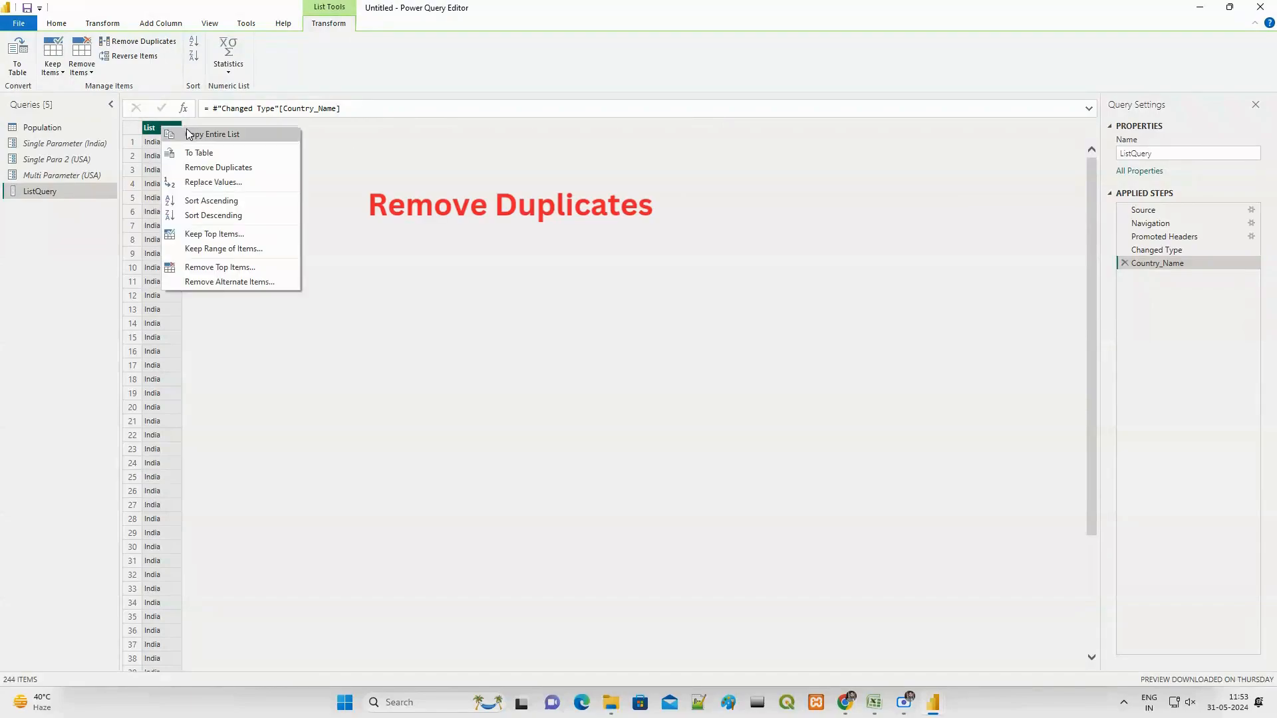
{"action": "left_click", "coordinate": [218, 167]}
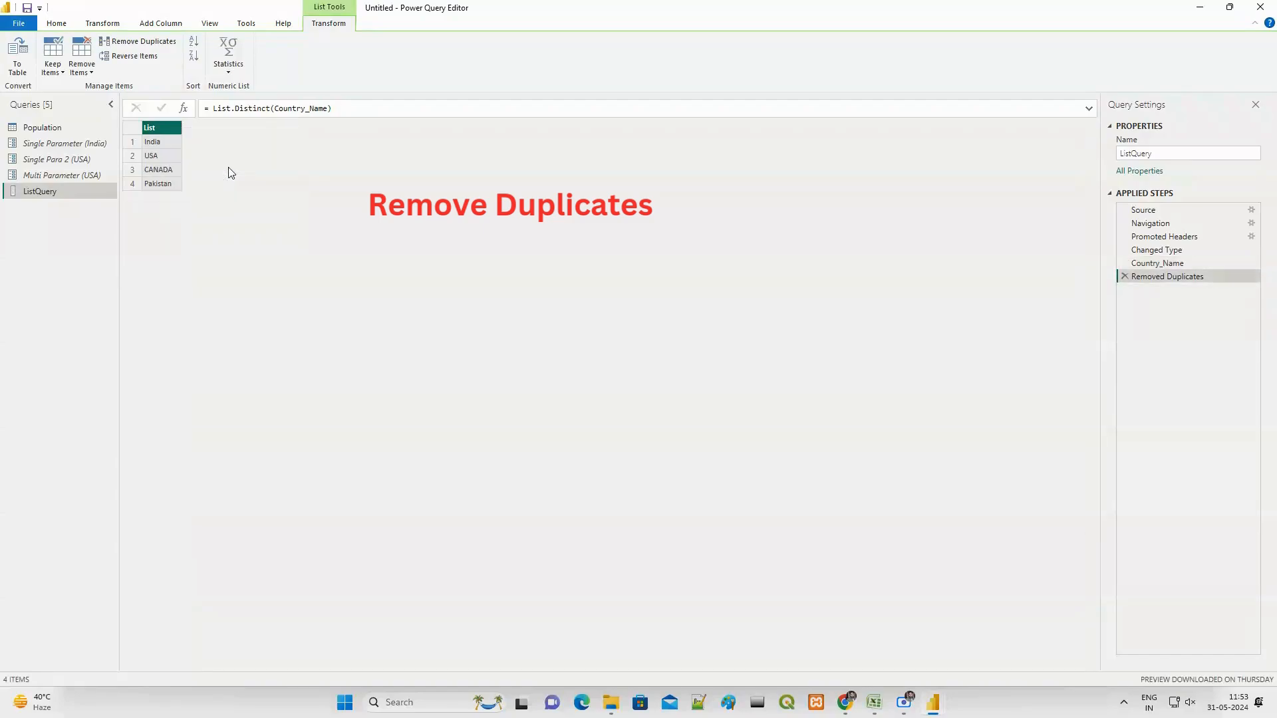
{"action": "left_click", "coordinate": [103, 24]}
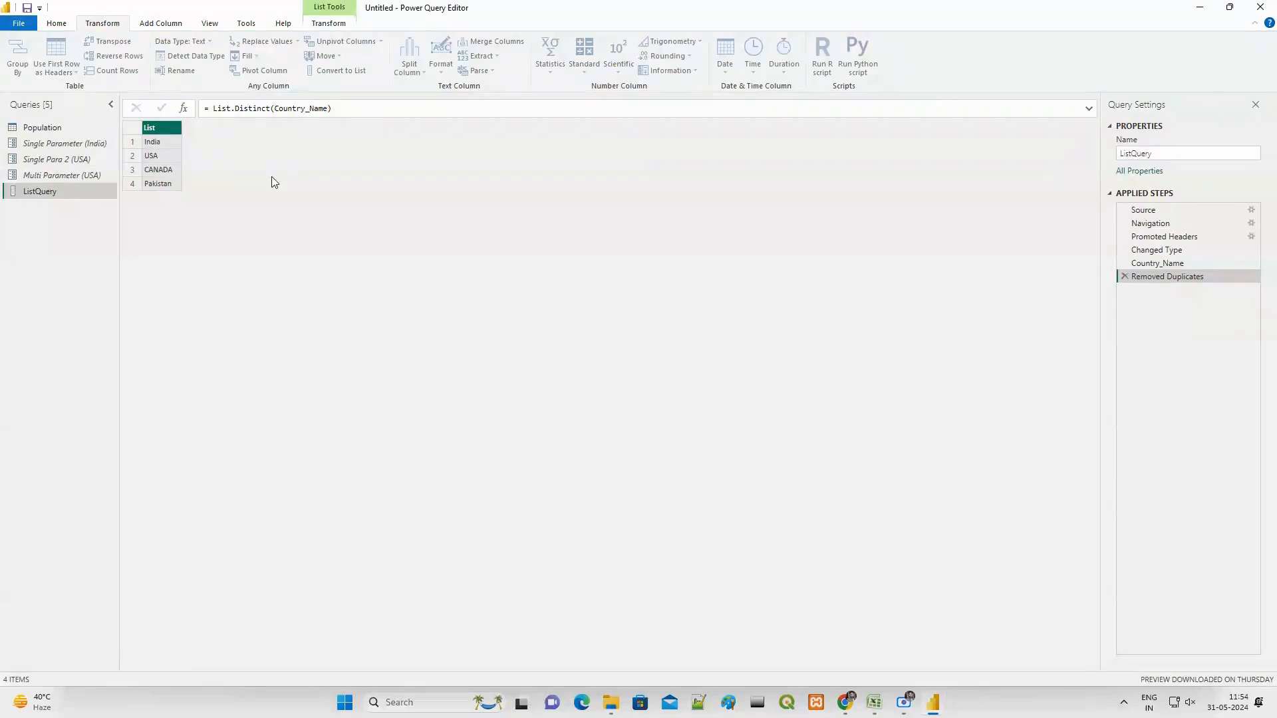
Step: Create a new parameter named QuerypParameter with the description List
{"action": "left_click", "coordinate": [46, 129]}
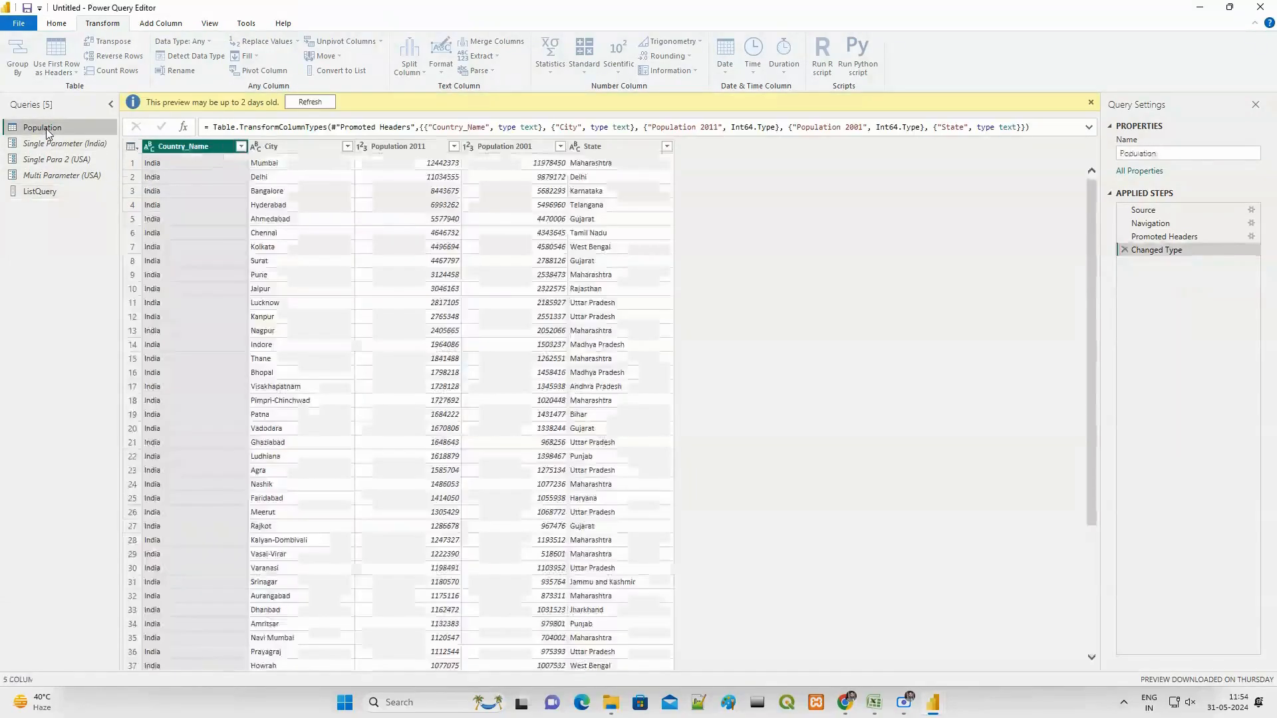
{"action": "left_click", "coordinate": [57, 192]}
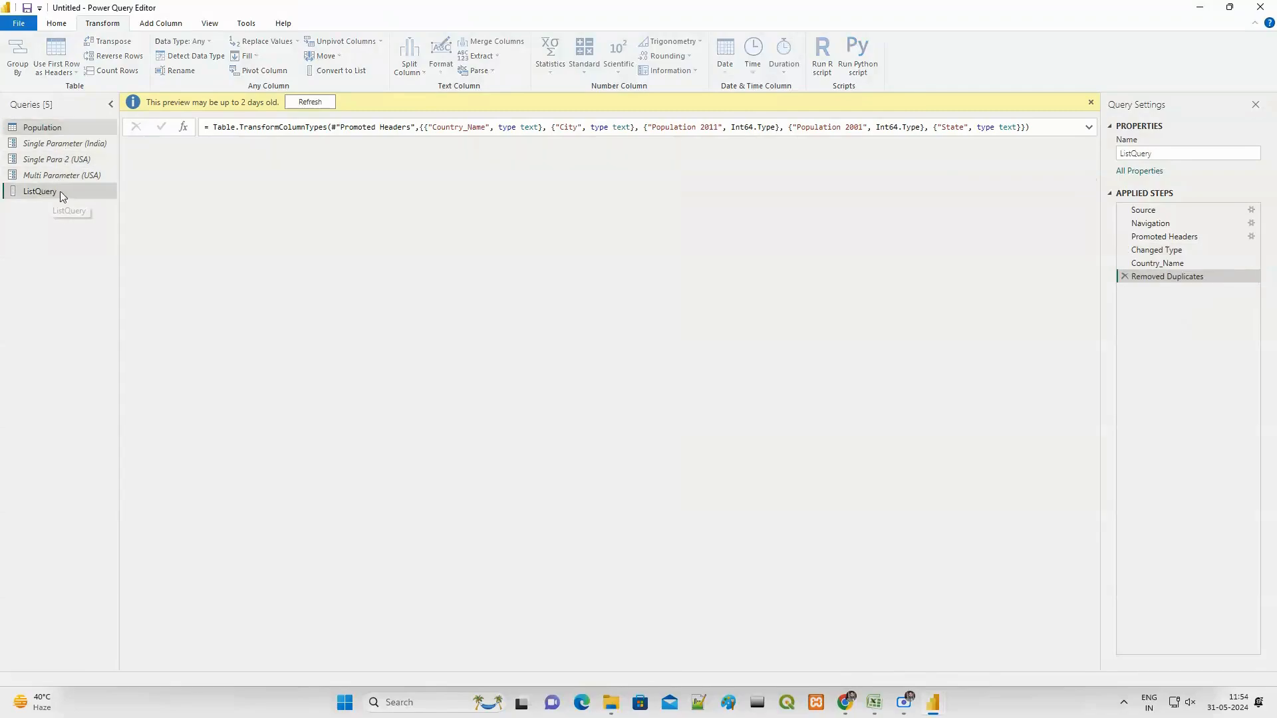
{"action": "left_click", "coordinate": [54, 128]}
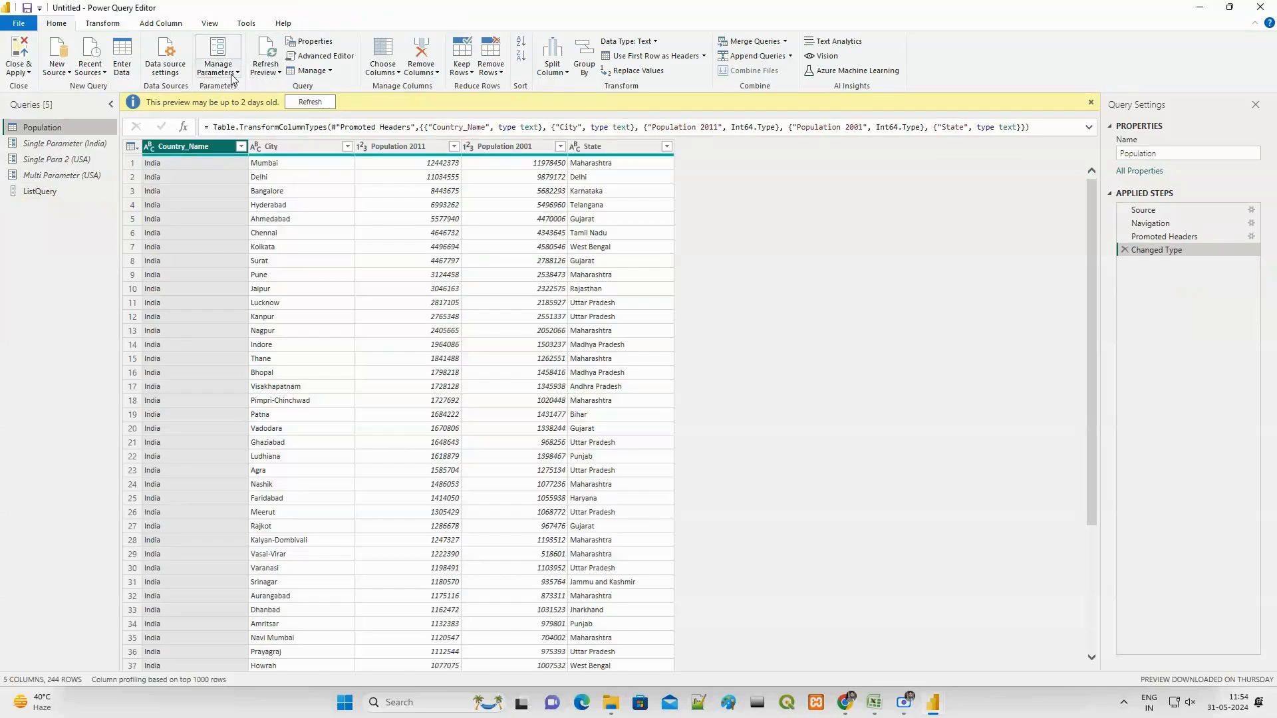
{"action": "left_click", "coordinate": [234, 75]}
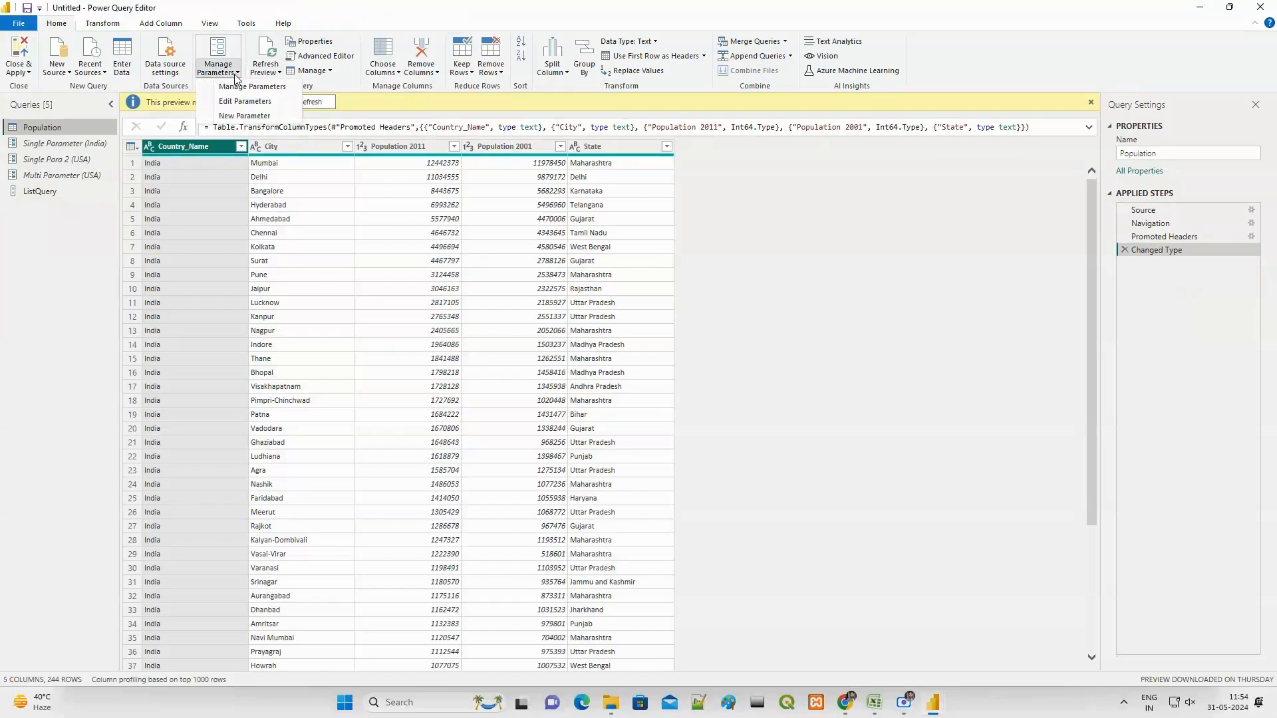
{"action": "left_click", "coordinate": [244, 116]}
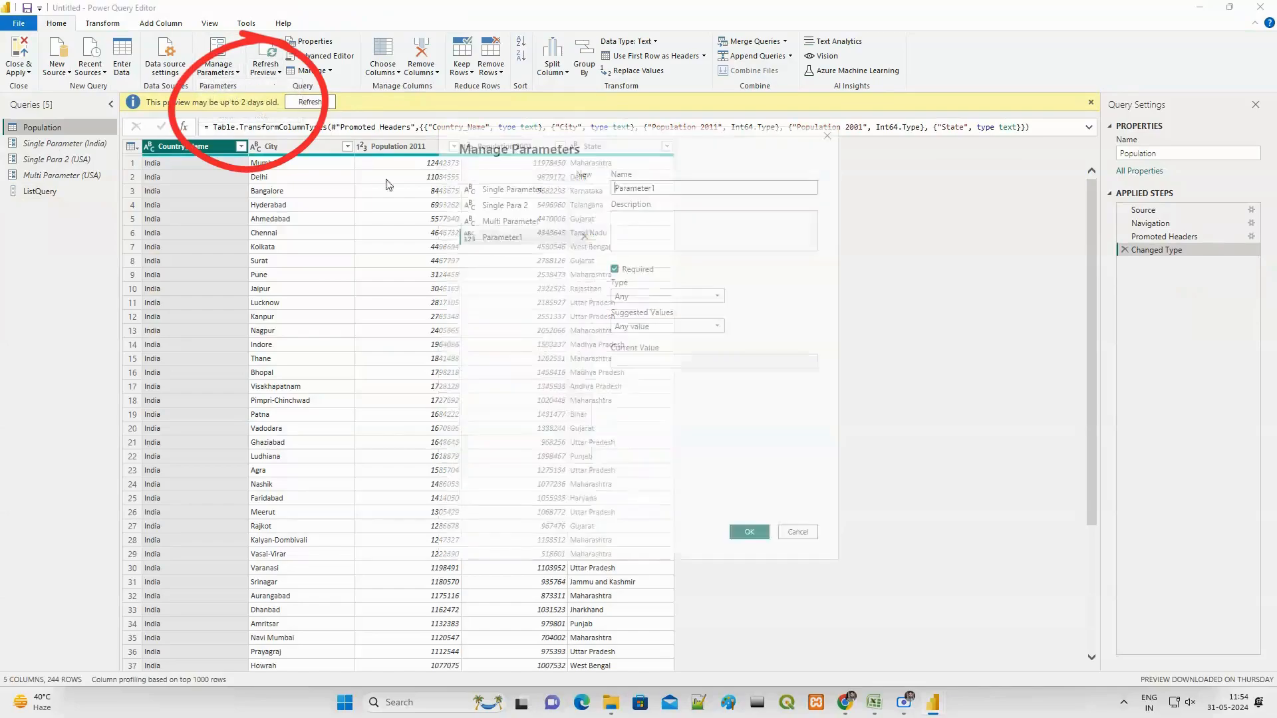
{"action": "left_click", "coordinate": [669, 188]}
{"action": "double_click", "coordinate": [669, 187]}
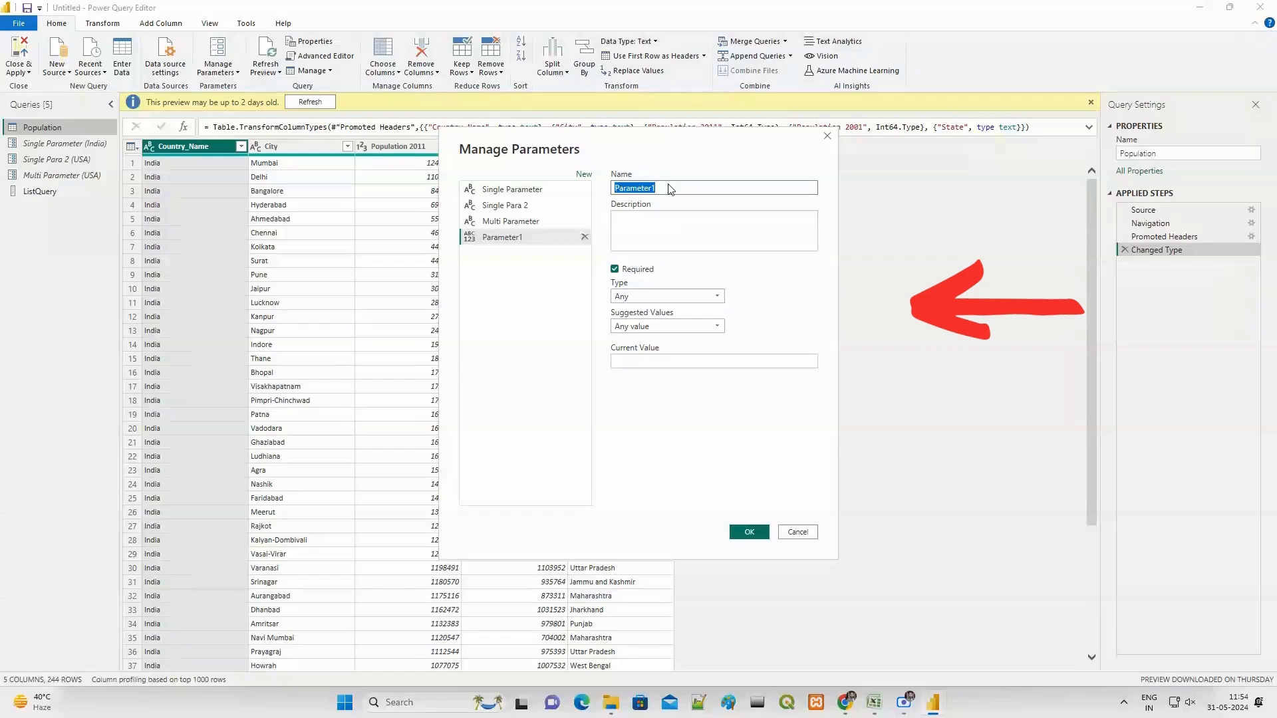
{"action": "type", "text": "C"}
{"action": "type", "text": "uerypParameter"}
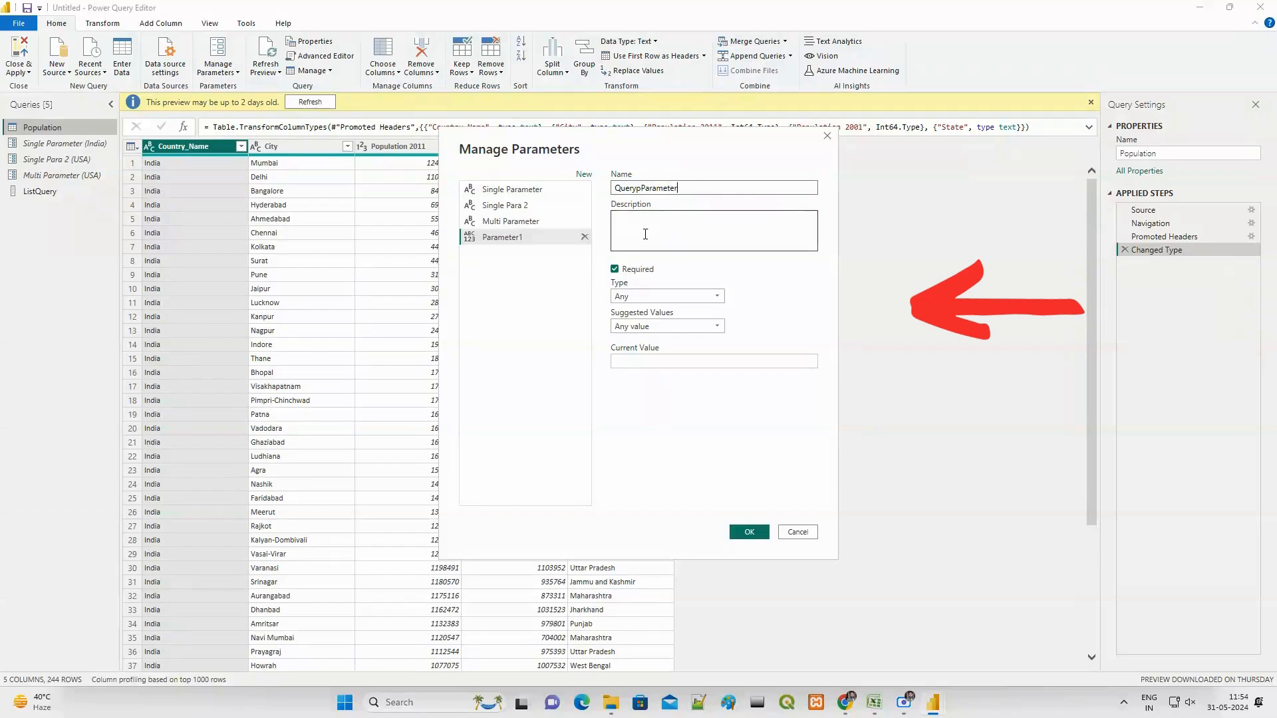
{"action": "left_click", "coordinate": [644, 231]}
{"action": "type", "text": "List"}
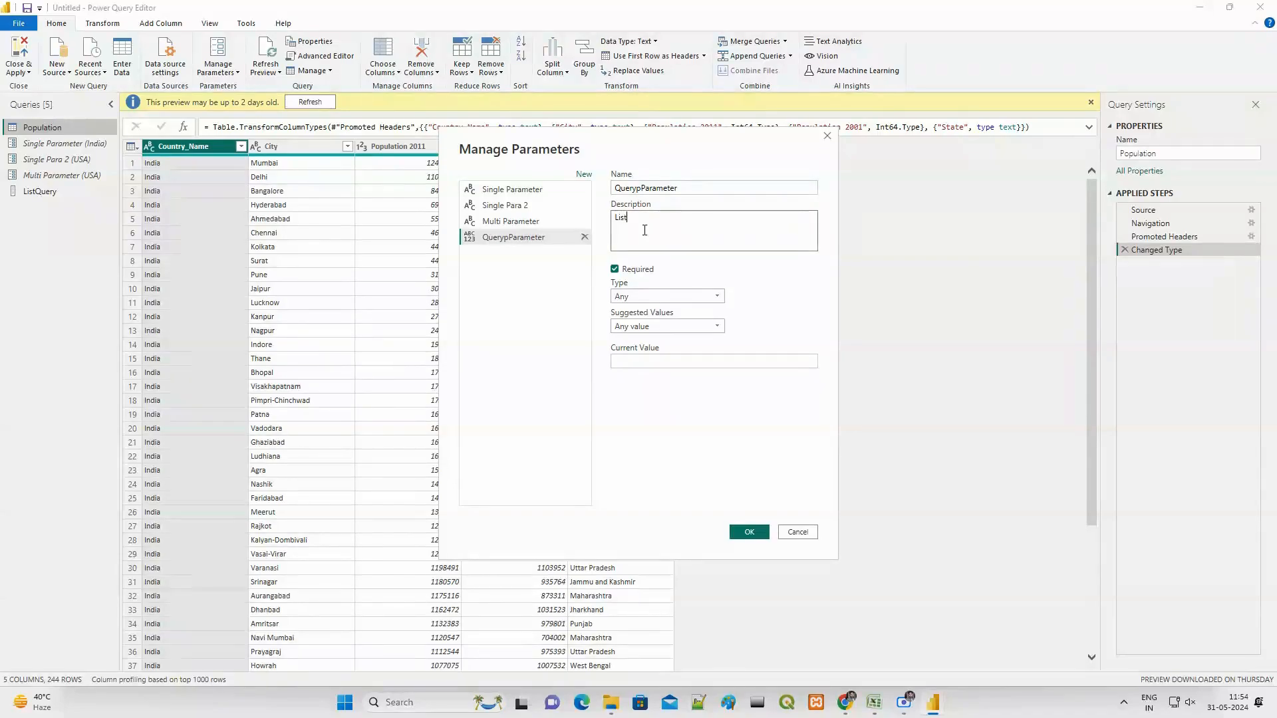
Step: Set the new parameter's suggested values to Query with ListQuery as the source, enter India as the current value, and confirm
{"action": "left_click", "coordinate": [673, 324]}
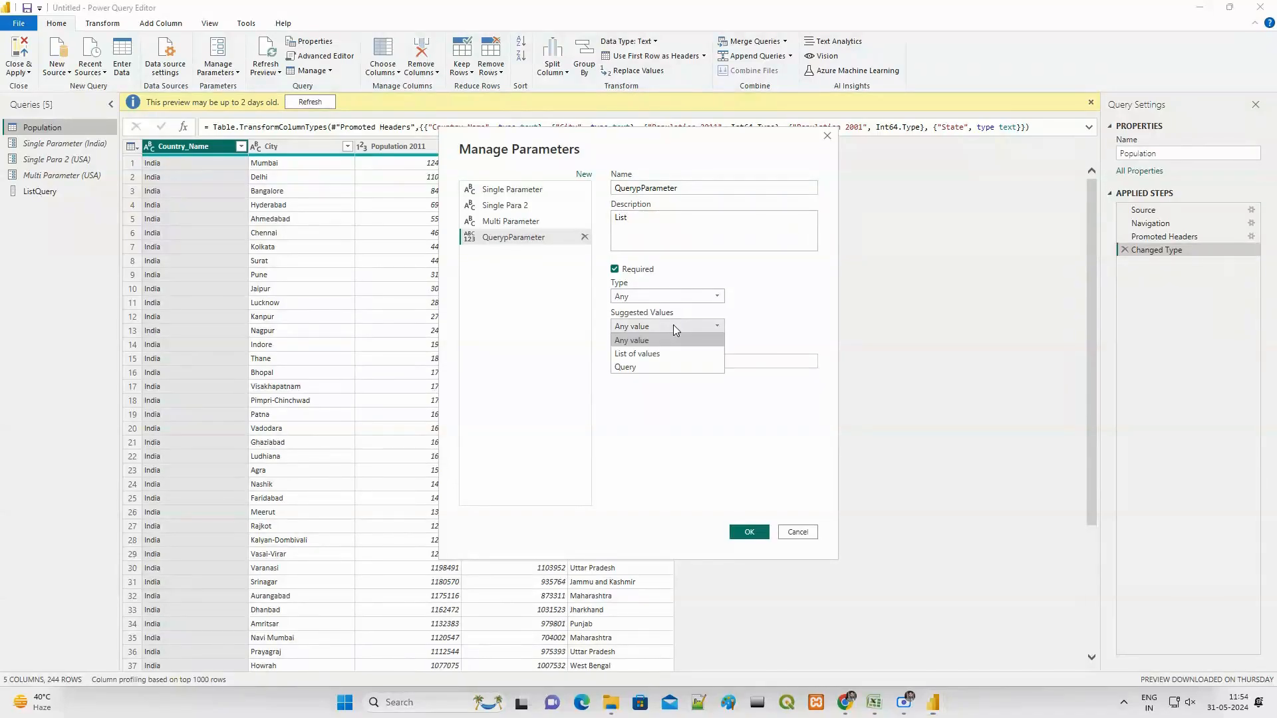
{"action": "left_click", "coordinate": [653, 368]}
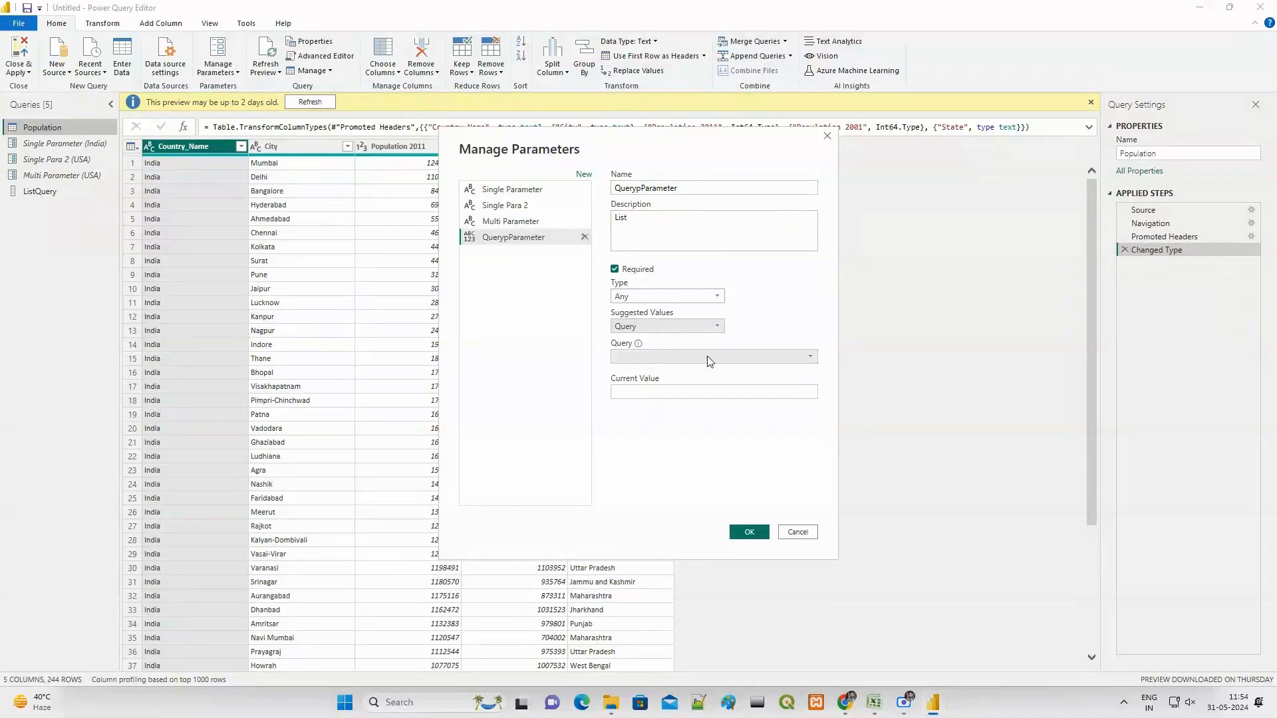
{"action": "left_click", "coordinate": [808, 356]}
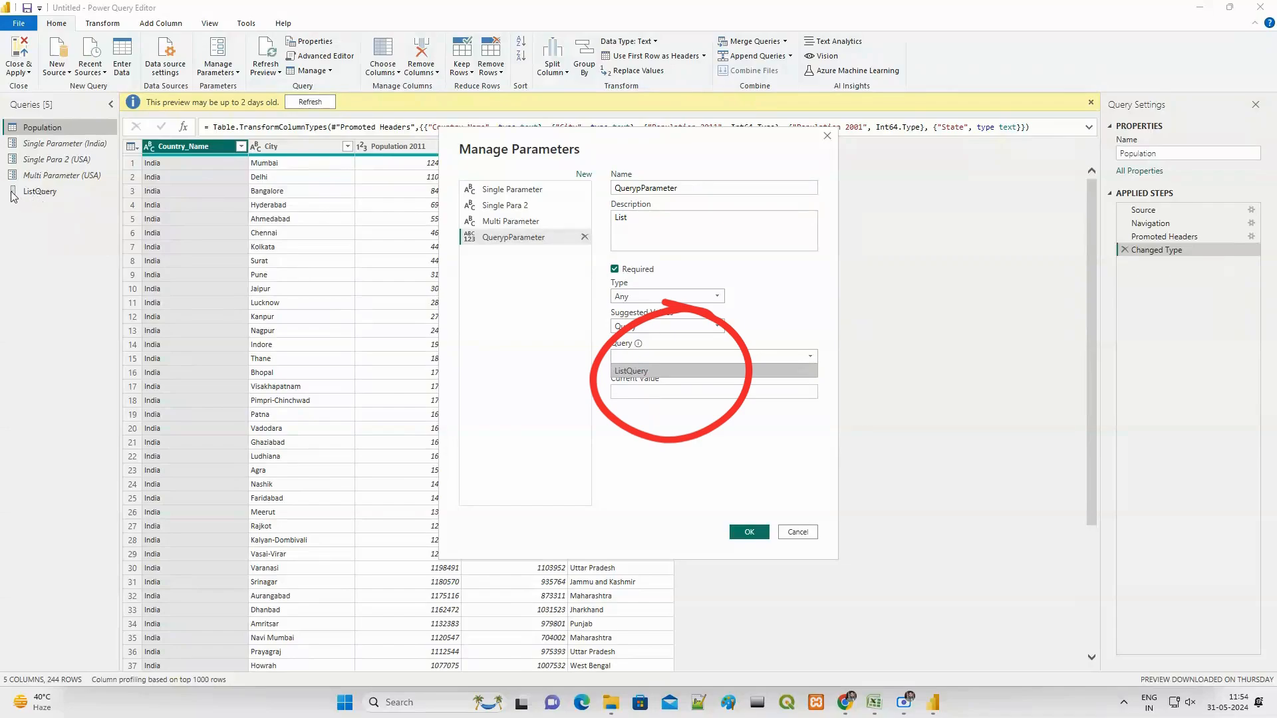
{"action": "left_click", "coordinate": [661, 370]}
{"action": "left_click", "coordinate": [760, 392]}
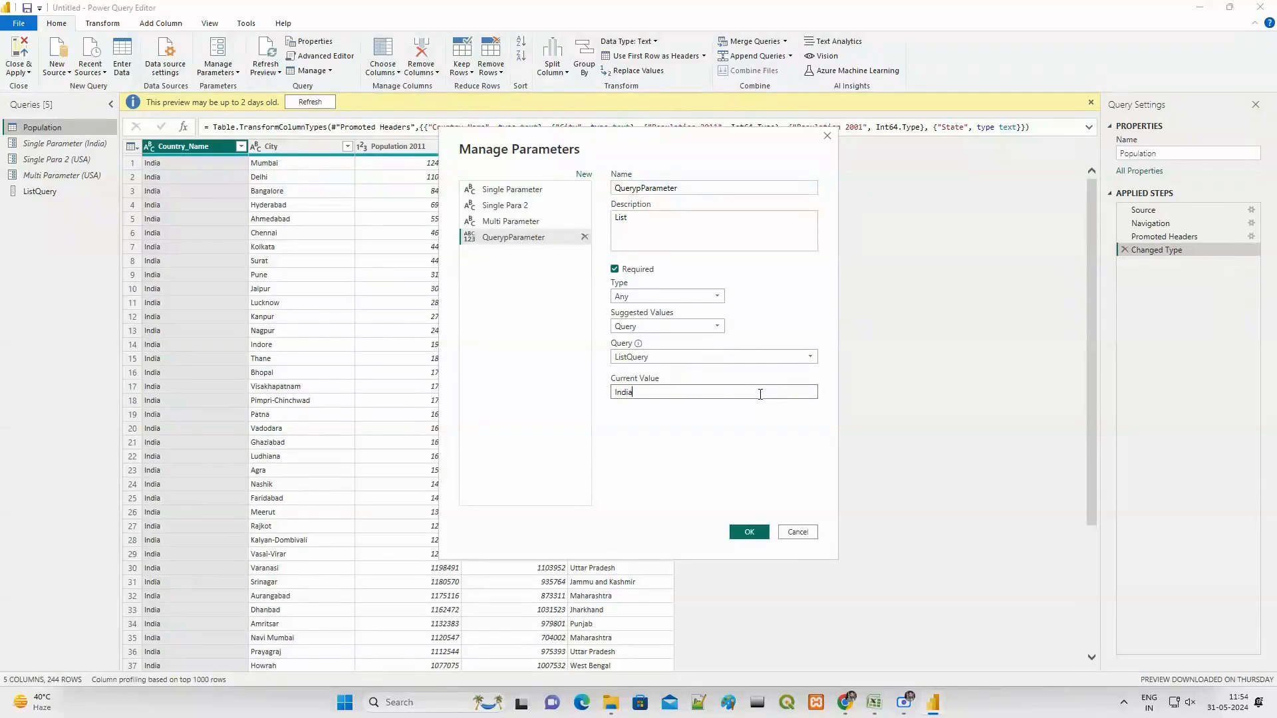
{"action": "left_click", "coordinate": [748, 532]}
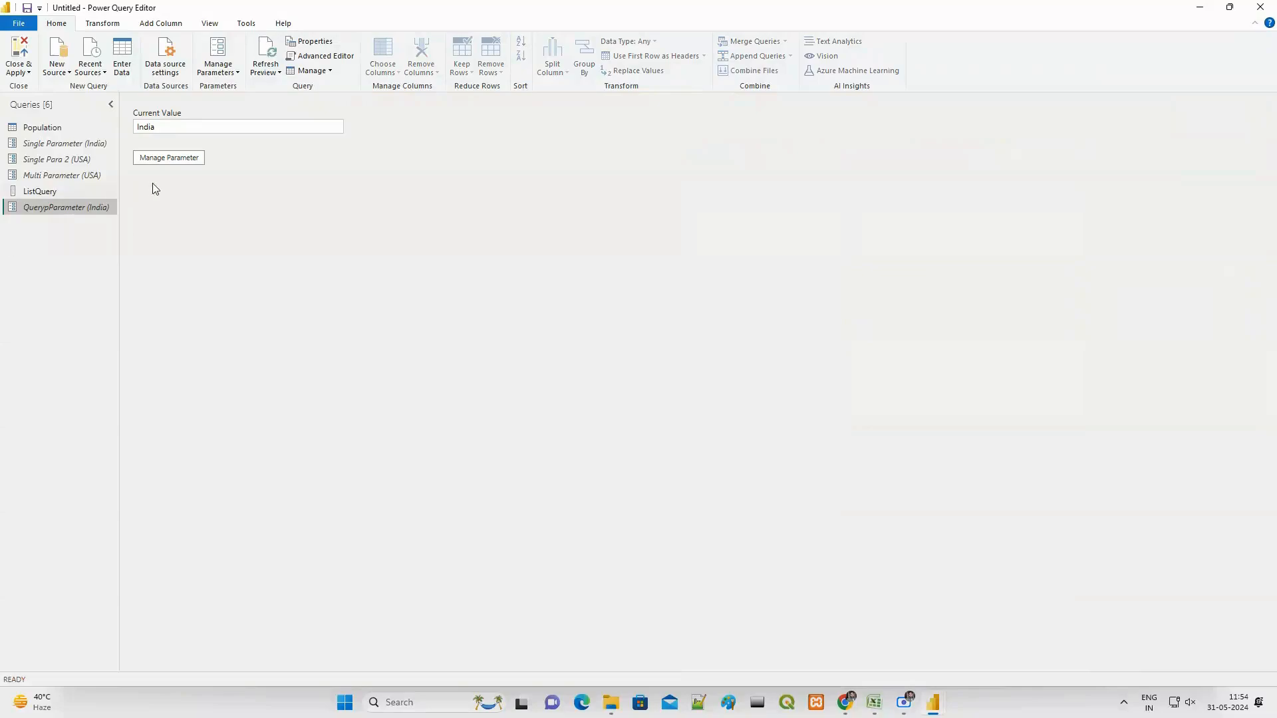
Step: Filter the Population query to rows where Country_Name equals the QuerypParameter parameter, and close and apply the query changes
{"action": "left_click", "coordinate": [48, 128]}
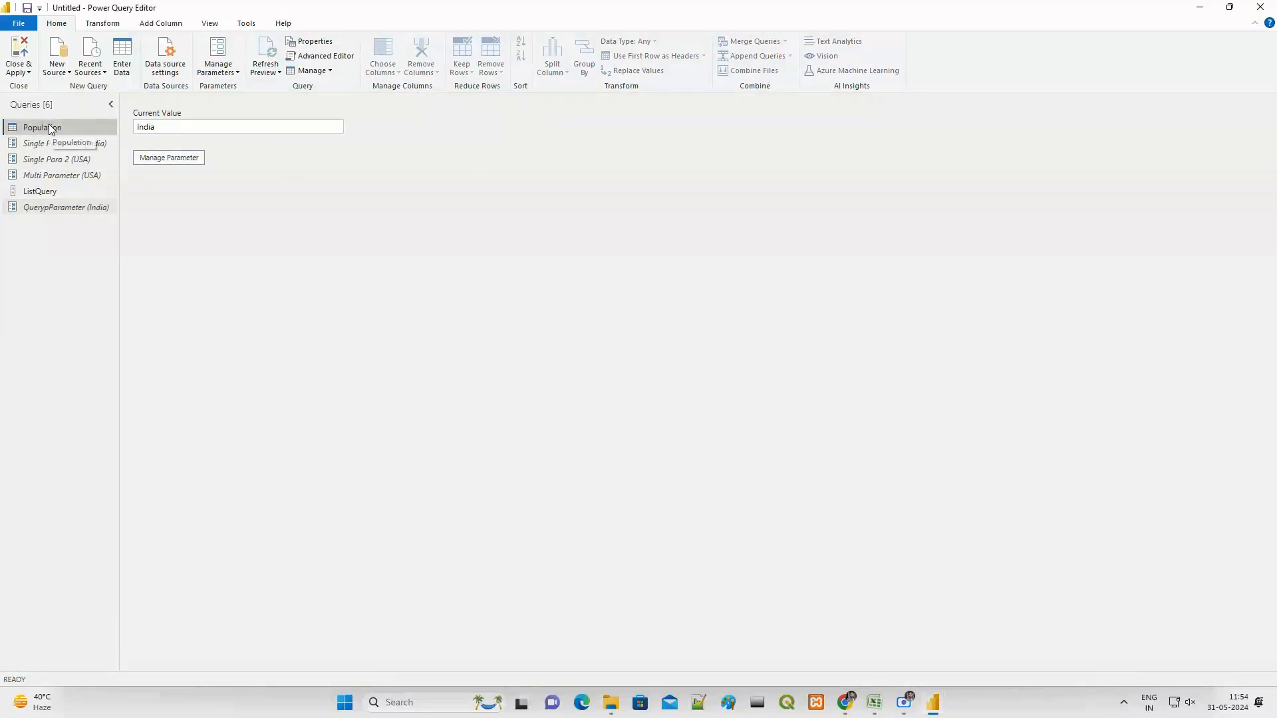
{"action": "left_click", "coordinate": [241, 147]}
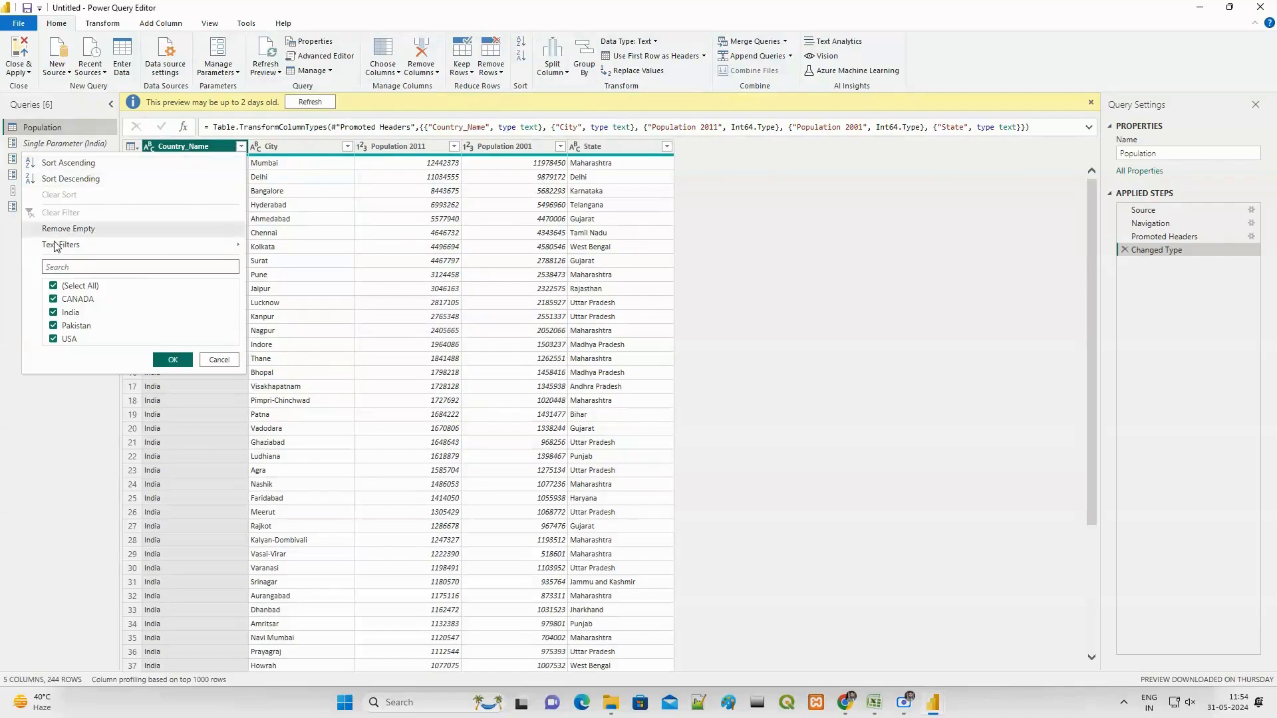
{"action": "mouse_move", "coordinate": [105, 247]}
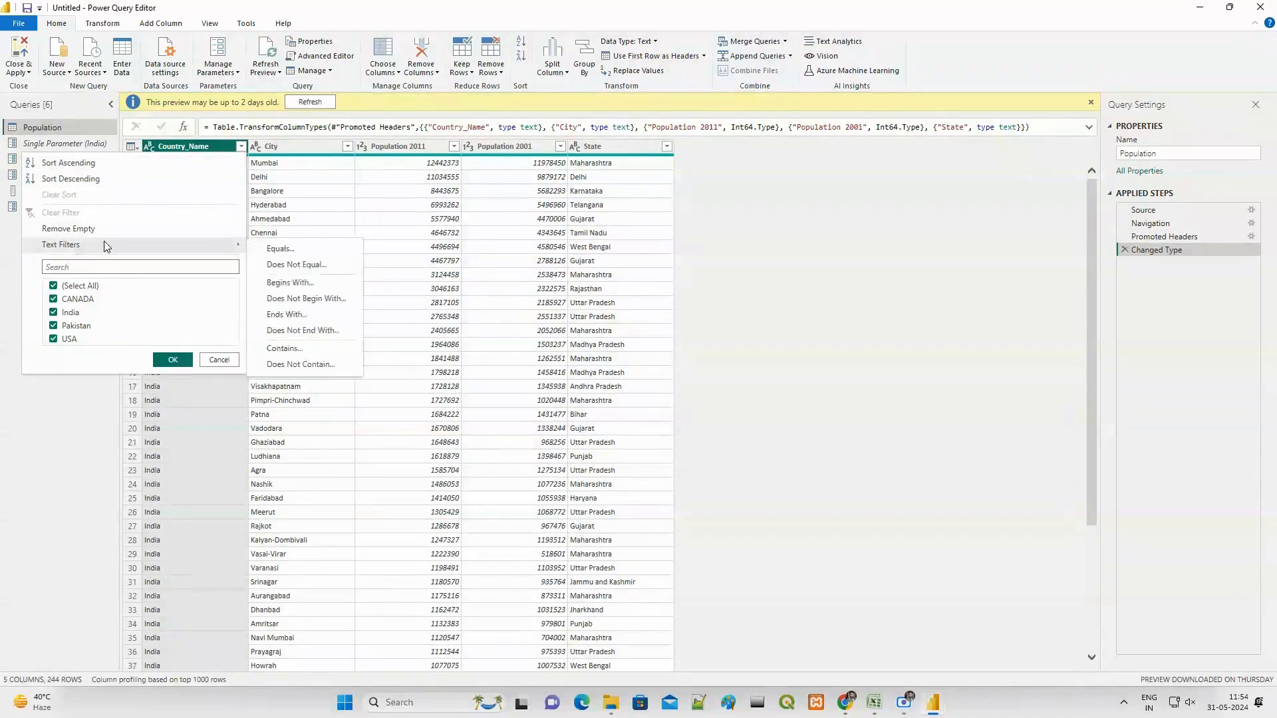
{"action": "left_click", "coordinate": [282, 249]}
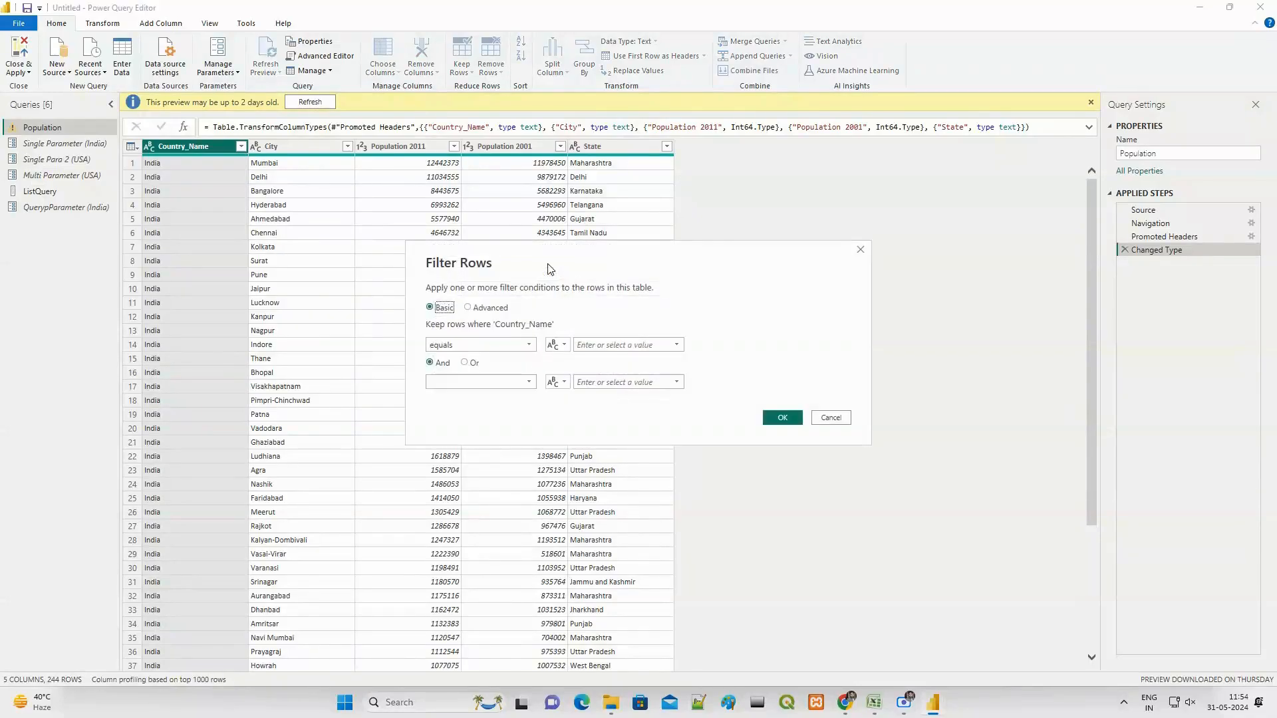
{"action": "left_click", "coordinate": [565, 346]}
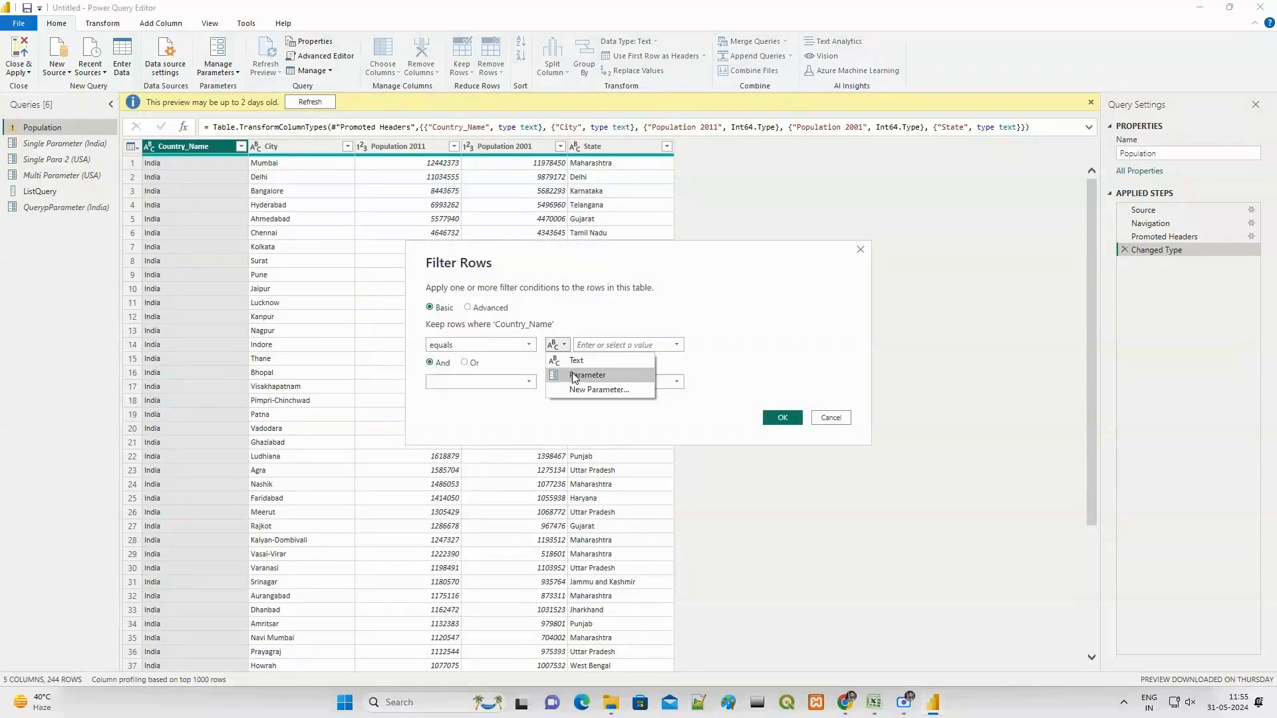
{"action": "left_click", "coordinate": [574, 376]}
{"action": "left_click", "coordinate": [676, 346]}
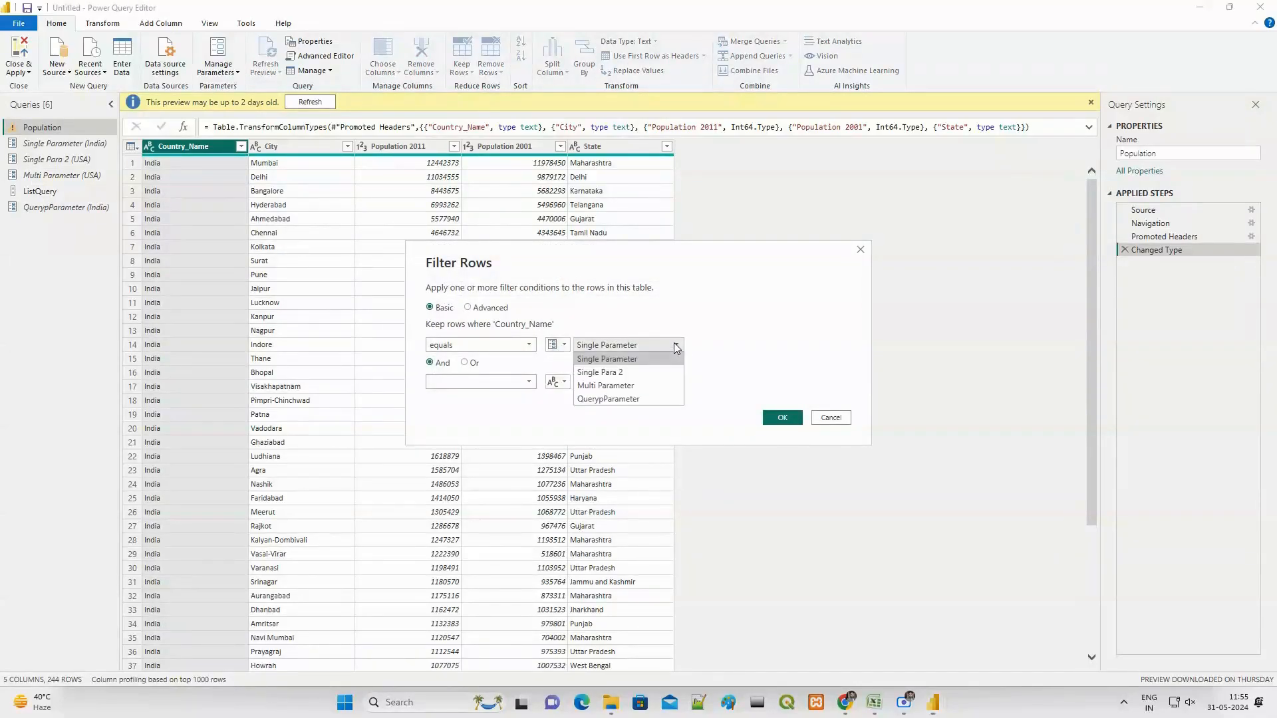
{"action": "left_click", "coordinate": [602, 399]}
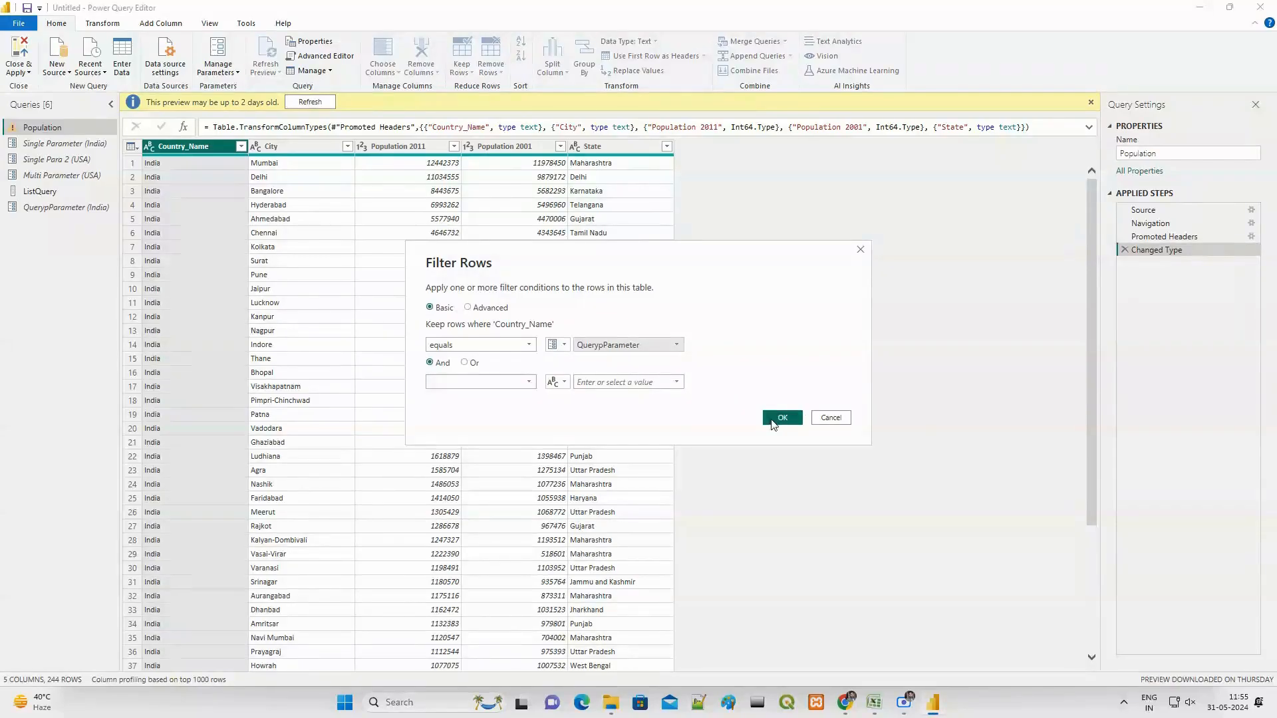
{"action": "left_click", "coordinate": [781, 418]}
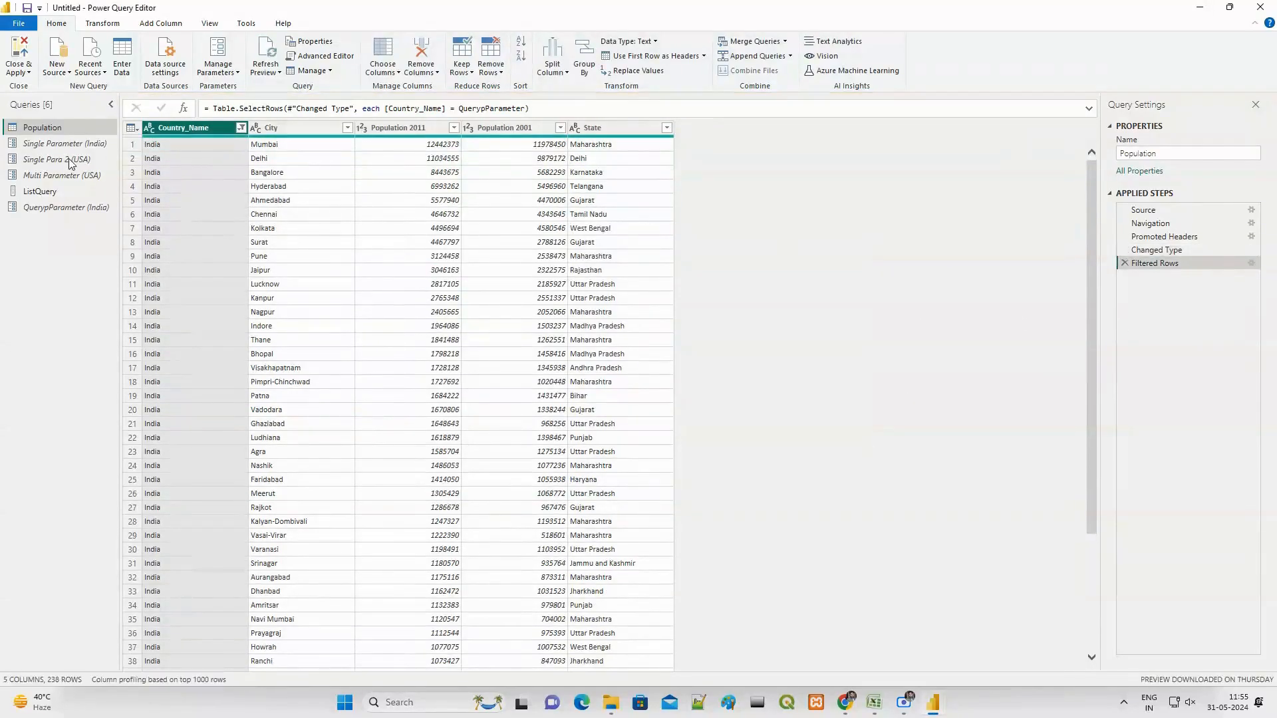
{"action": "left_click", "coordinate": [28, 62]}
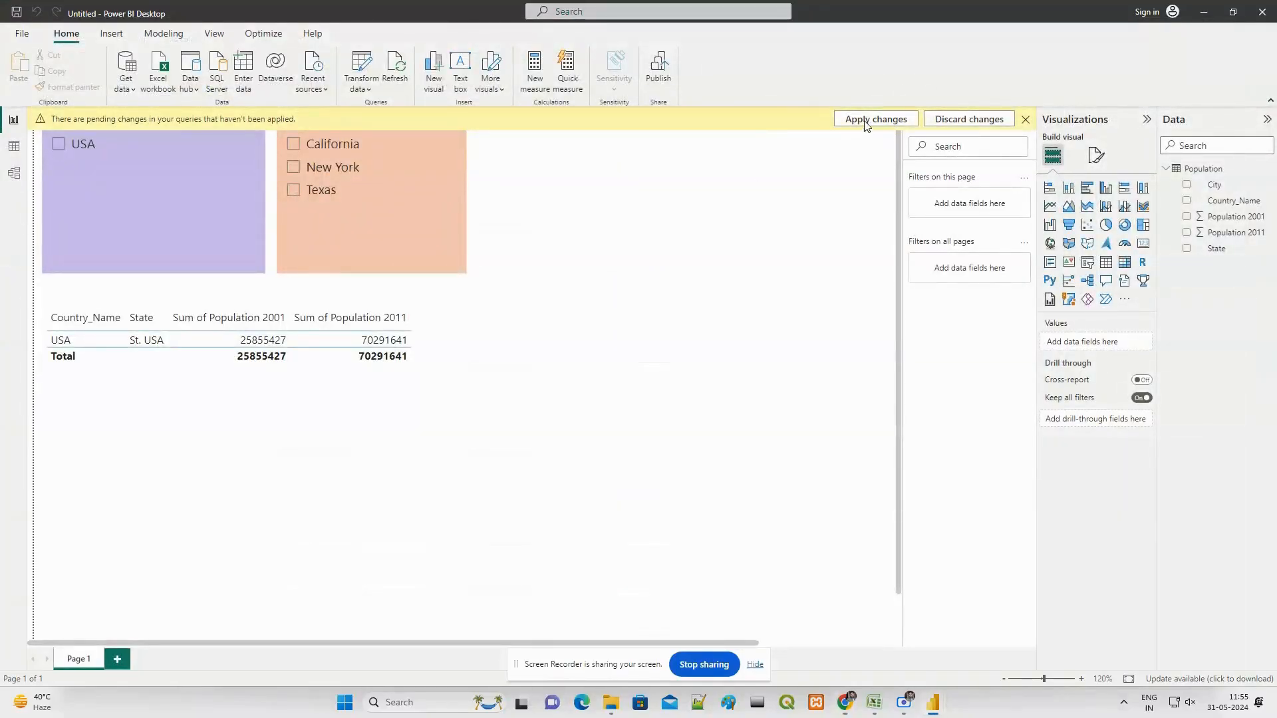
{"action": "left_click", "coordinate": [755, 665]}
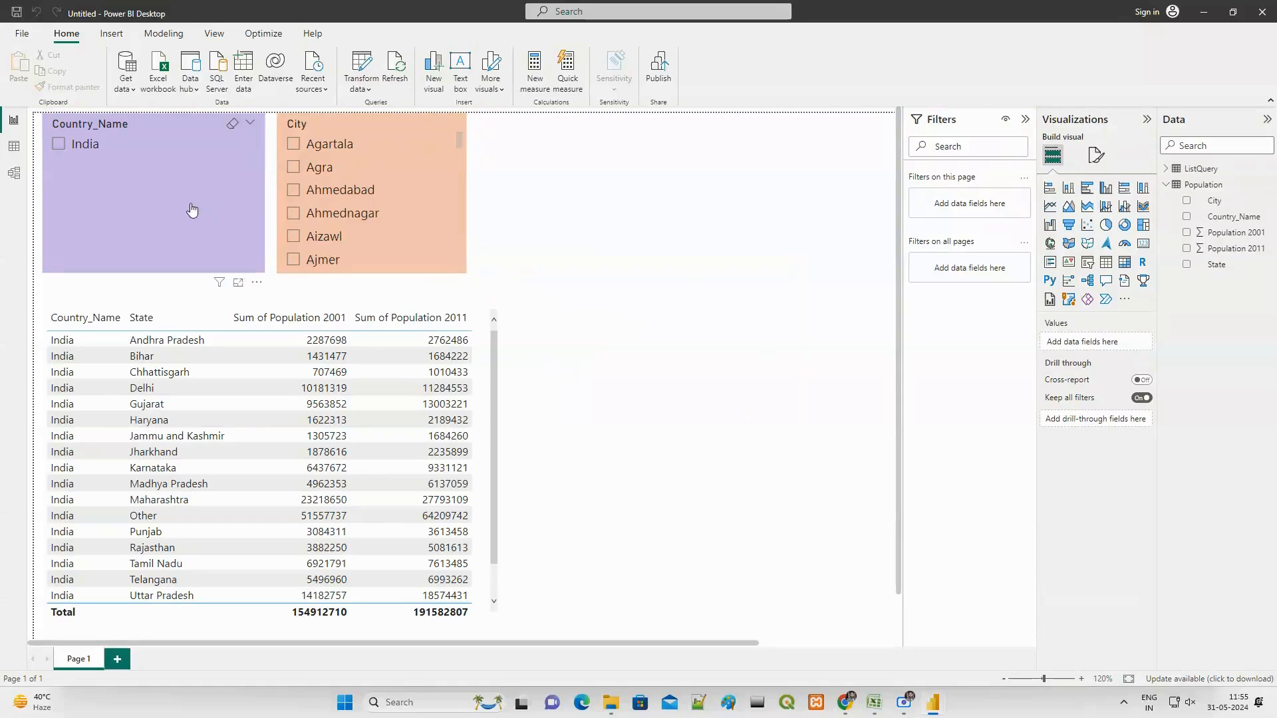
Step: Change the QuerypParameter value to USA in the report's parameter settings and apply the pending query changes
{"action": "left_click", "coordinate": [361, 89]}
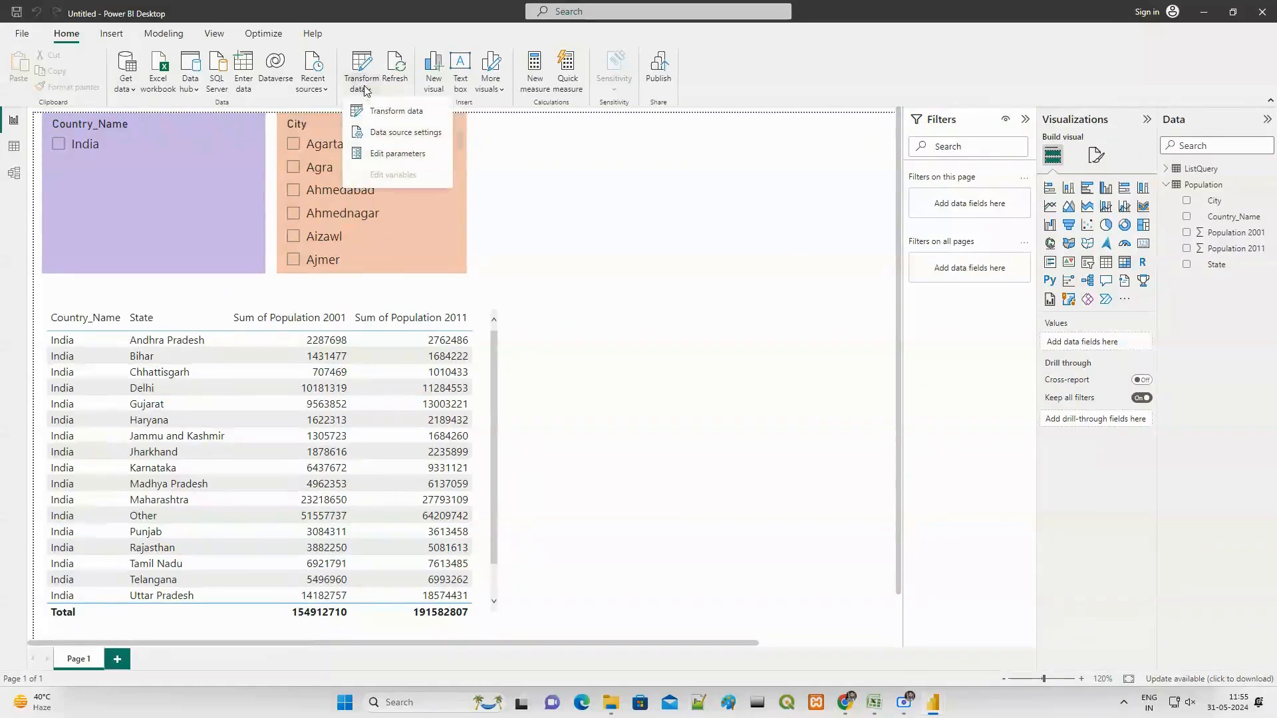
{"action": "left_click", "coordinate": [389, 156]}
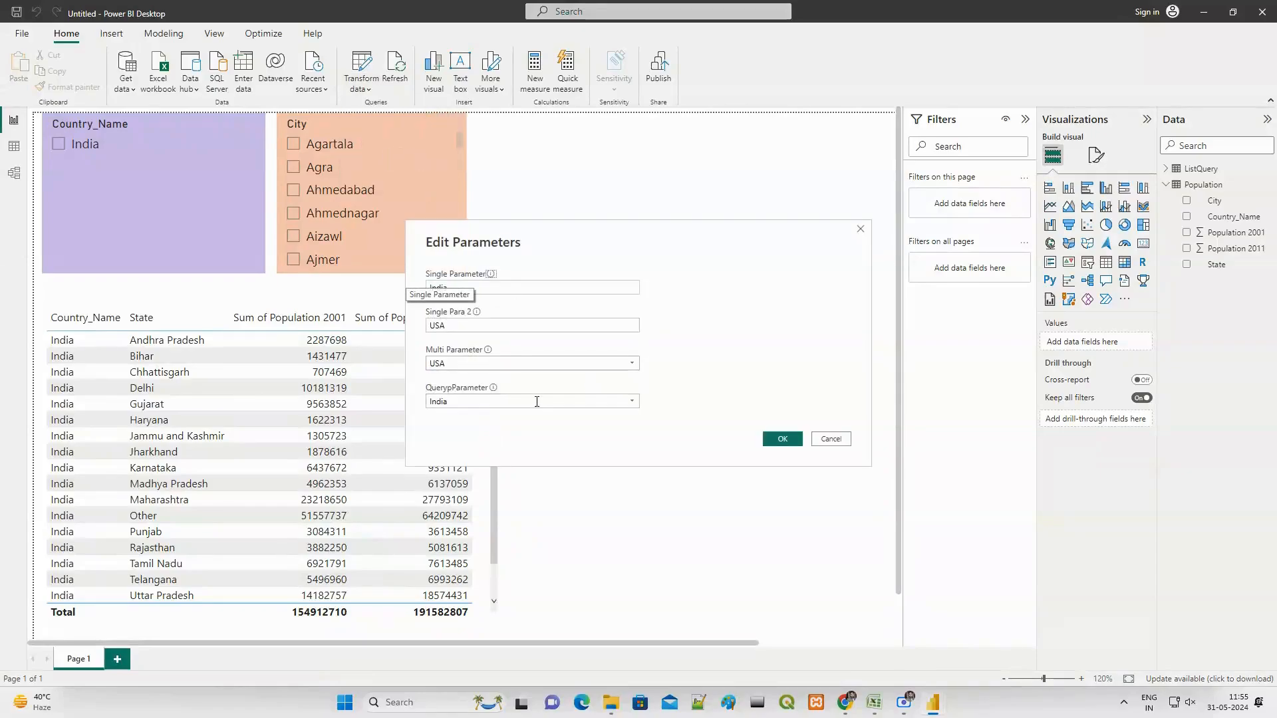
{"action": "left_click", "coordinate": [632, 401]}
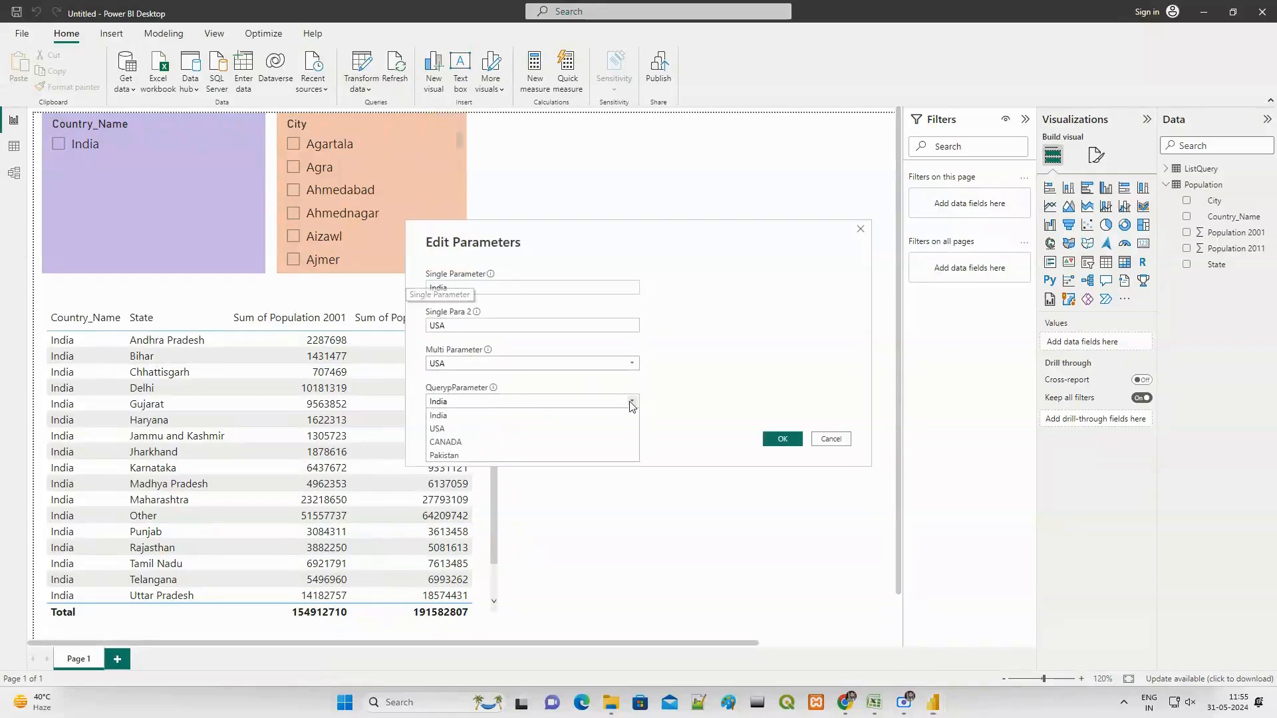
{"action": "left_click", "coordinate": [449, 429]}
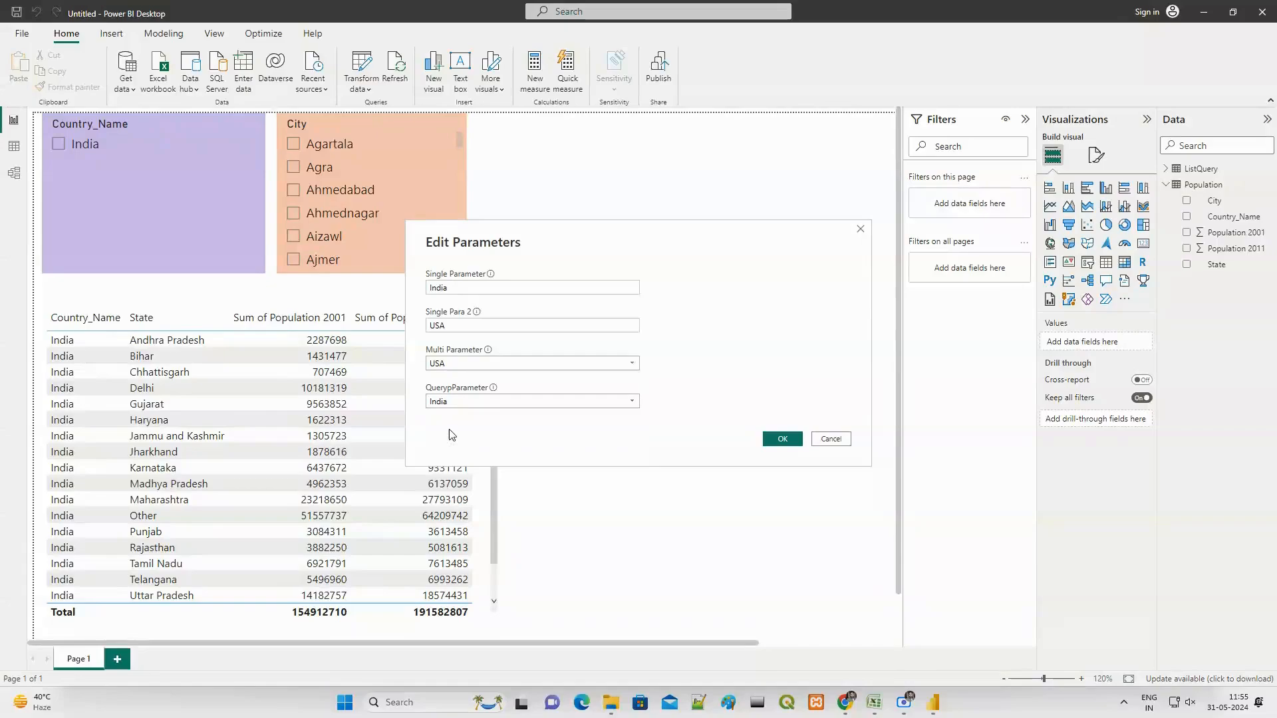
{"action": "left_click", "coordinate": [782, 439]}
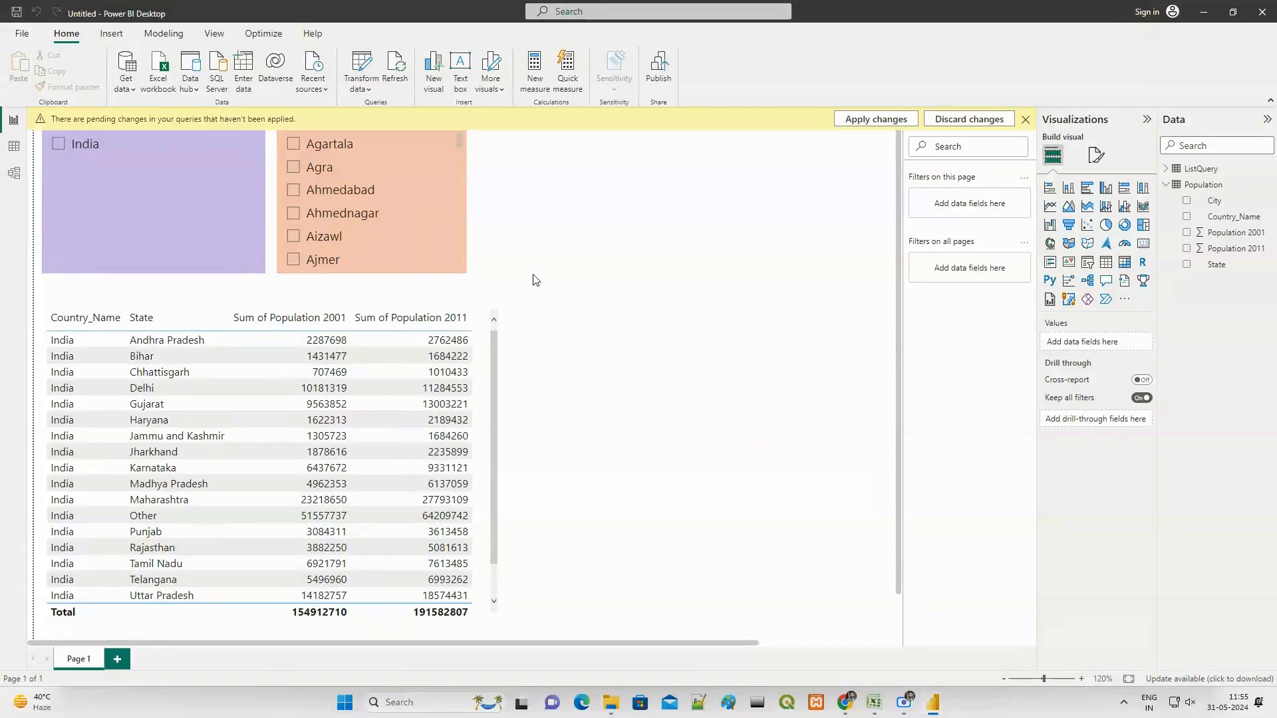
{"action": "left_click", "coordinate": [864, 120]}
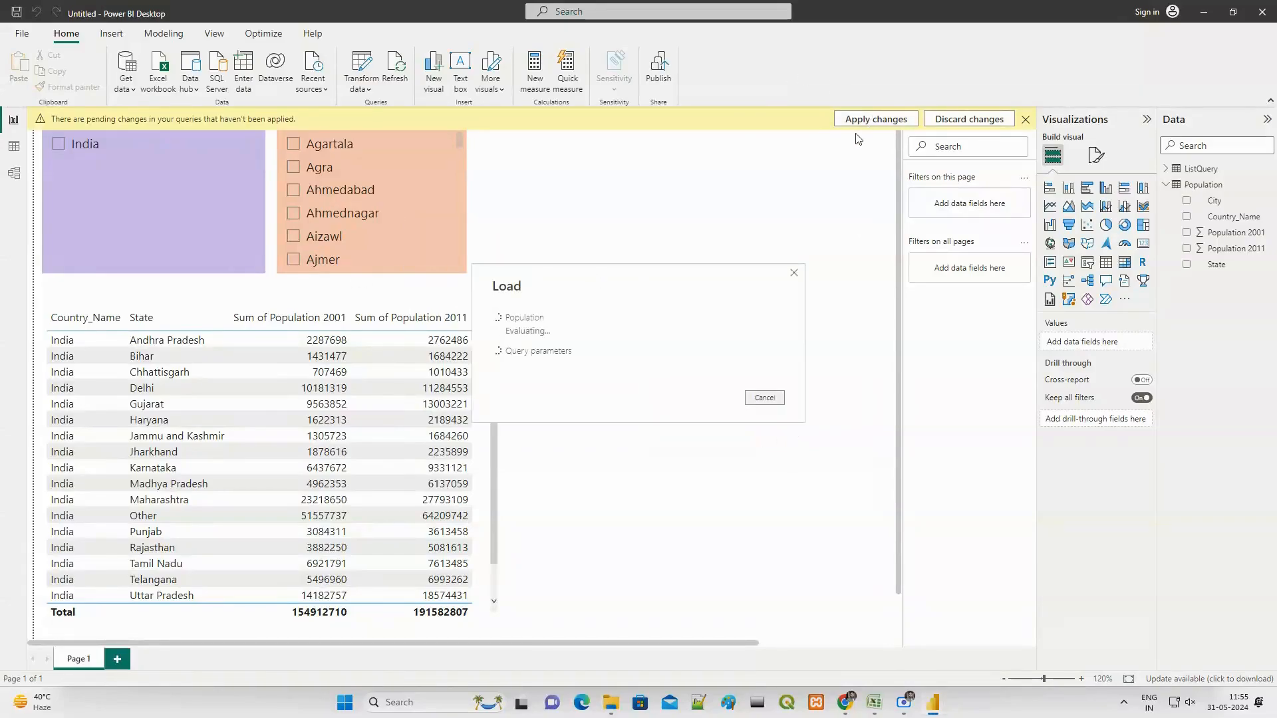